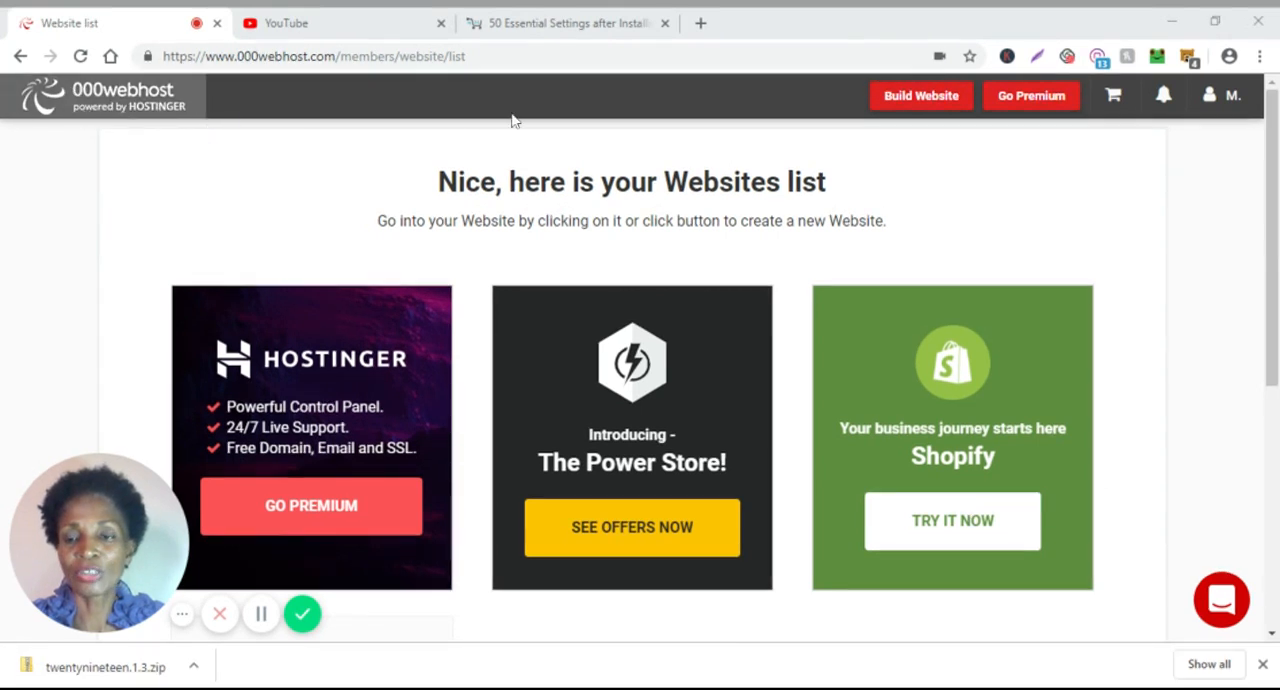
# Start building a new website and enter showmewordpress as its name.
pyautogui.click(916, 100)
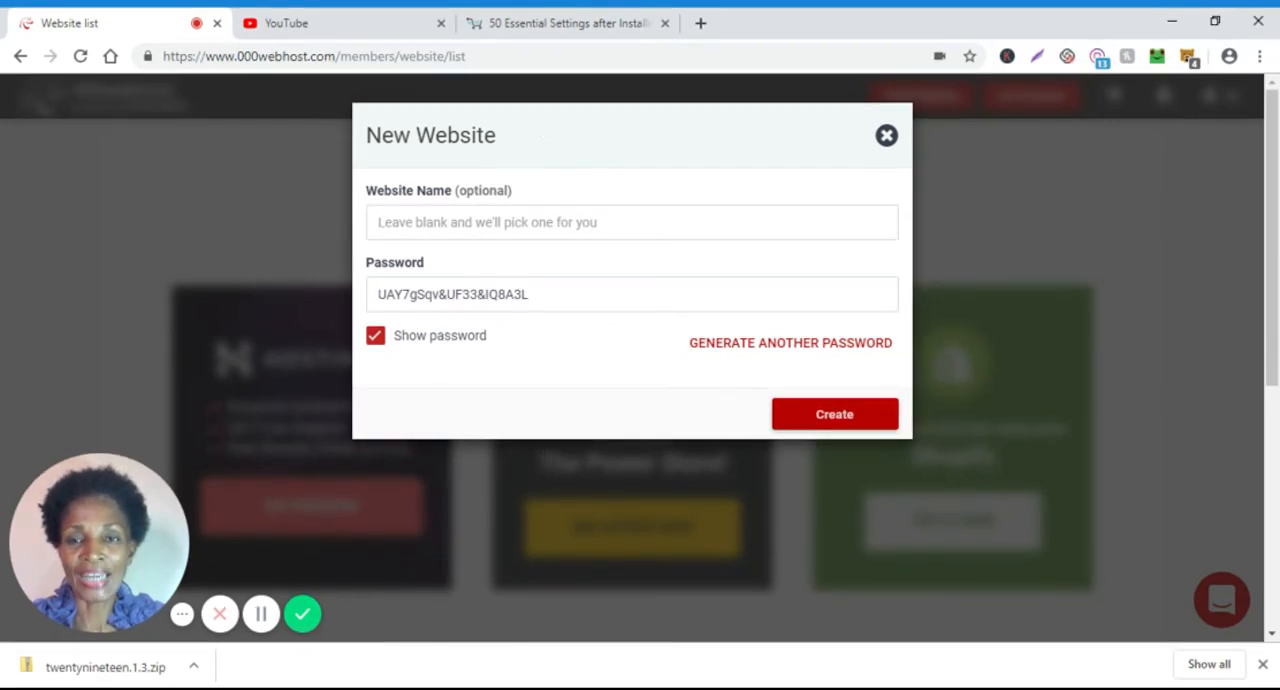
pyautogui.click(480, 223)
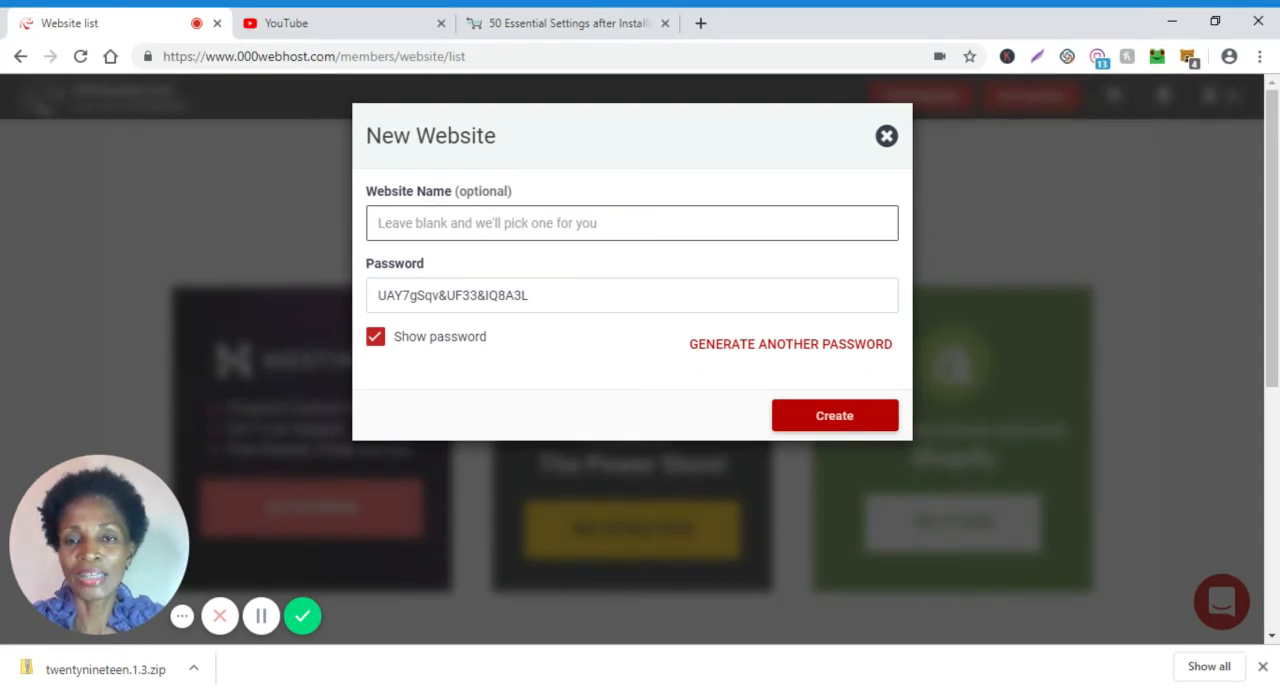
pyautogui.click(682, 202)
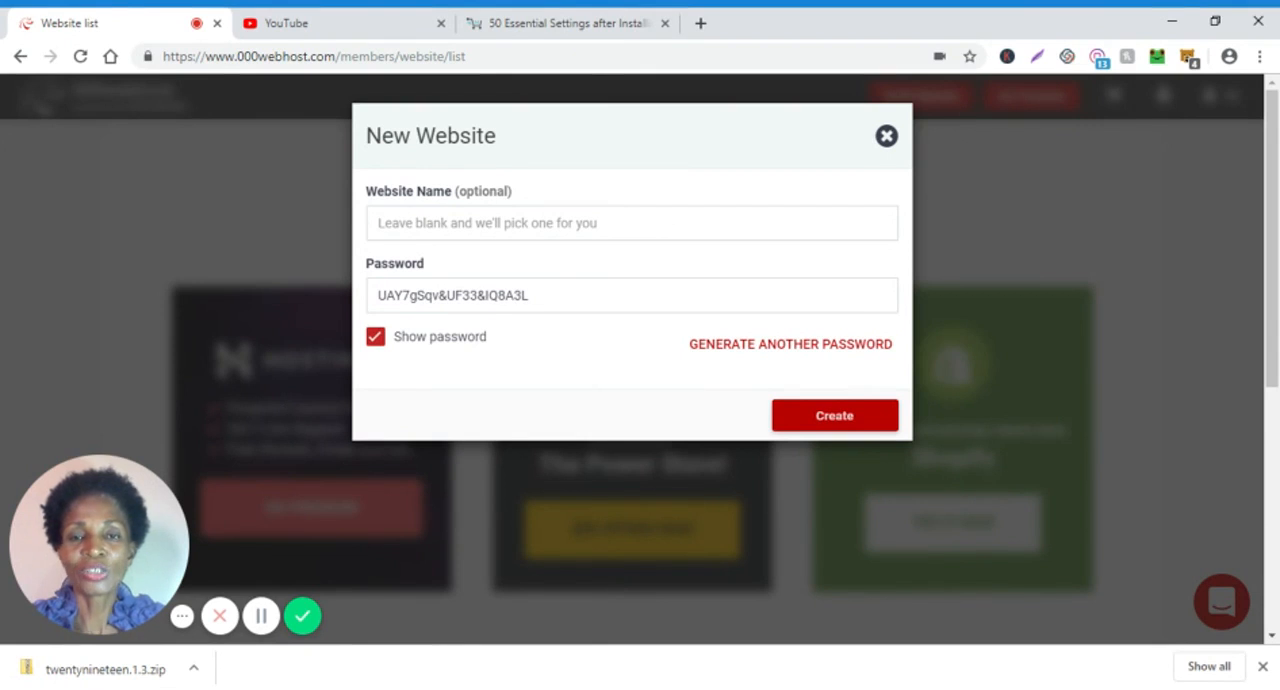
pyautogui.click(664, 215)
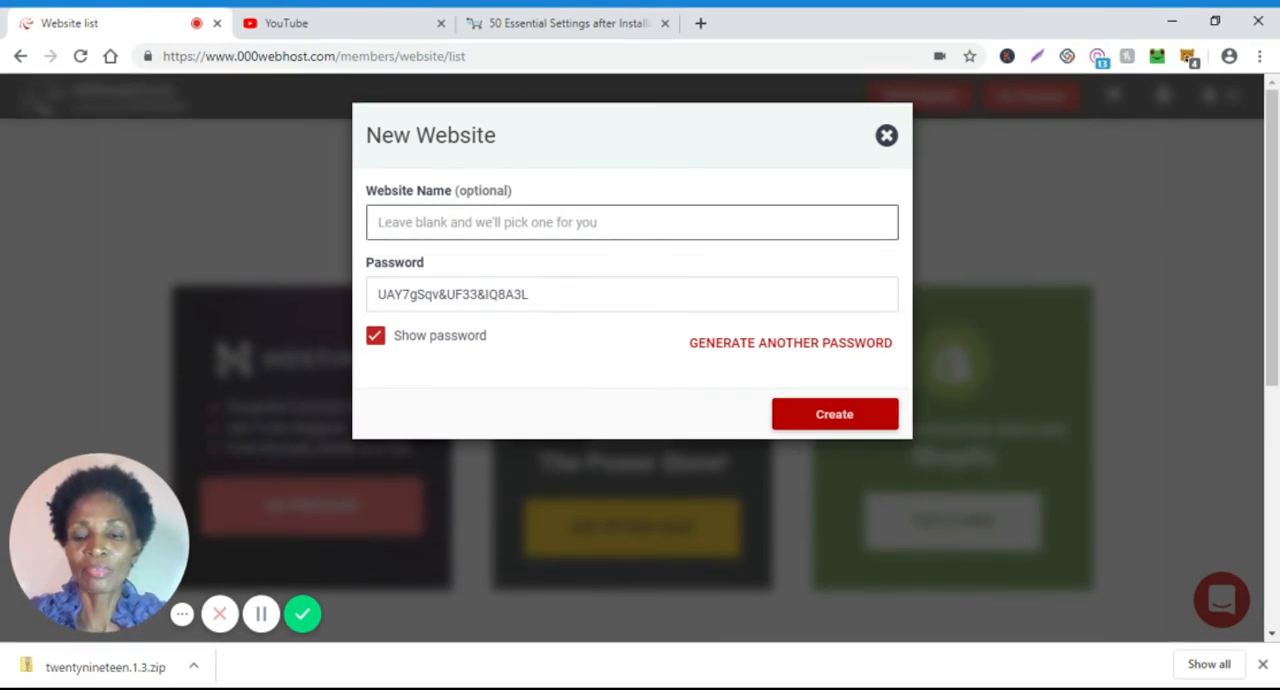
pyautogui.write('show')
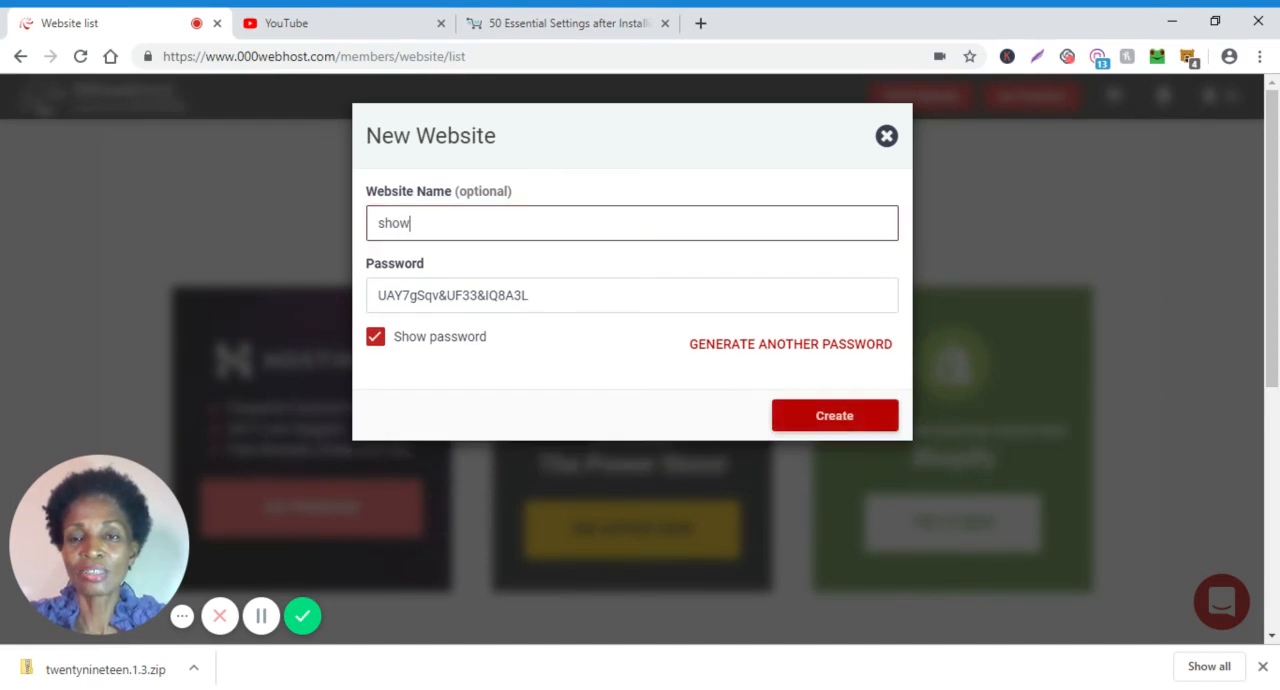
pyautogui.write('mewordpr')
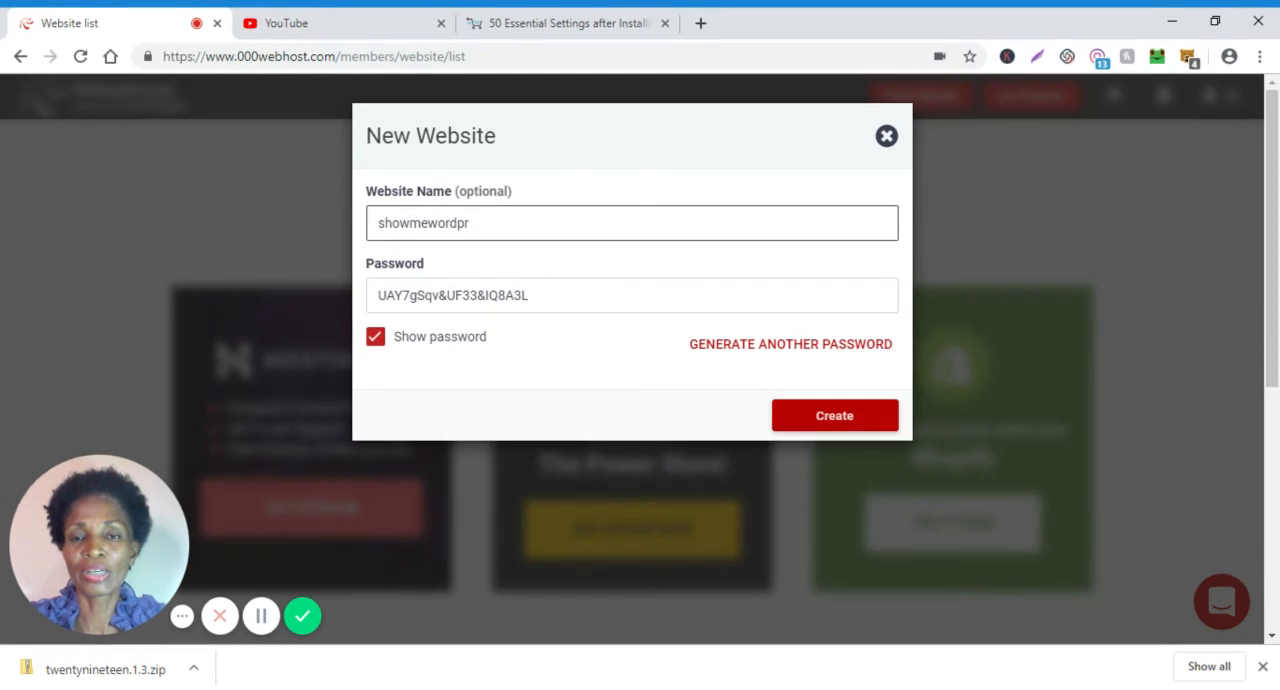
pyautogui.write('ess')
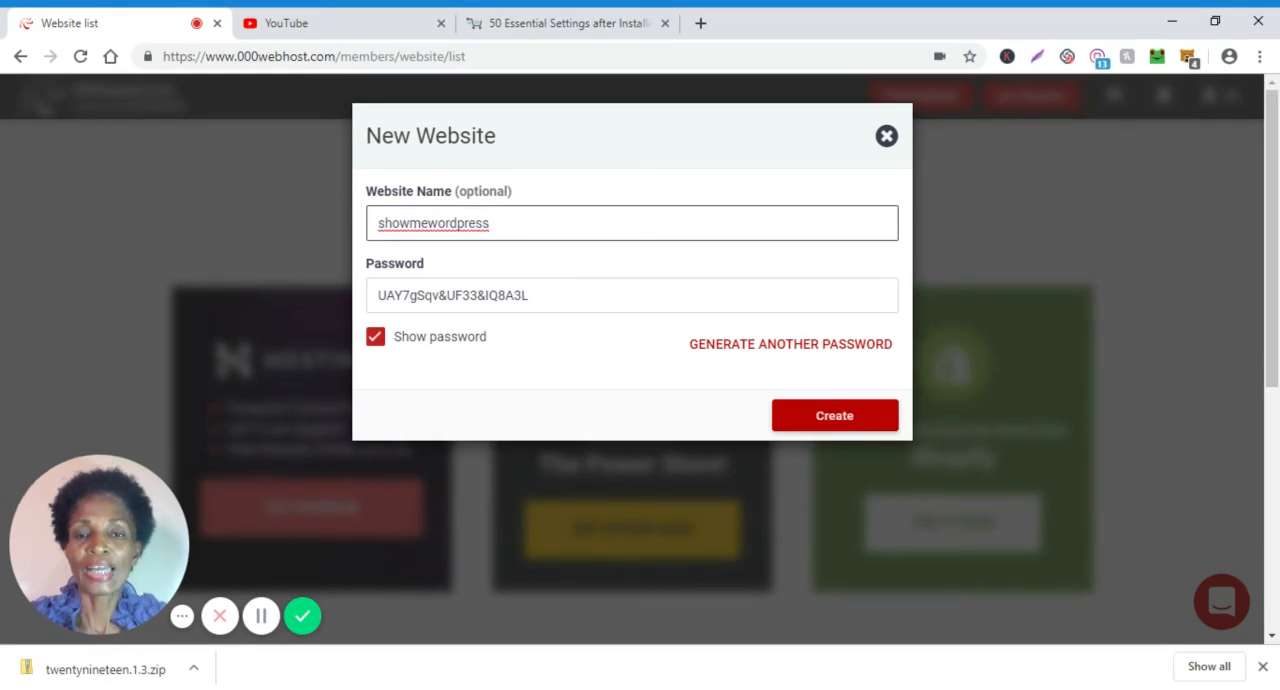
pyautogui.press('Tab')
# Select the generated website password, leave it as is, and try to create the showmewordpress website.
pyautogui.click(530, 296)
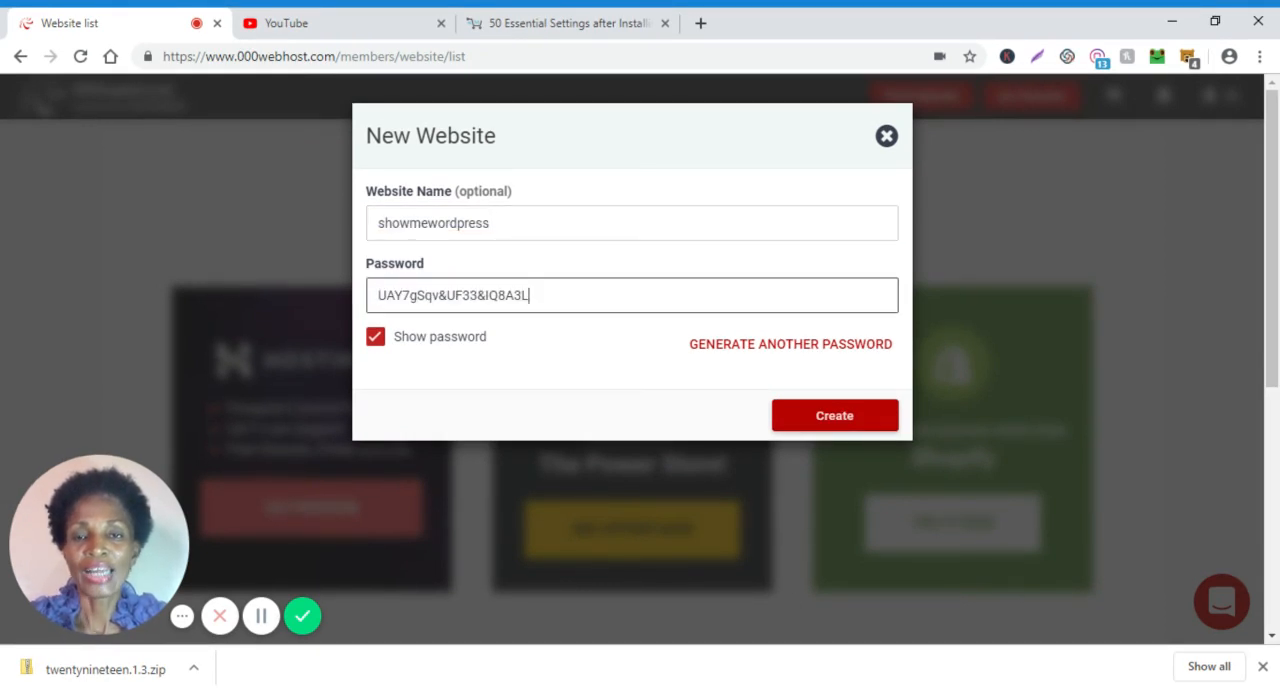
pyautogui.hotkey('ctrl', 'a')
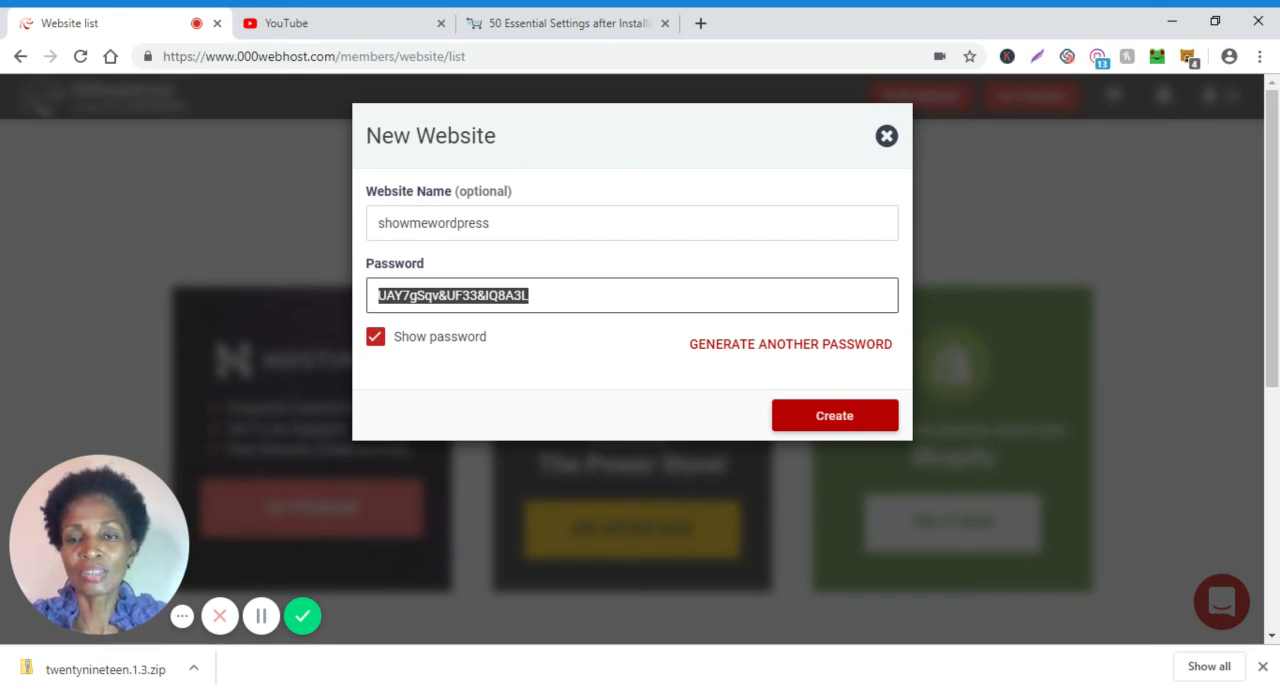
pyautogui.click(530, 296)
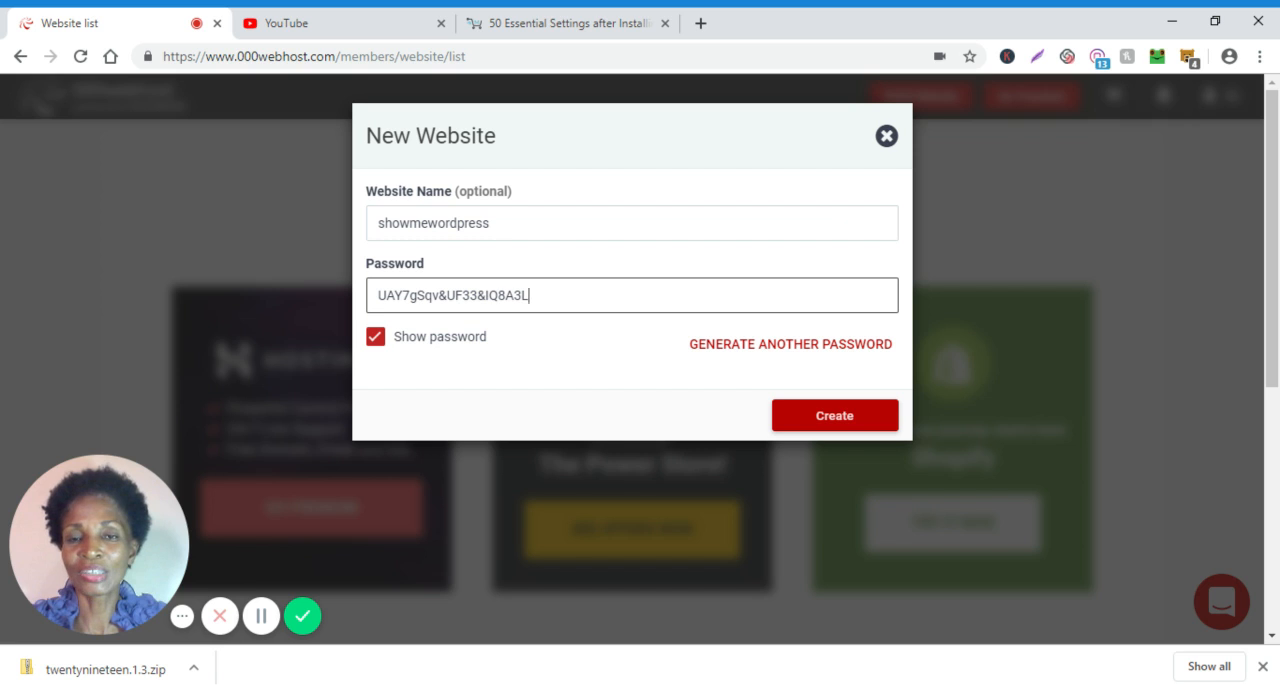
pyautogui.click(829, 418)
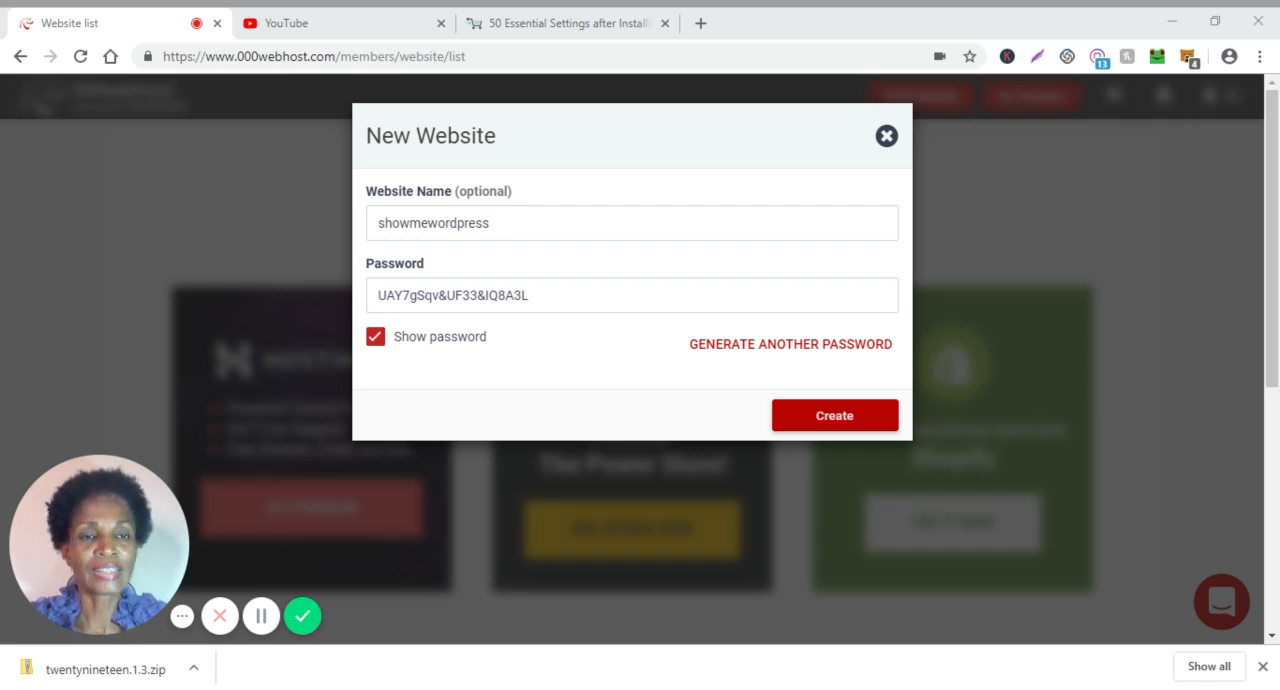
pyautogui.click(895, 602)
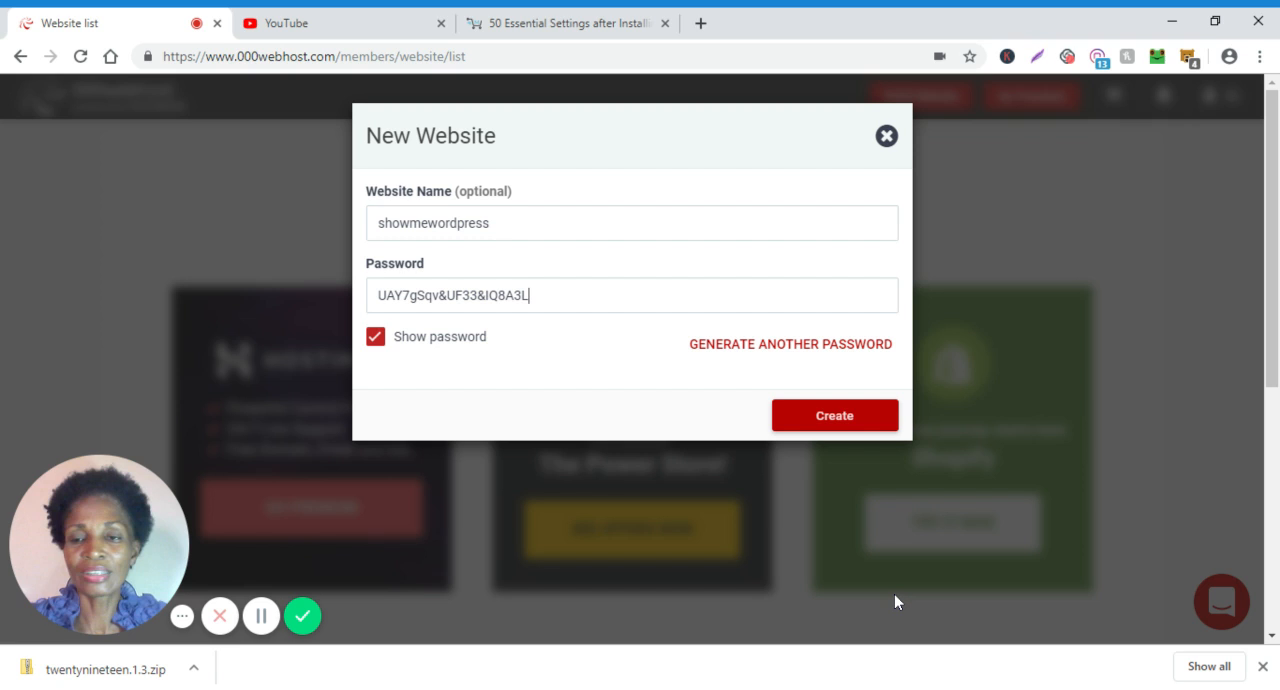
pyautogui.click(846, 418)
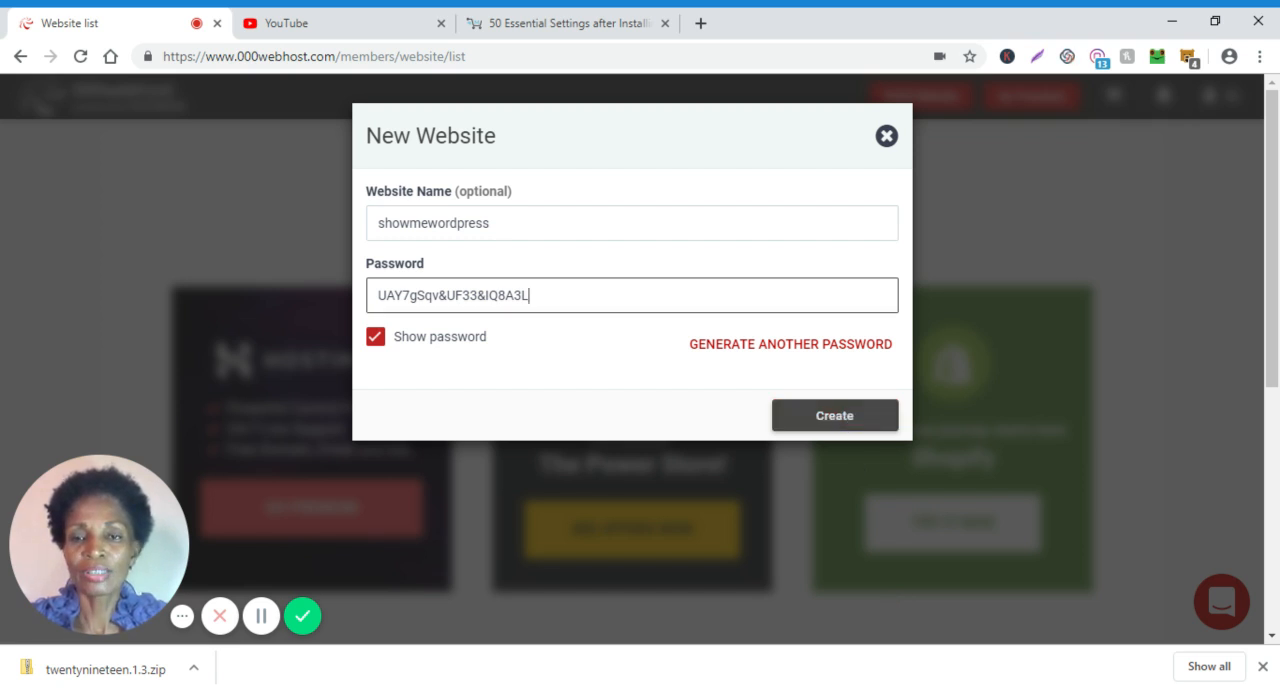
pyautogui.click(760, 233)
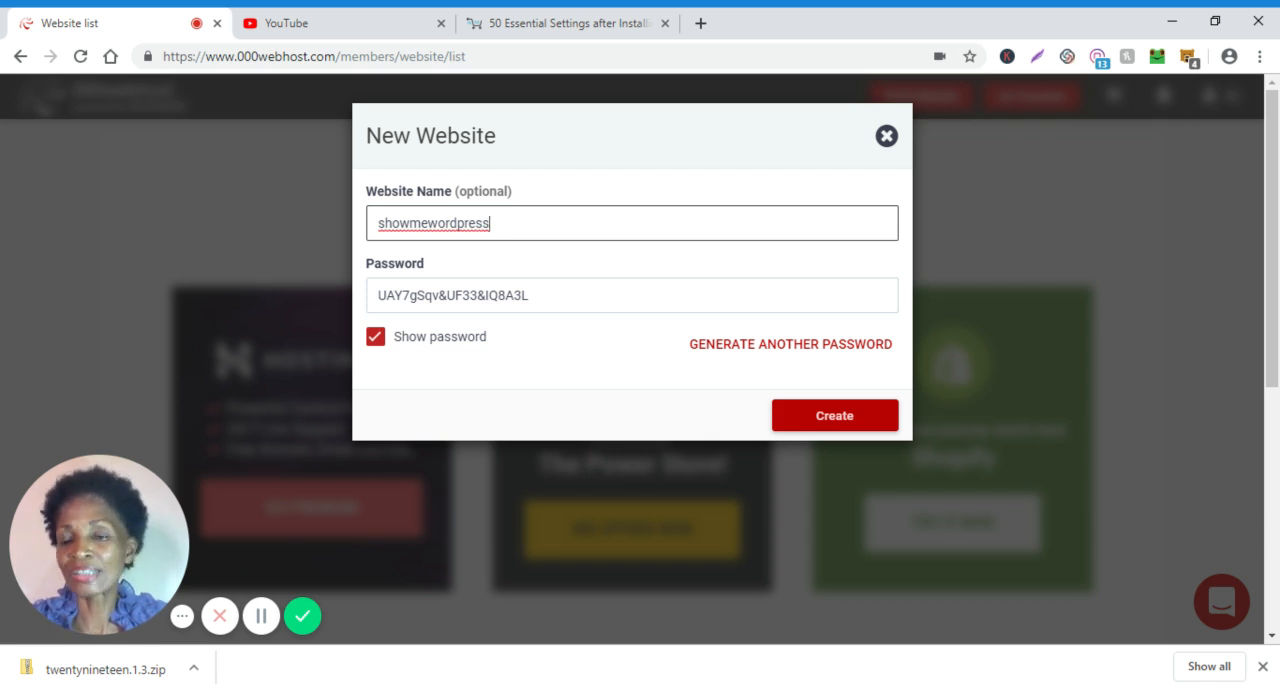
pyautogui.click(848, 424)
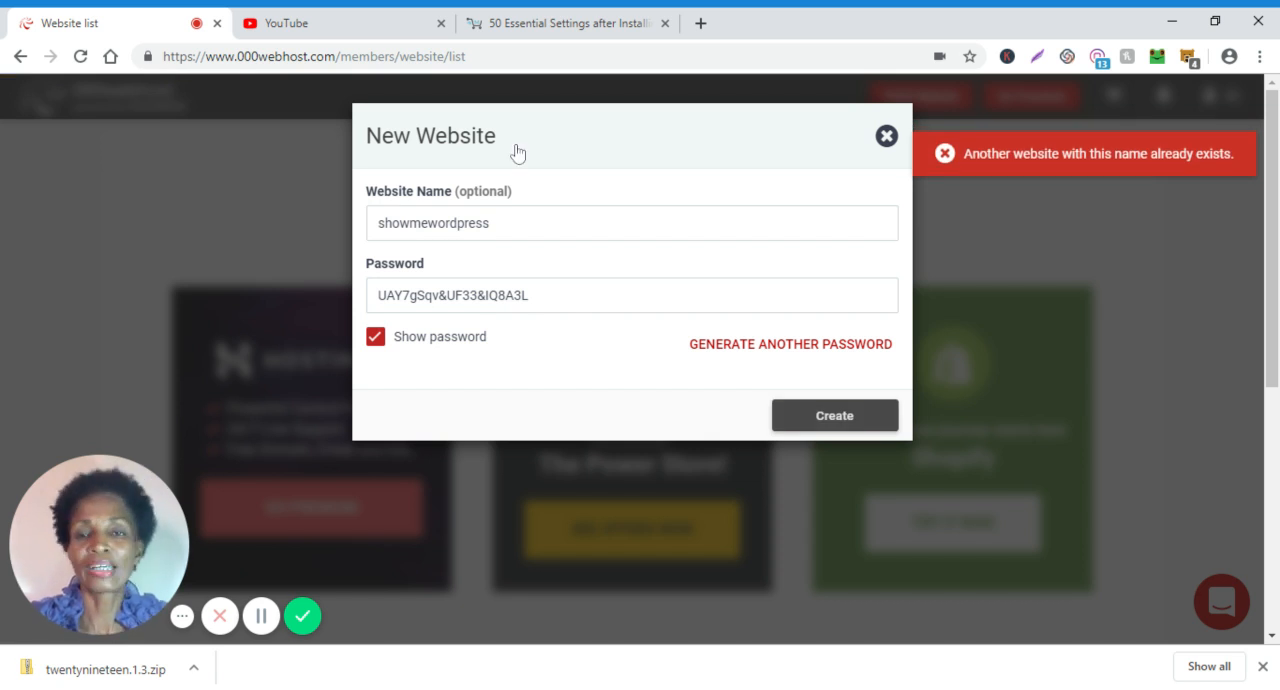
# Change the website name to mywordpress and try to create the site.
pyautogui.moveTo(490, 223); pyautogui.dragTo(457, 223)
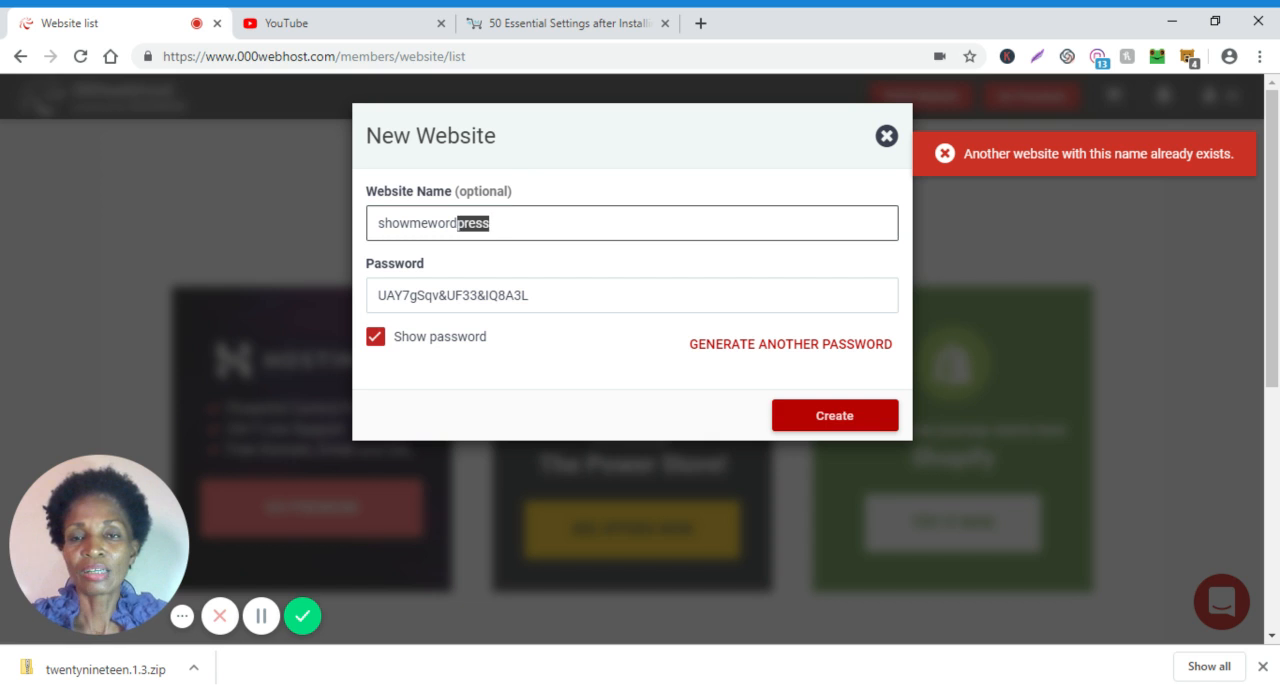
pyautogui.click(378, 223)
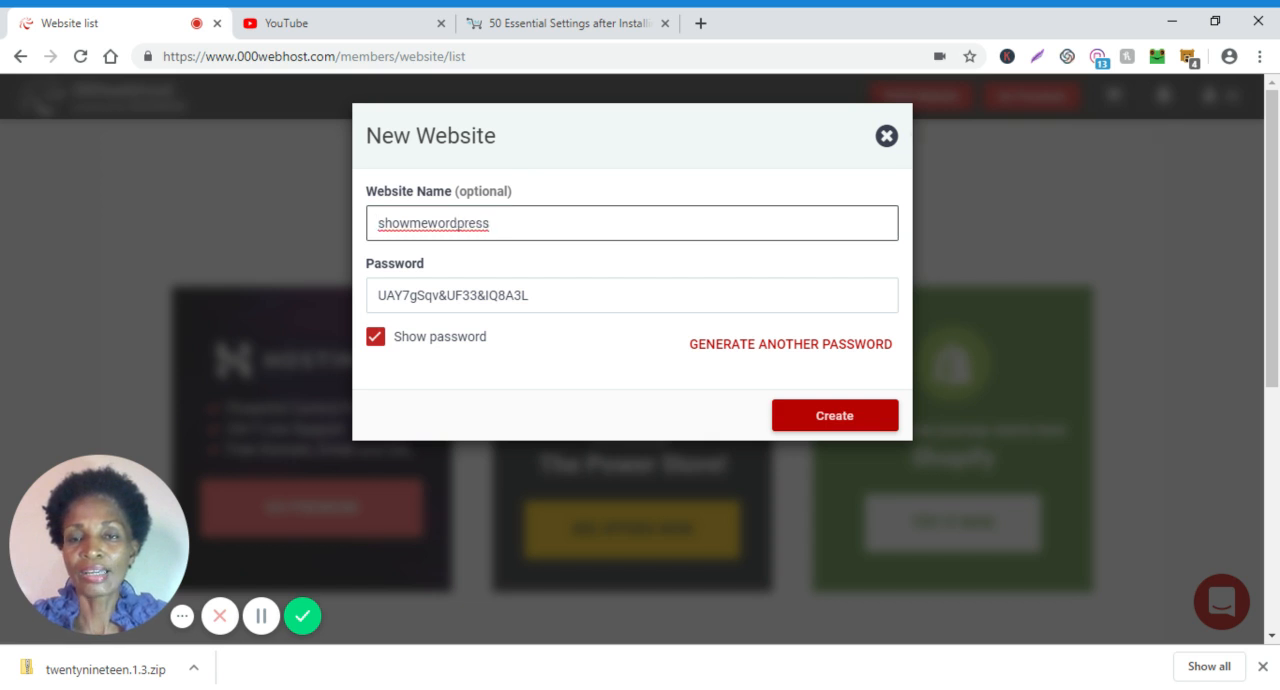
pyautogui.moveTo(384, 223); pyautogui.dragTo(421, 223)
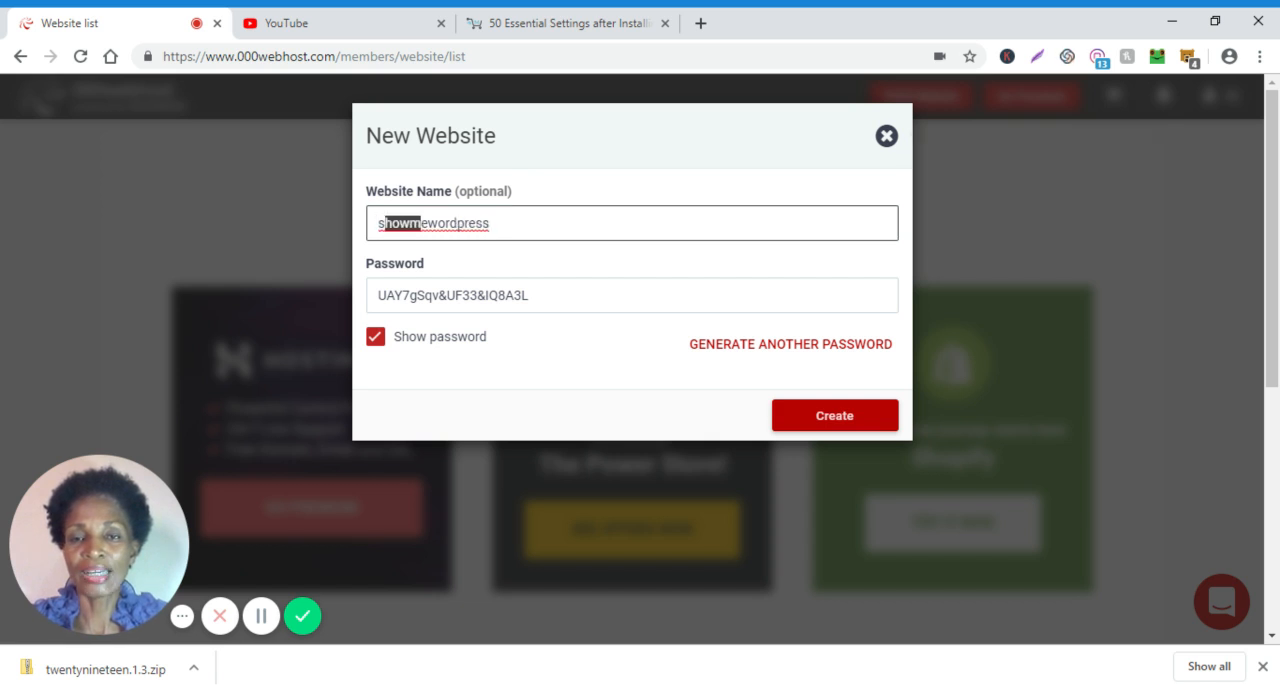
pyautogui.press('BackSpace')
pyautogui.press('BackSpace')
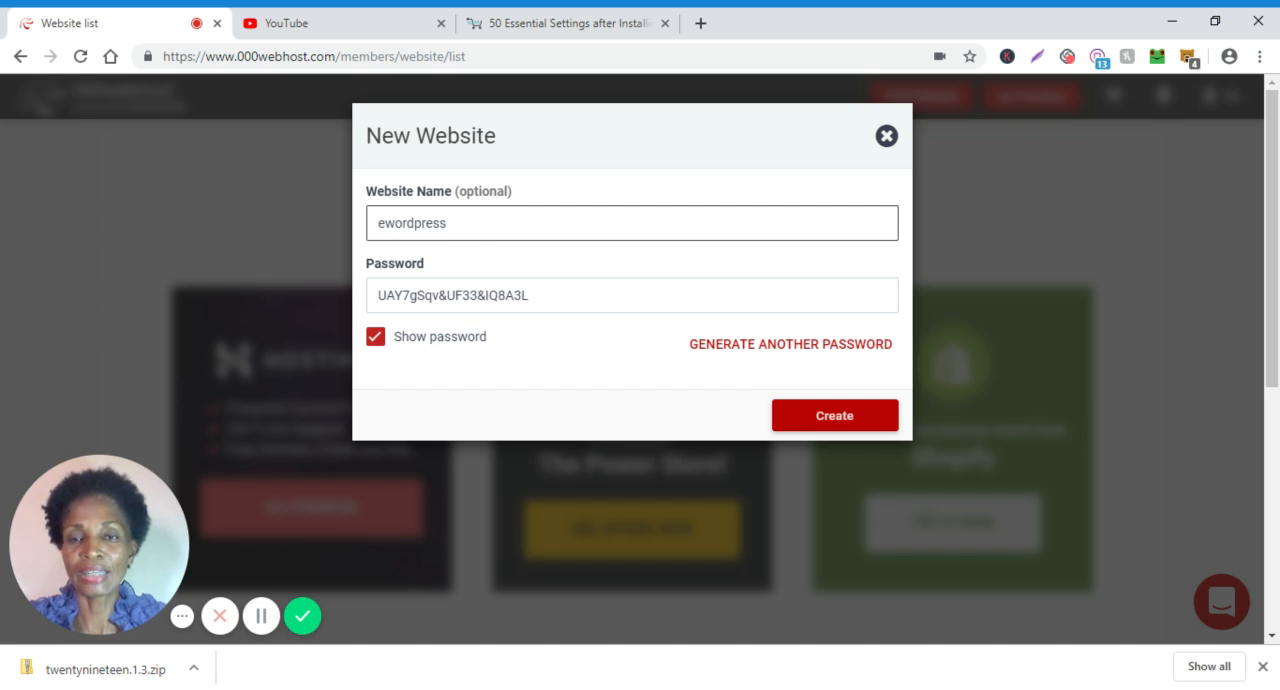
pyautogui.press('Delete')
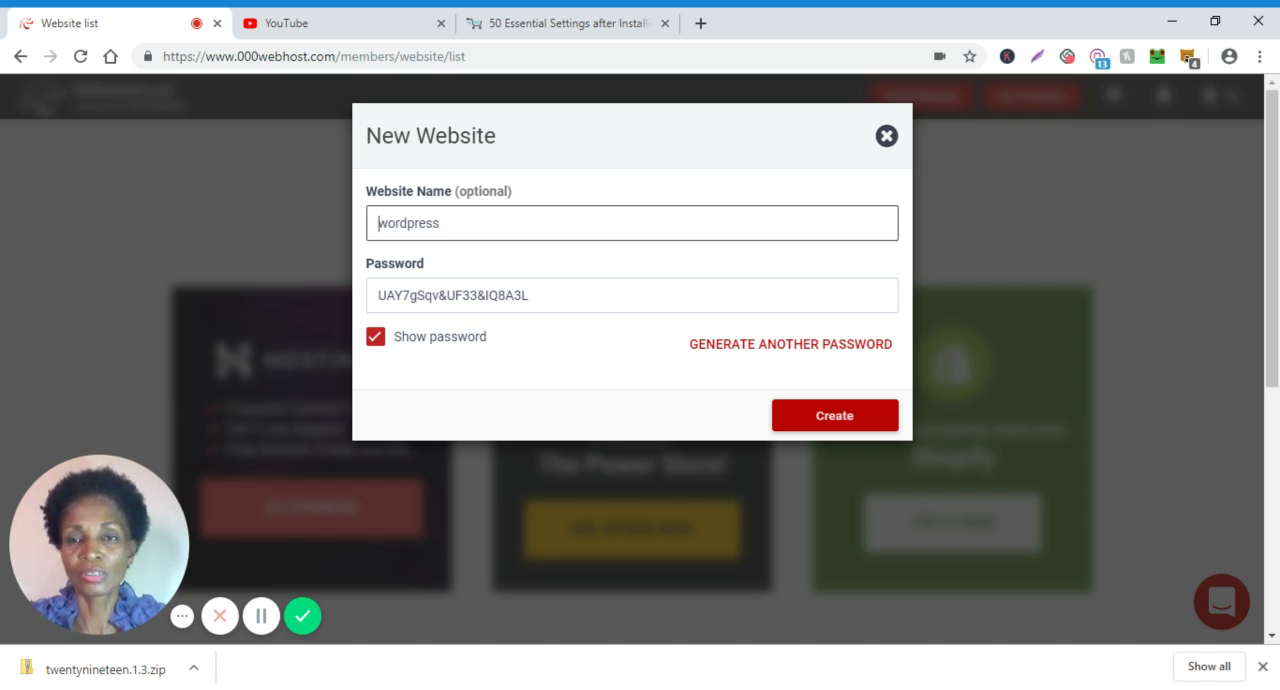
pyautogui.write('my')
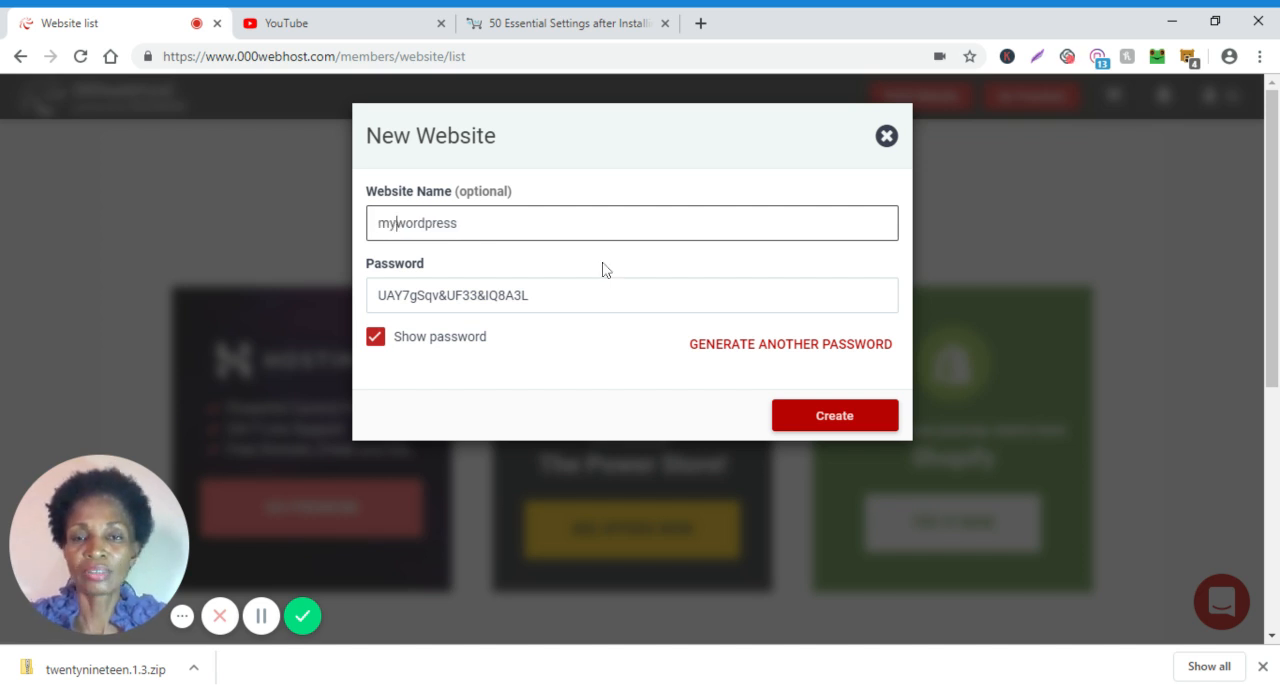
pyautogui.press('End')
pyautogui.hotkey('ctrl', 'a')
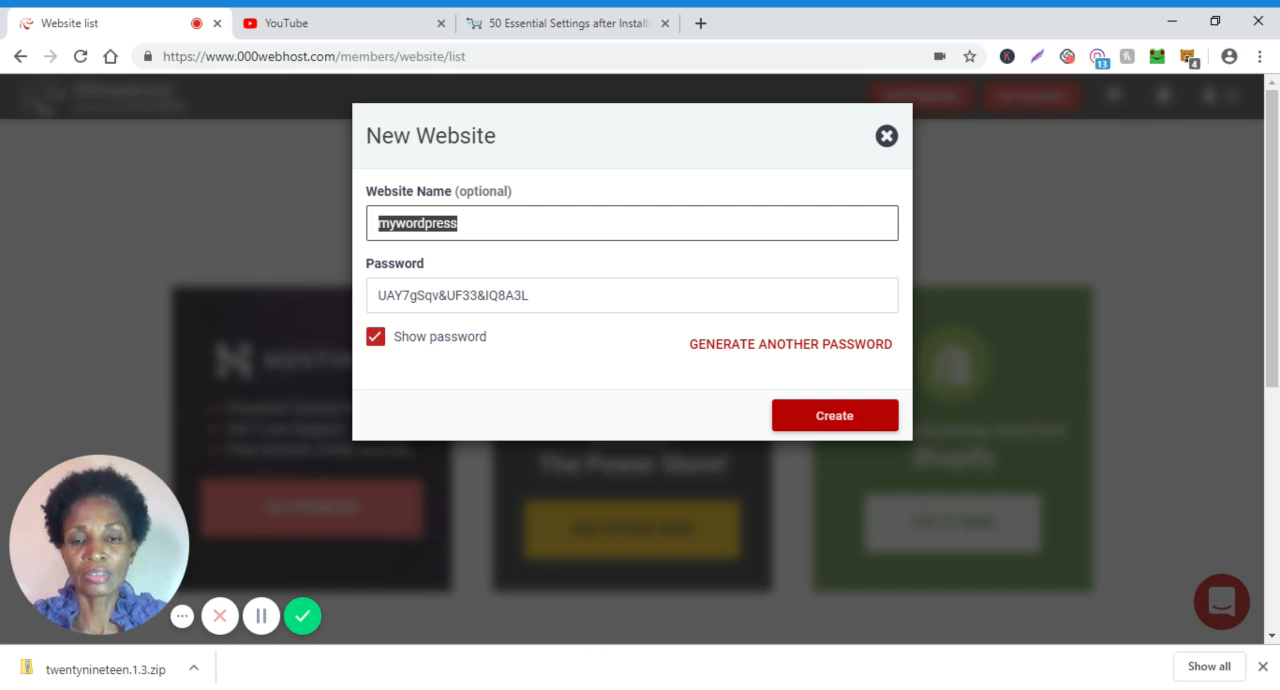
pyautogui.hotkey('alt', 'Tab')
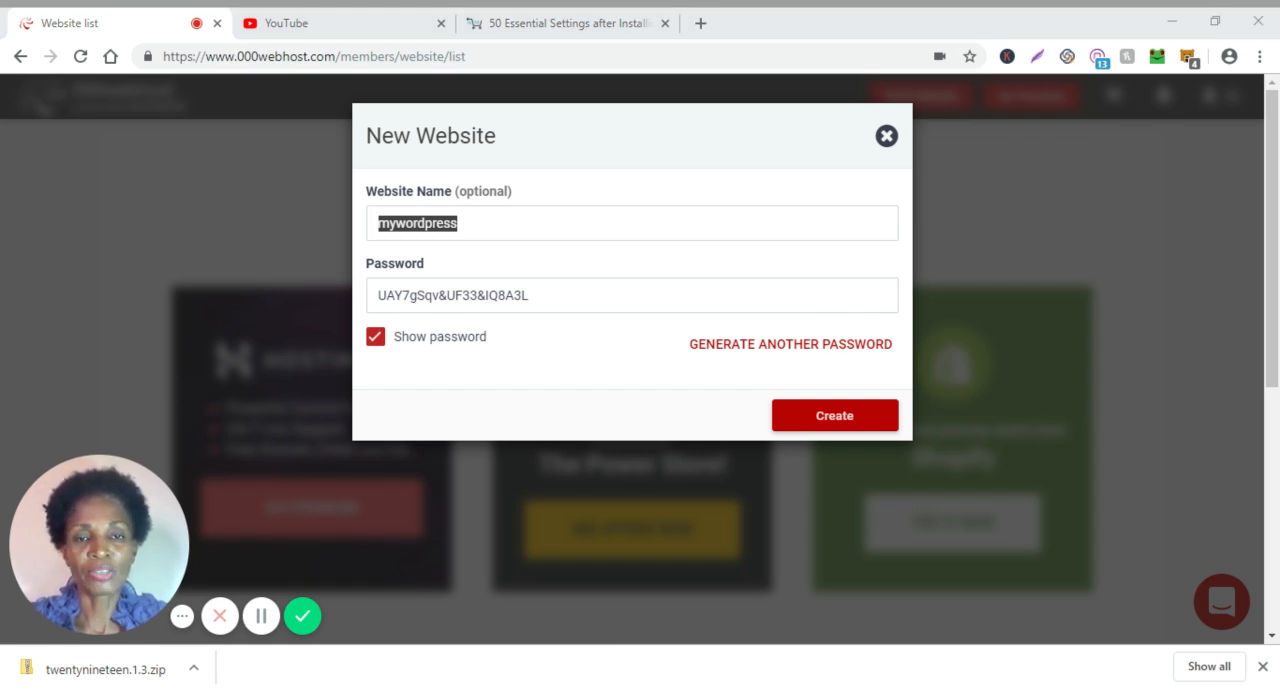
pyautogui.click(843, 420)
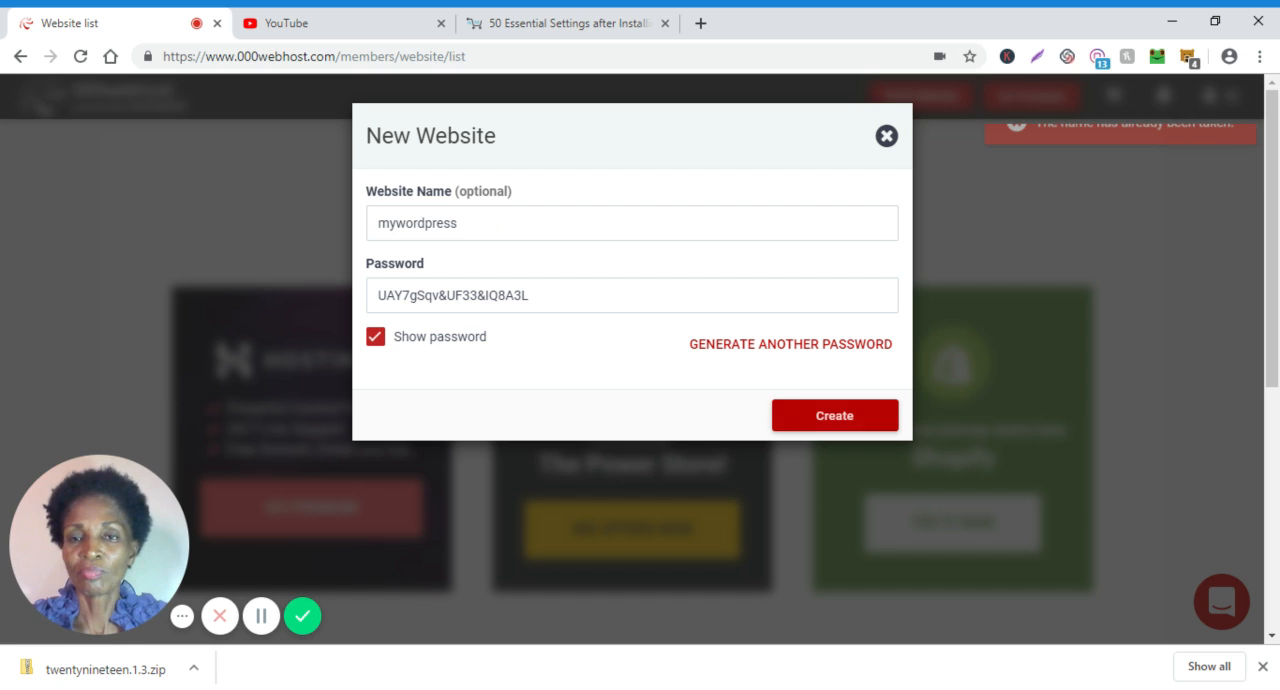
# Change the website name to mynewwordpress and try to create the site.
pyautogui.click(396, 223)
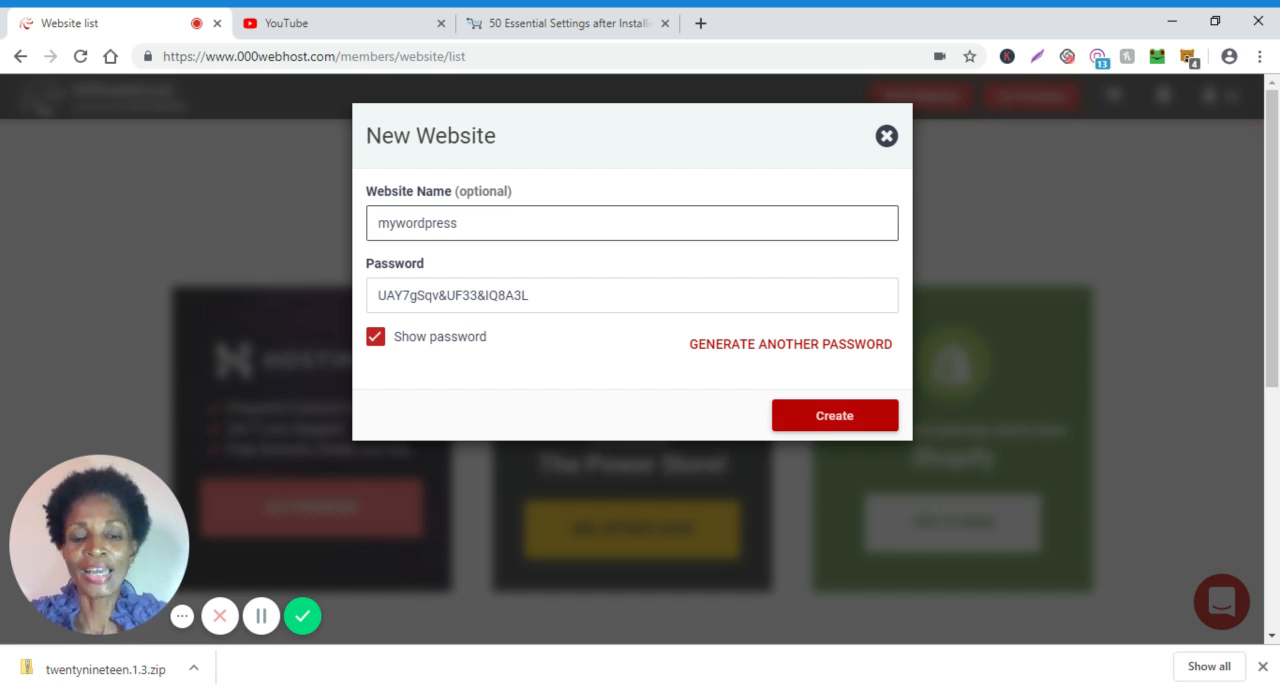
pyautogui.write('new')
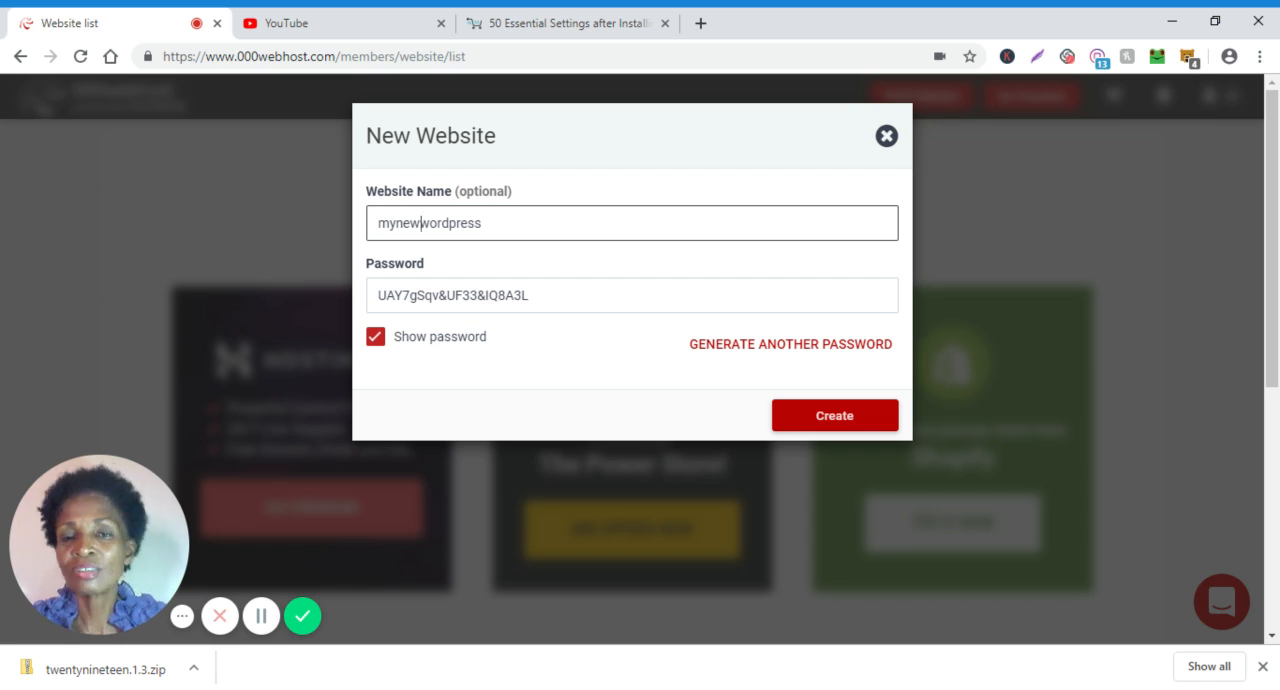
pyautogui.click(836, 417)
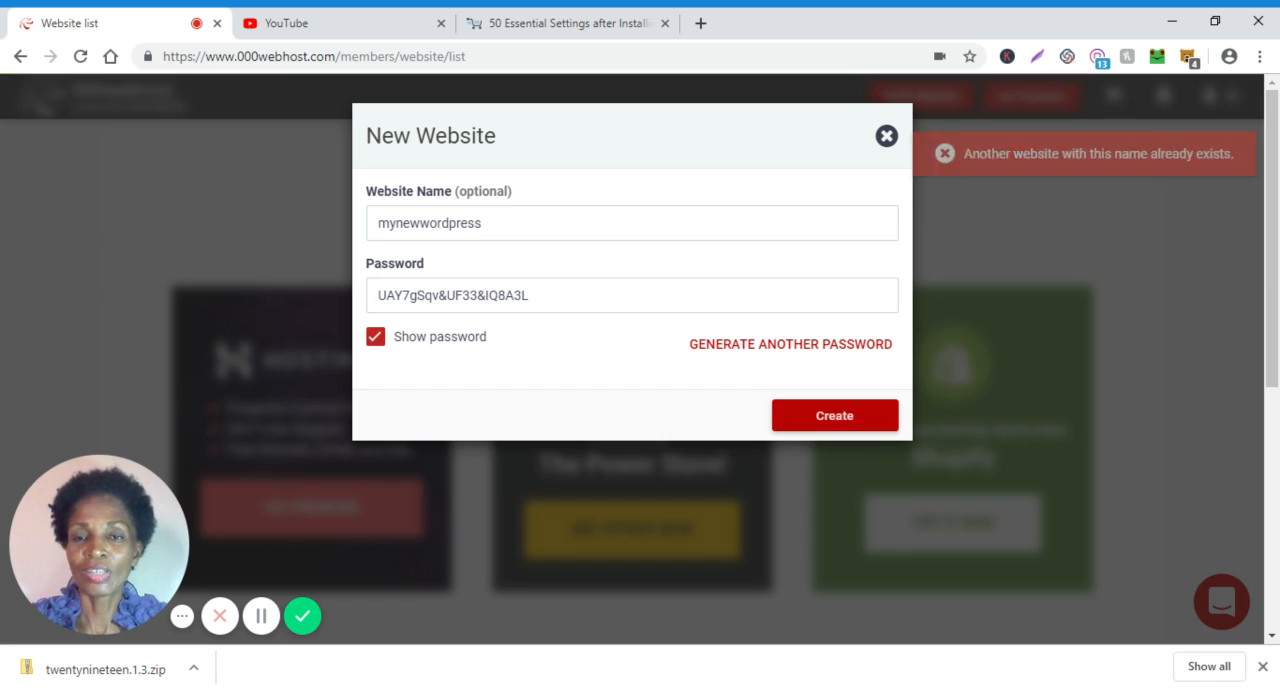
# Change the website name to wordpressblogger and try to create the site.
pyautogui.moveTo(396, 223); pyautogui.dragTo(420, 223)
pyautogui.hotkey('shift', 'Home')
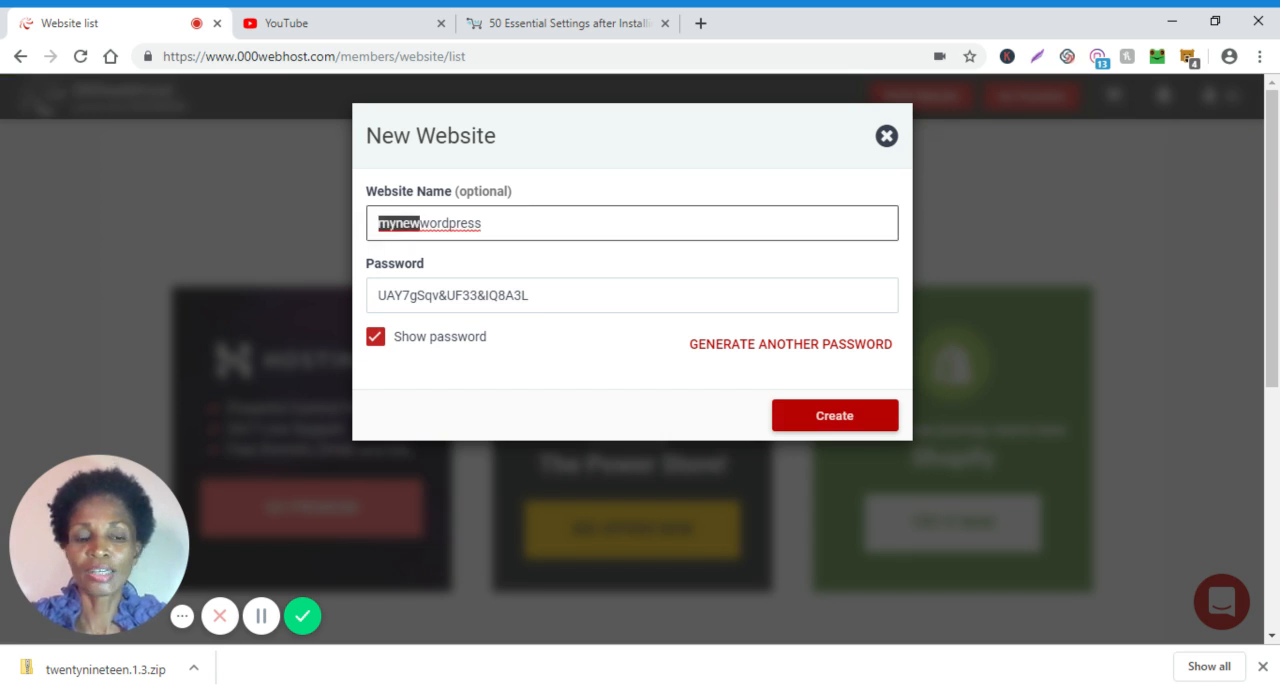
pyautogui.press('BackSpace')
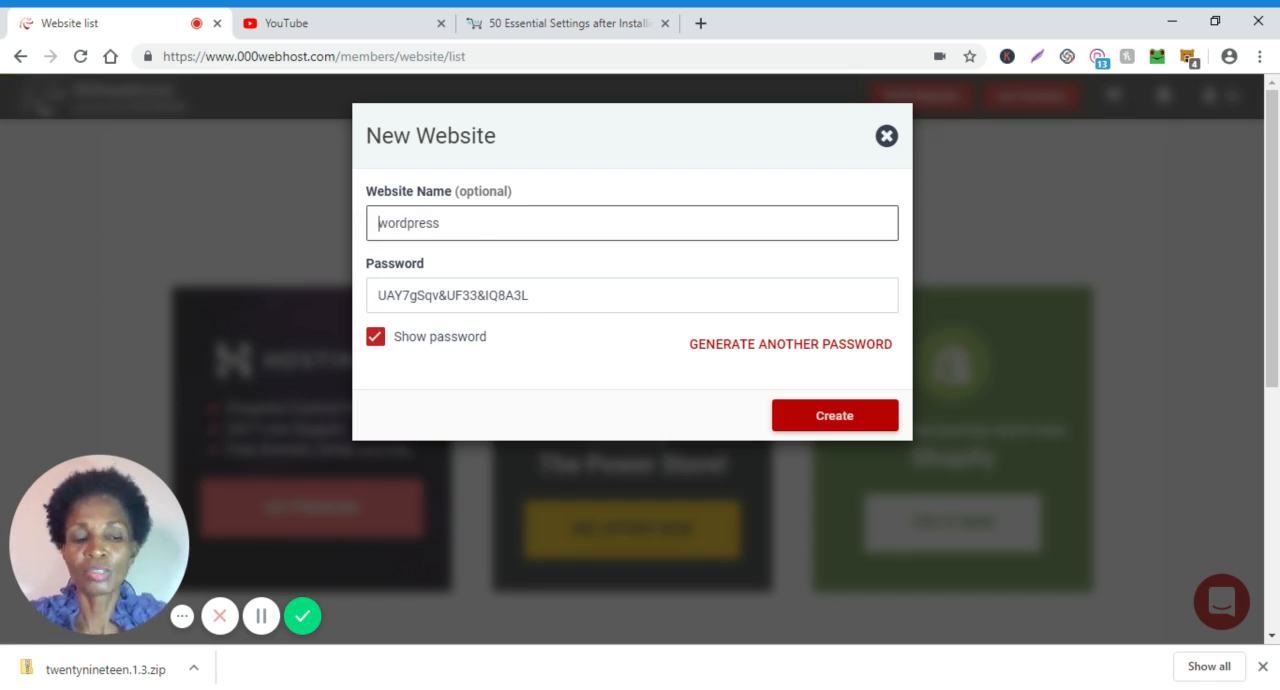
pyautogui.press('End')
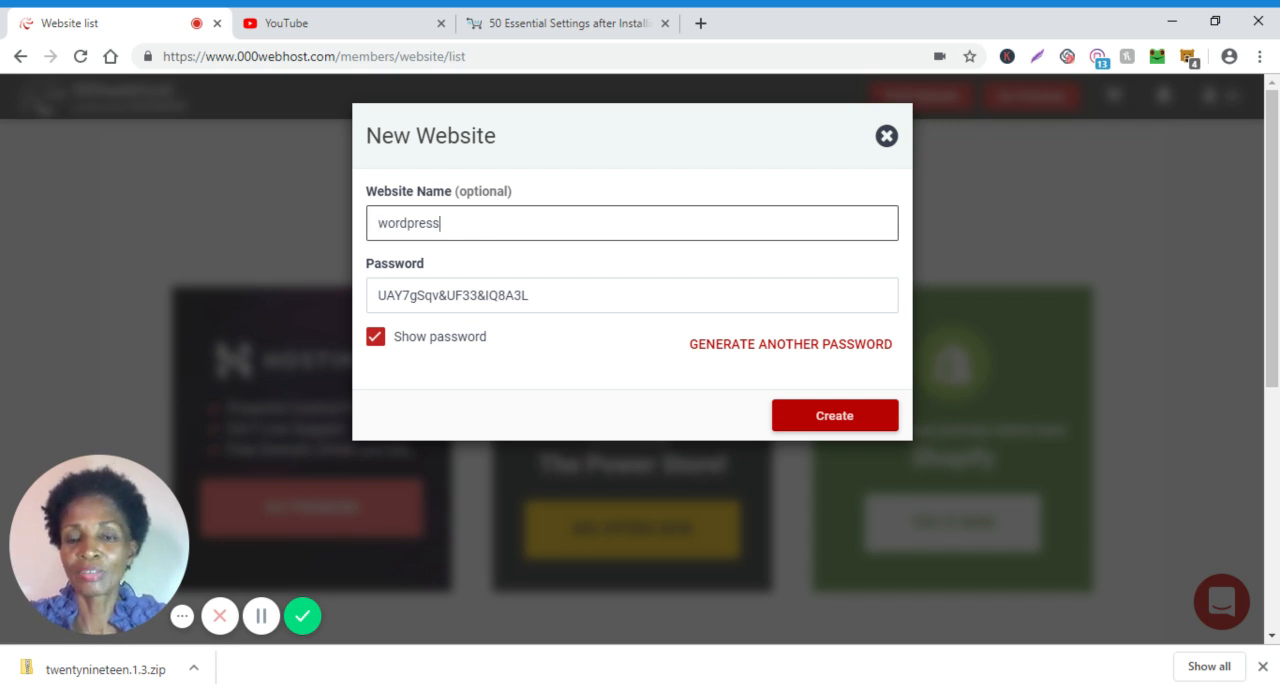
pyautogui.write('blogger')
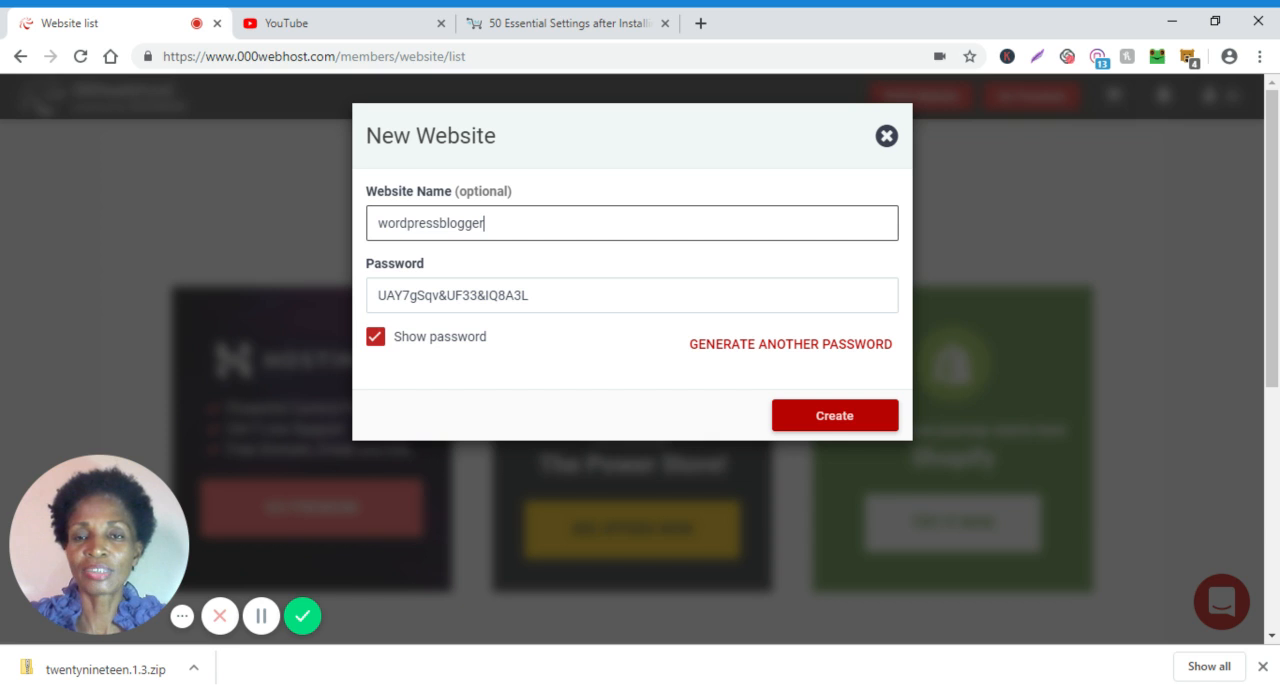
pyautogui.click(830, 424)
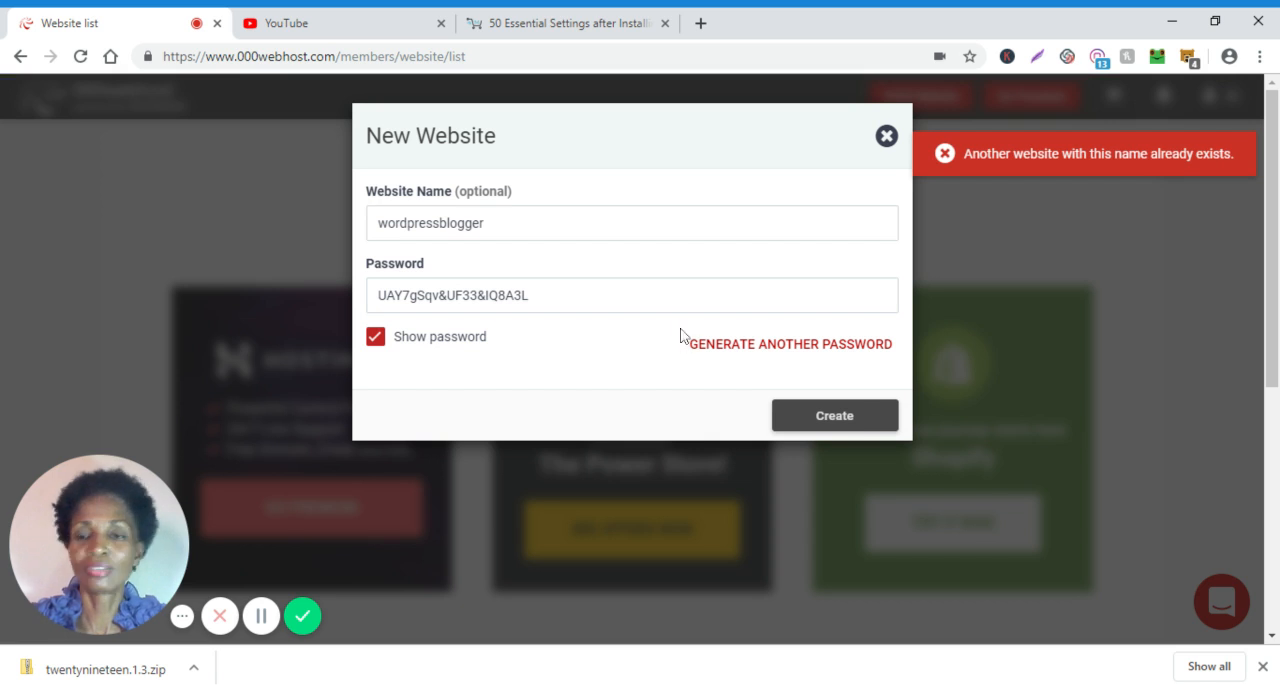
# Change the website name to wordpressblogger2019, create the site and leave the New Website dialog.
pyautogui.click(496, 221)
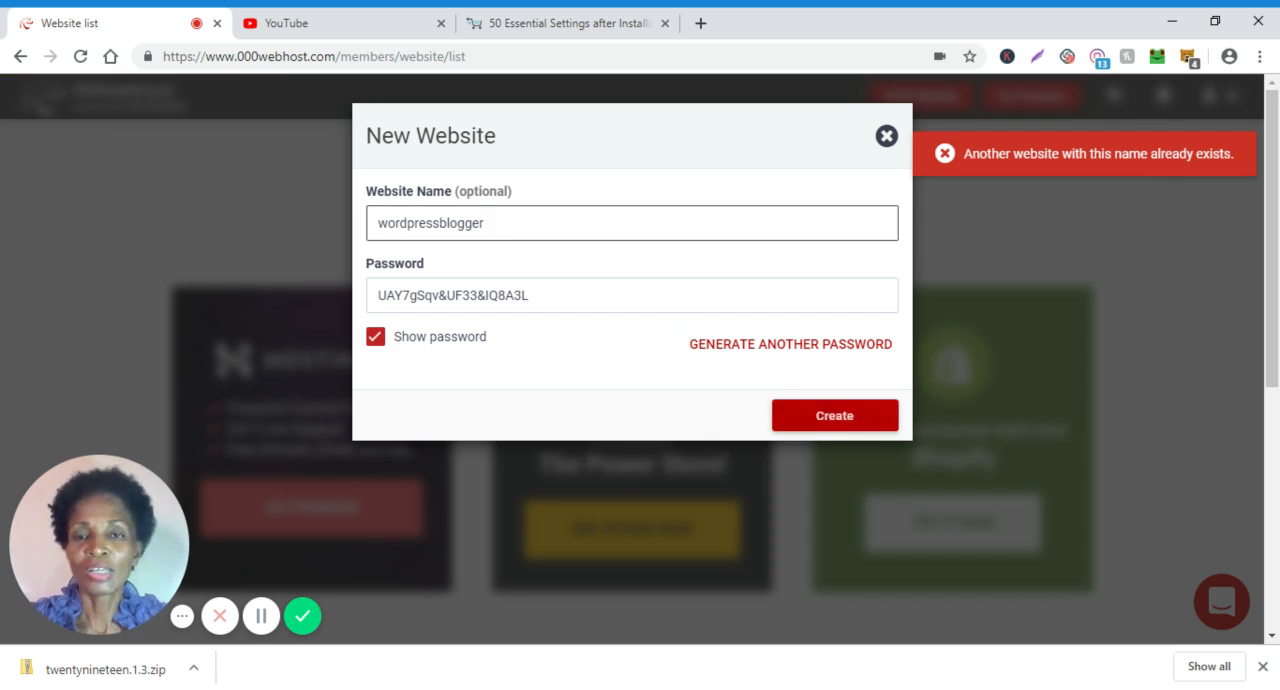
pyautogui.write('209')
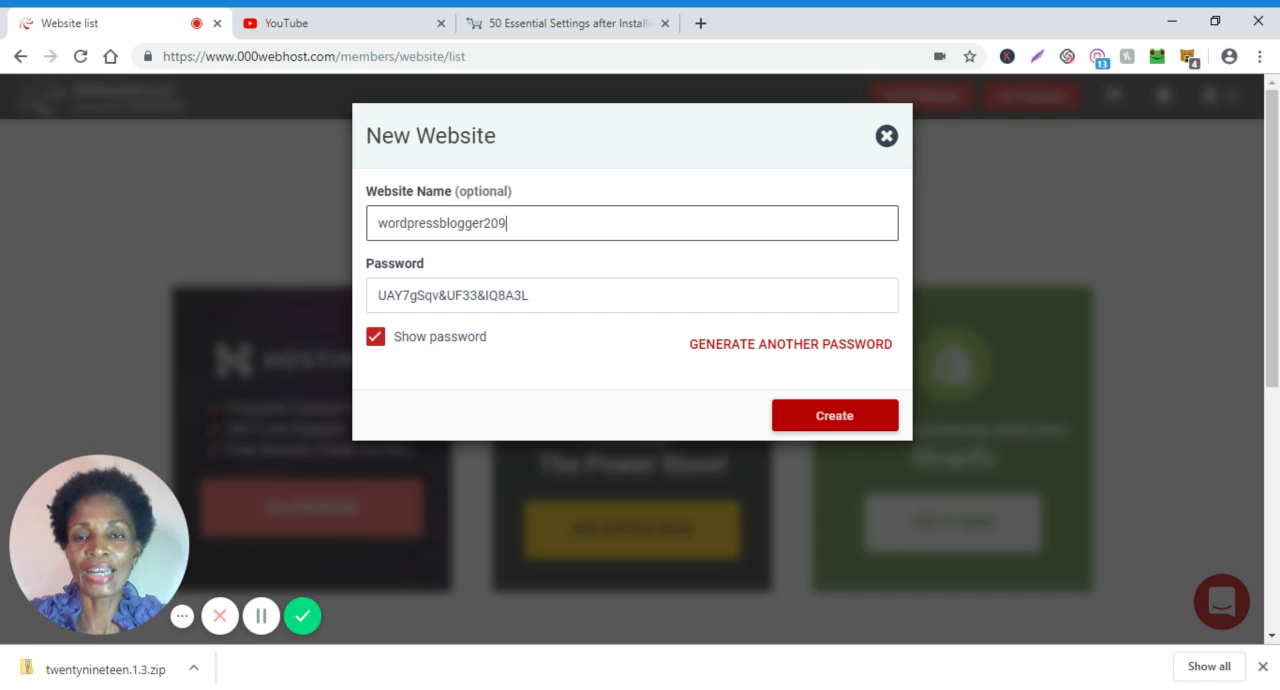
pyautogui.press('BackSpace')
pyautogui.write('1')
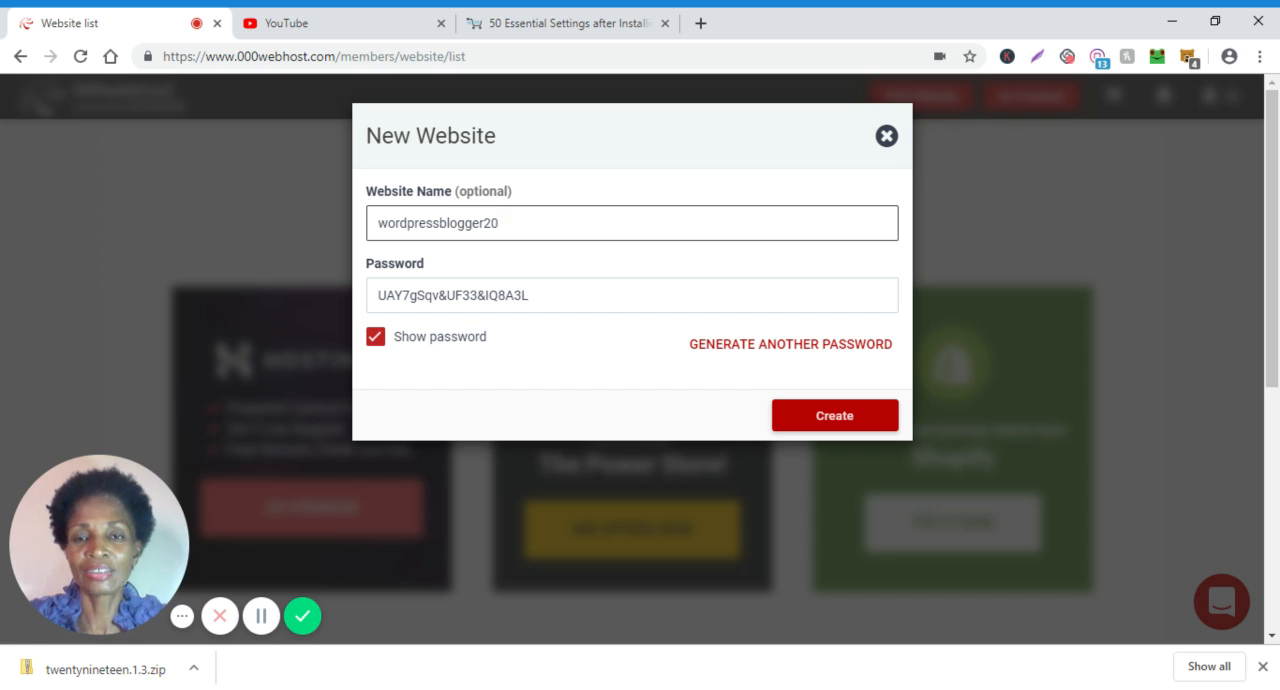
pyautogui.write('9')
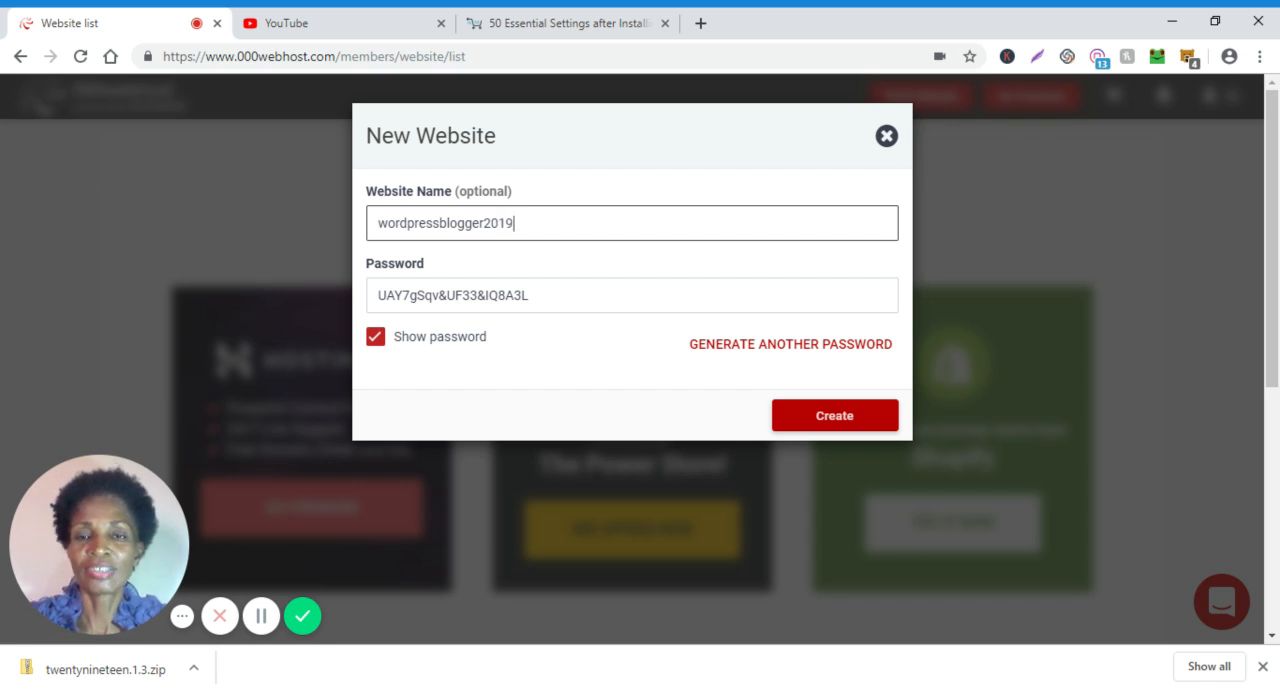
pyautogui.click(845, 425)
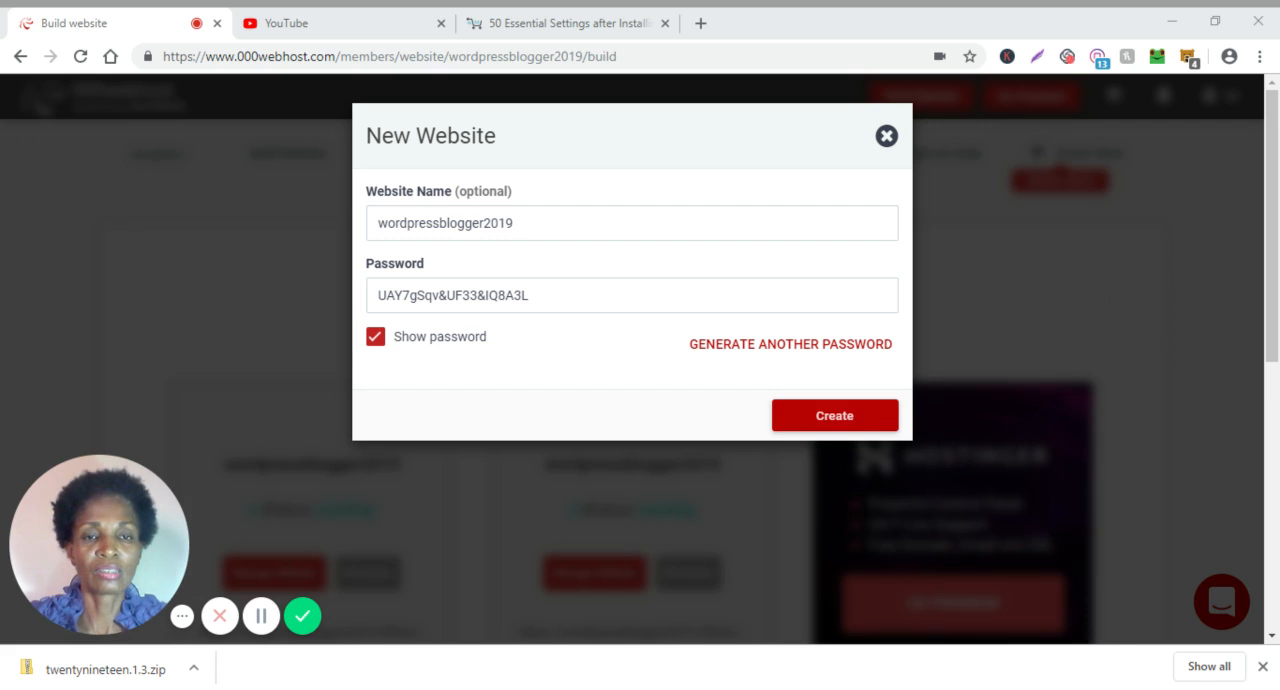
pyautogui.click(1143, 324)
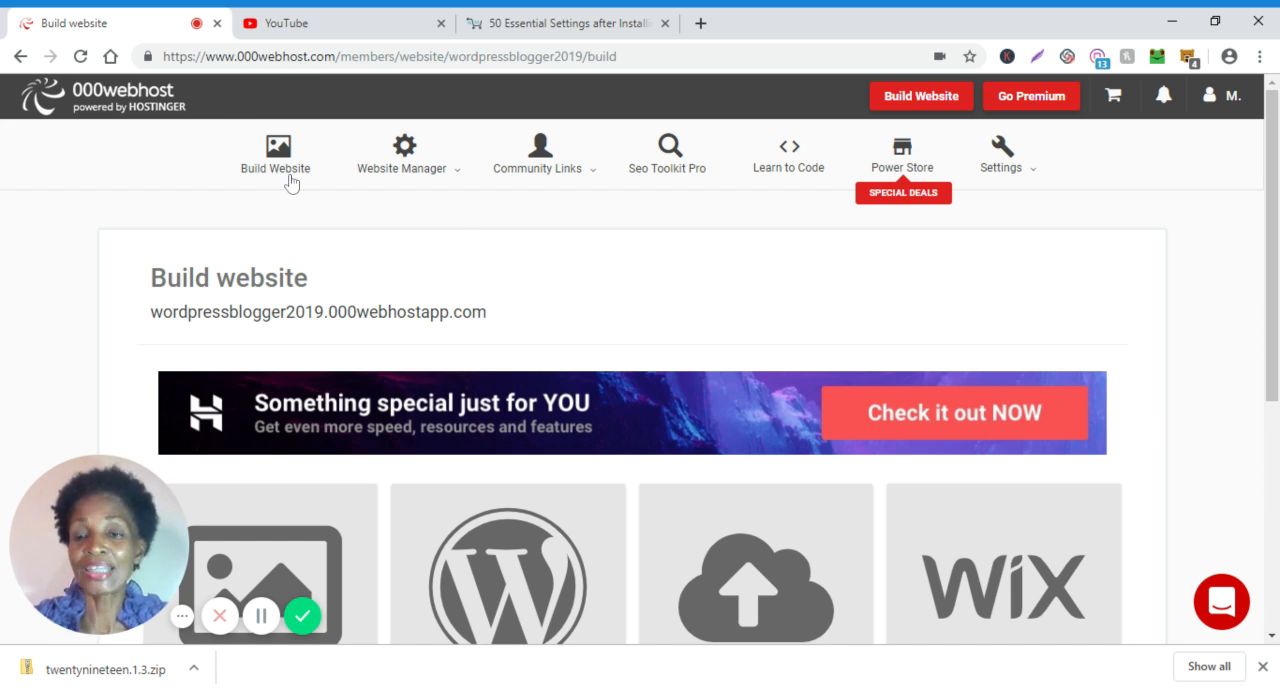
# Examine the new site's Website Manager, Community Links and Settings options and the available ways to build the website.
pyautogui.click(448, 177)
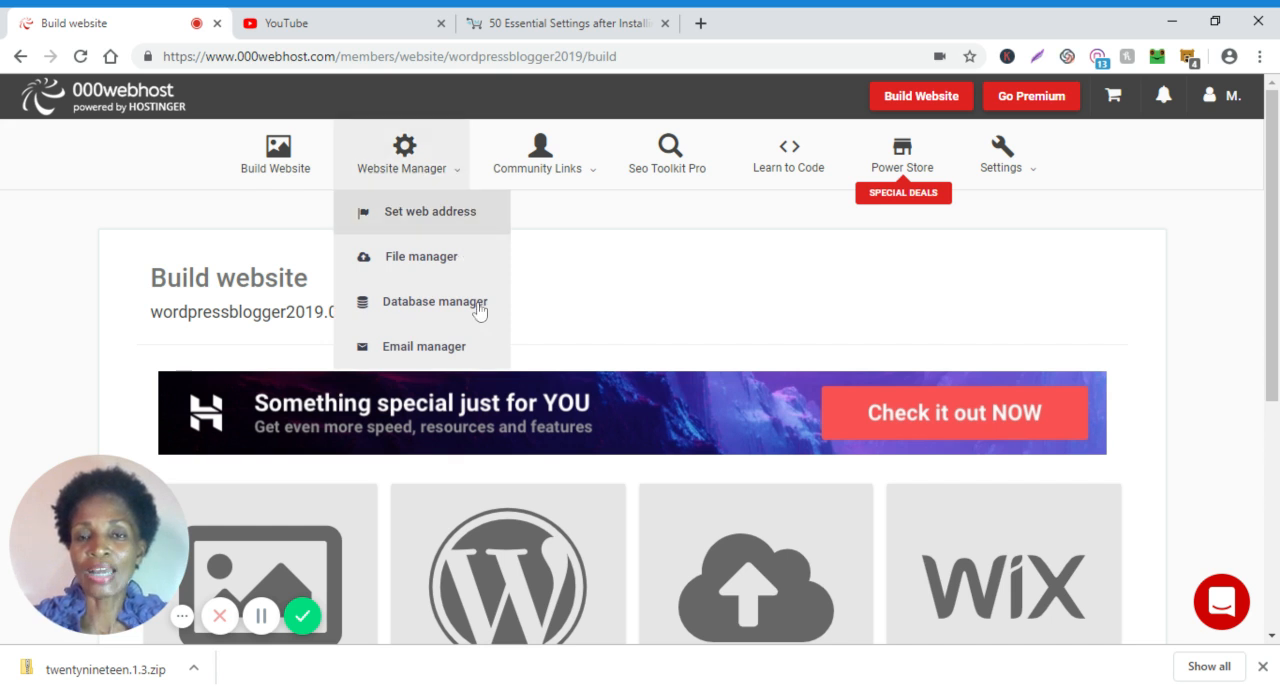
pyautogui.click(557, 172)
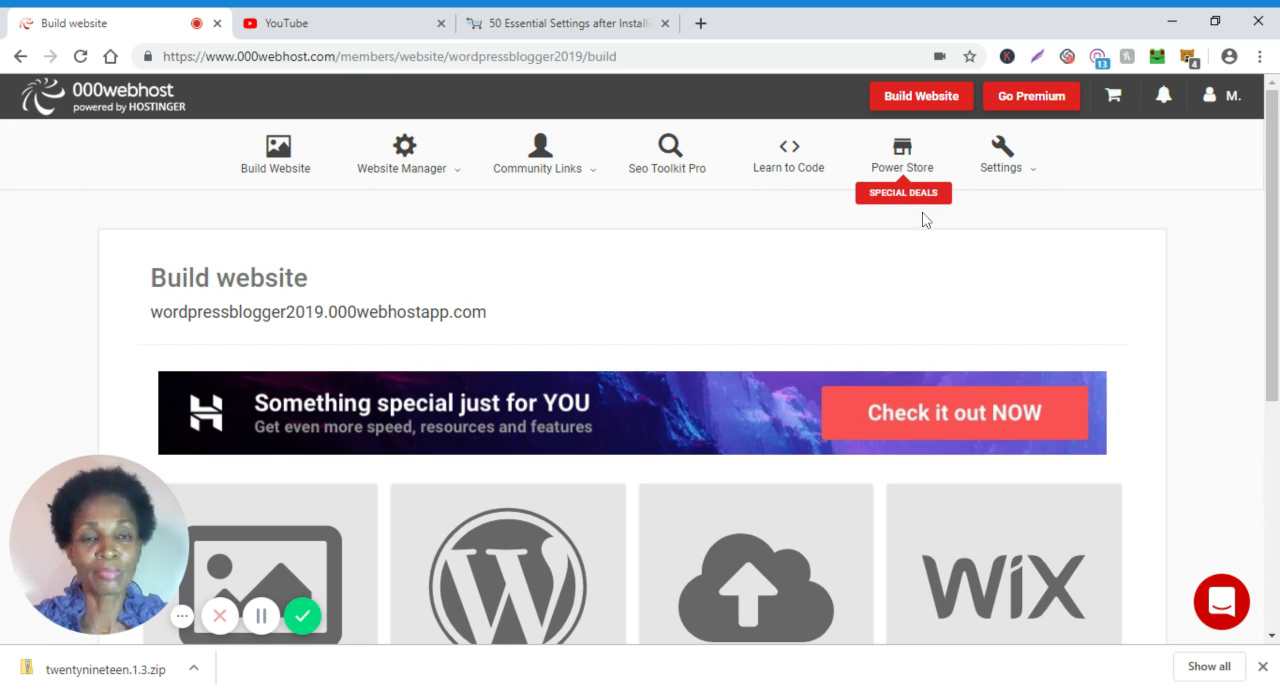
pyautogui.moveTo(1033, 177)
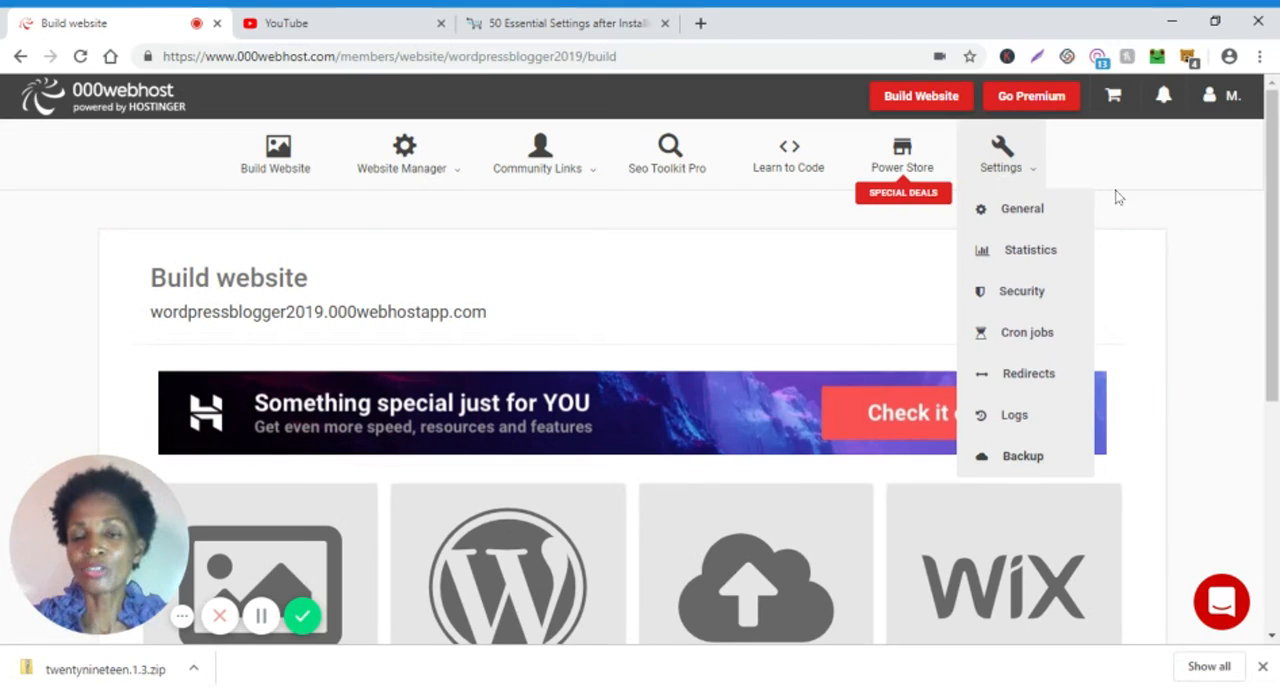
pyautogui.click(1022, 190)
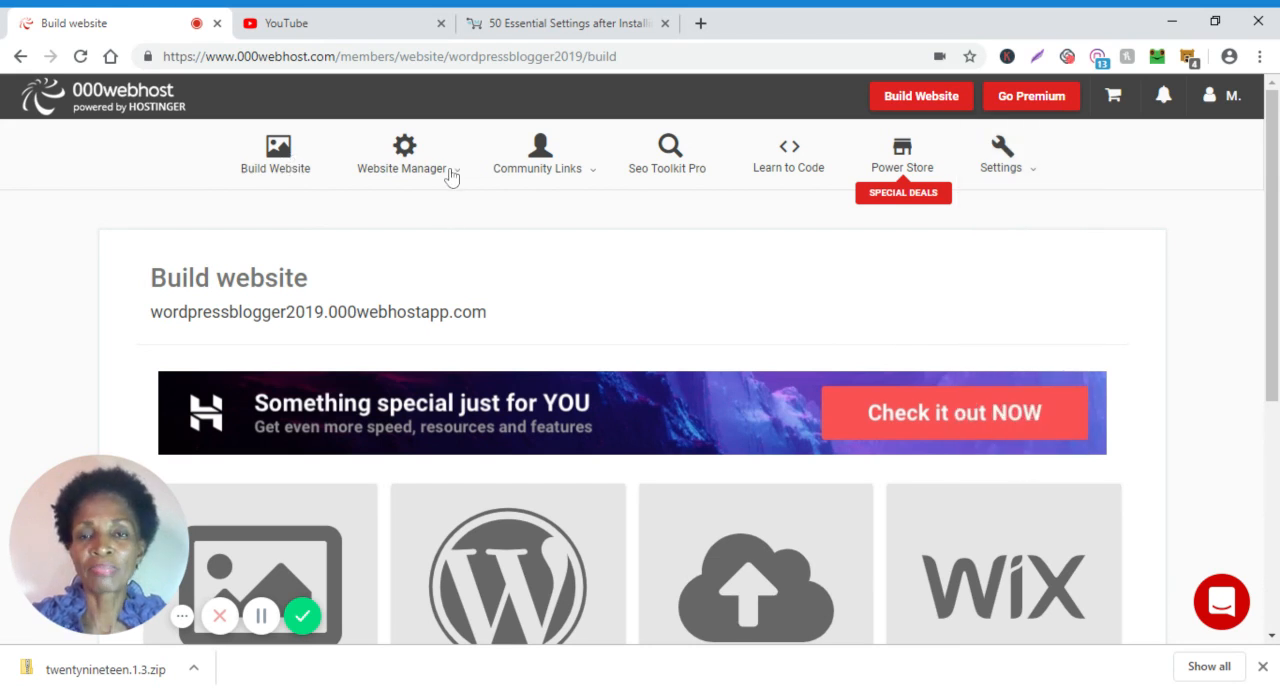
pyautogui.moveTo(450, 176)
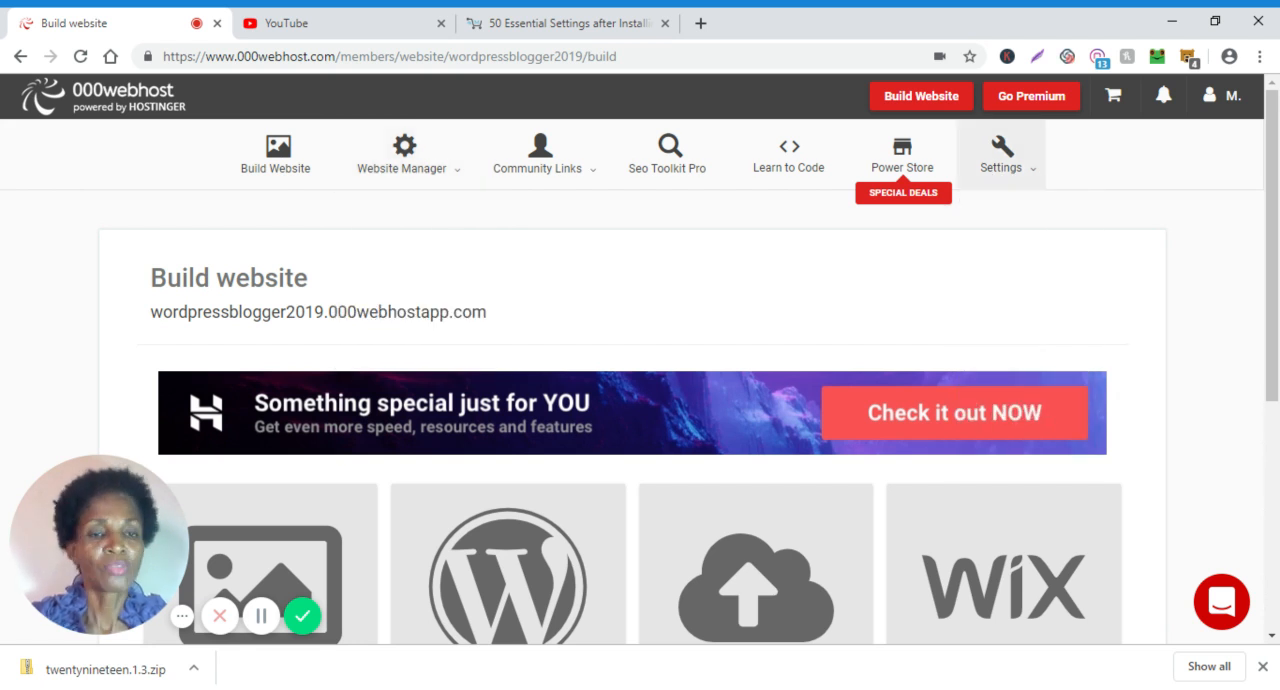
pyautogui.scroll(-1, 1277, 260)
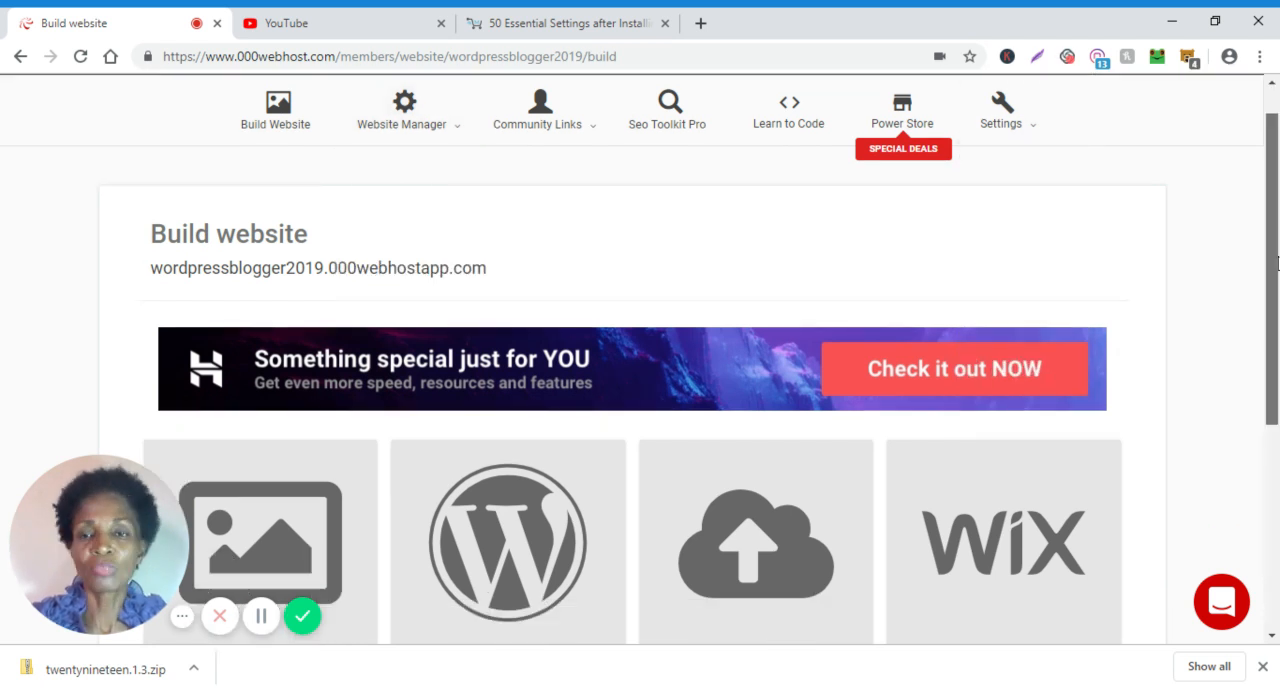
pyautogui.scroll(-1, 1275, 320)
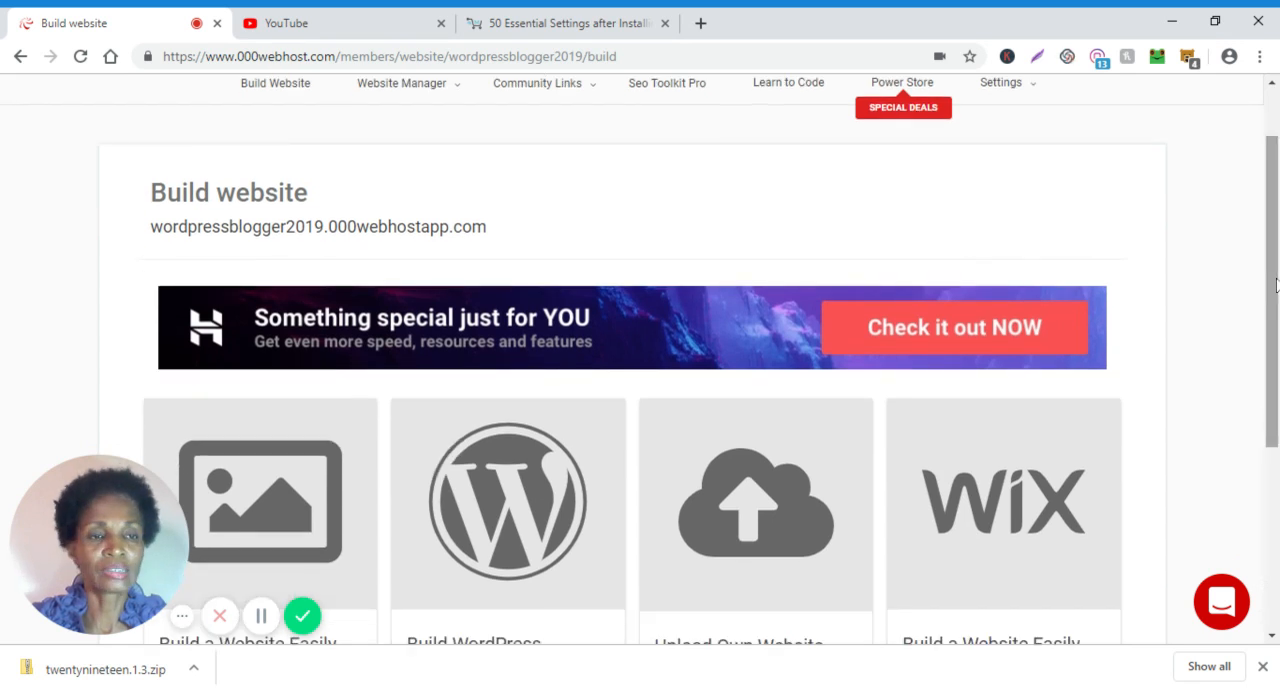
pyautogui.scroll(-1, 1275, 320)
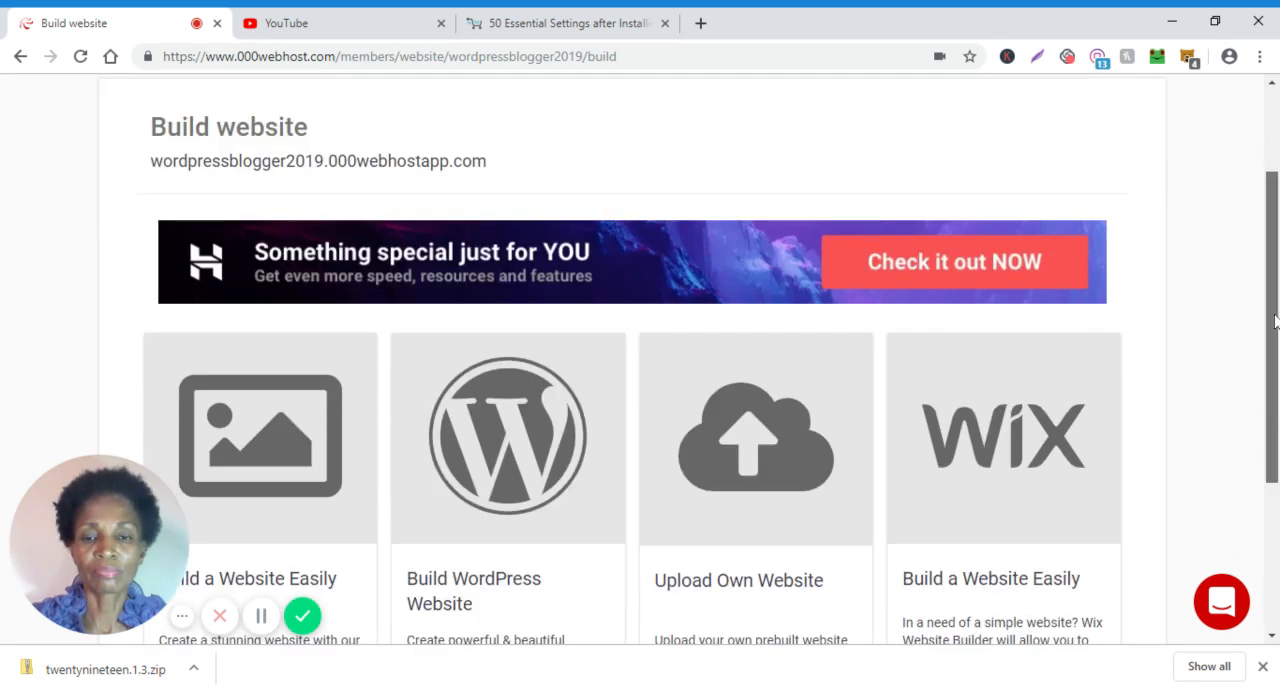
pyautogui.scroll(-1, 1275, 360)
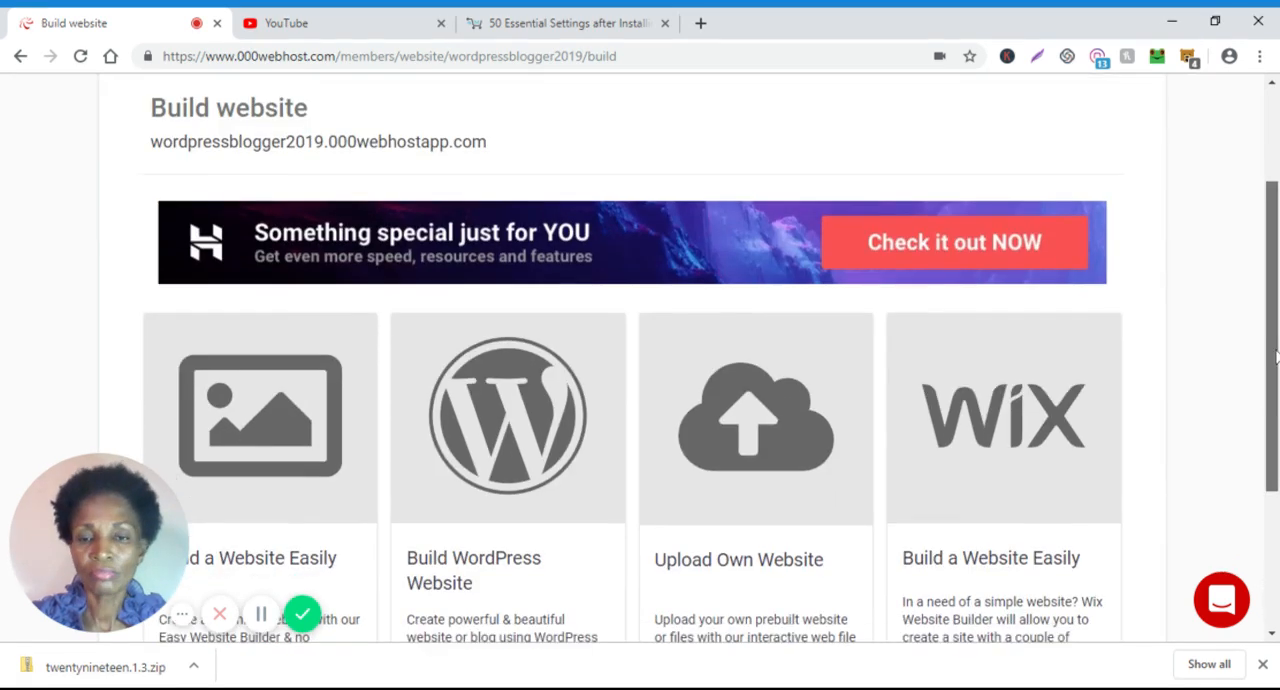
pyautogui.scroll(-1, 1275, 355)
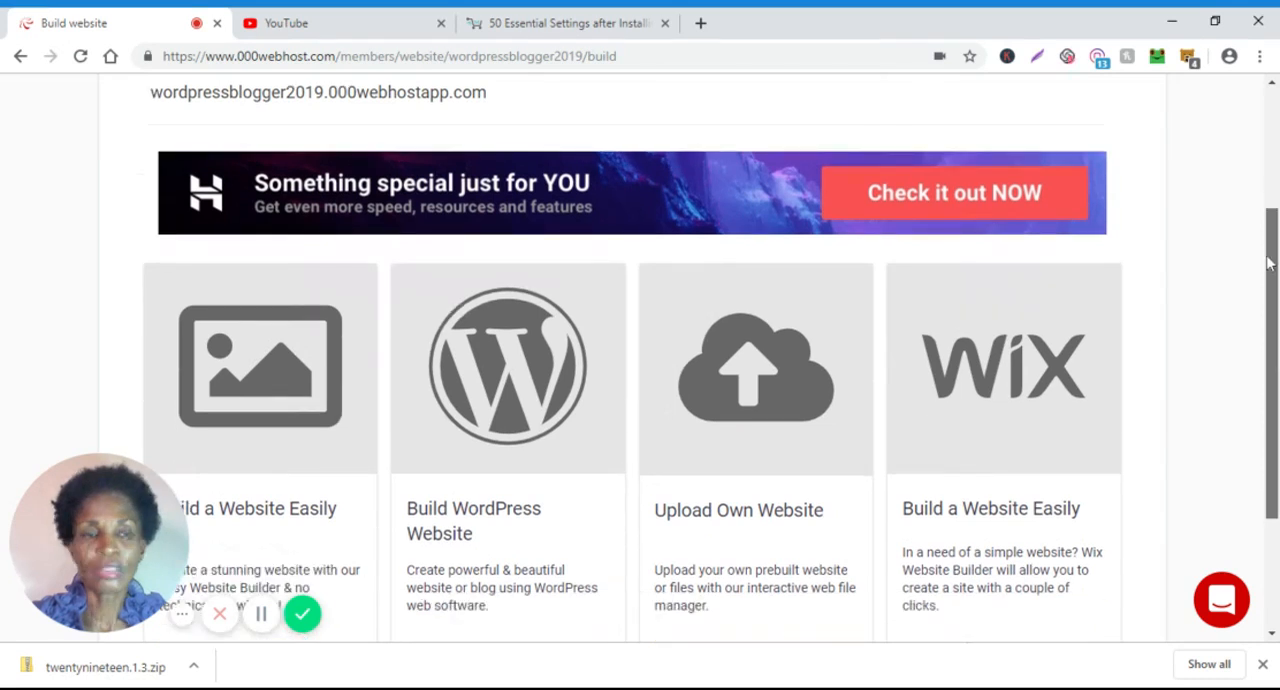
pyautogui.scroll(3, 1268, 262)
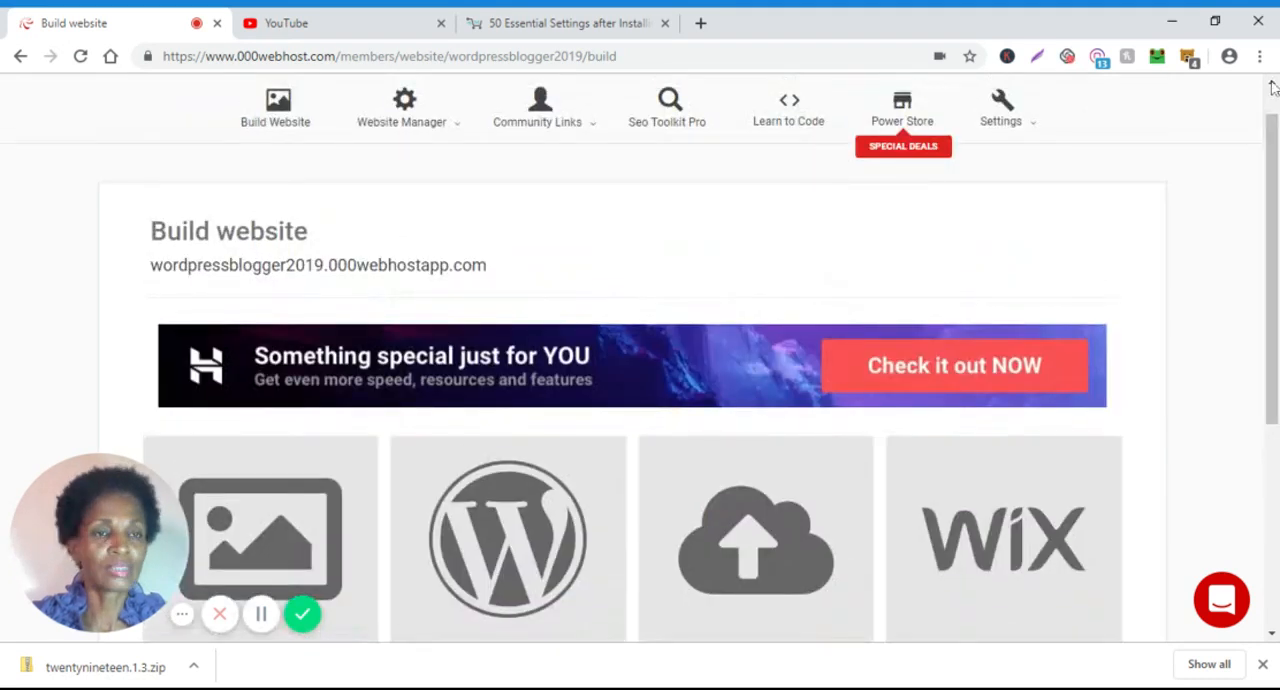
pyautogui.scroll(1, 426, 279)
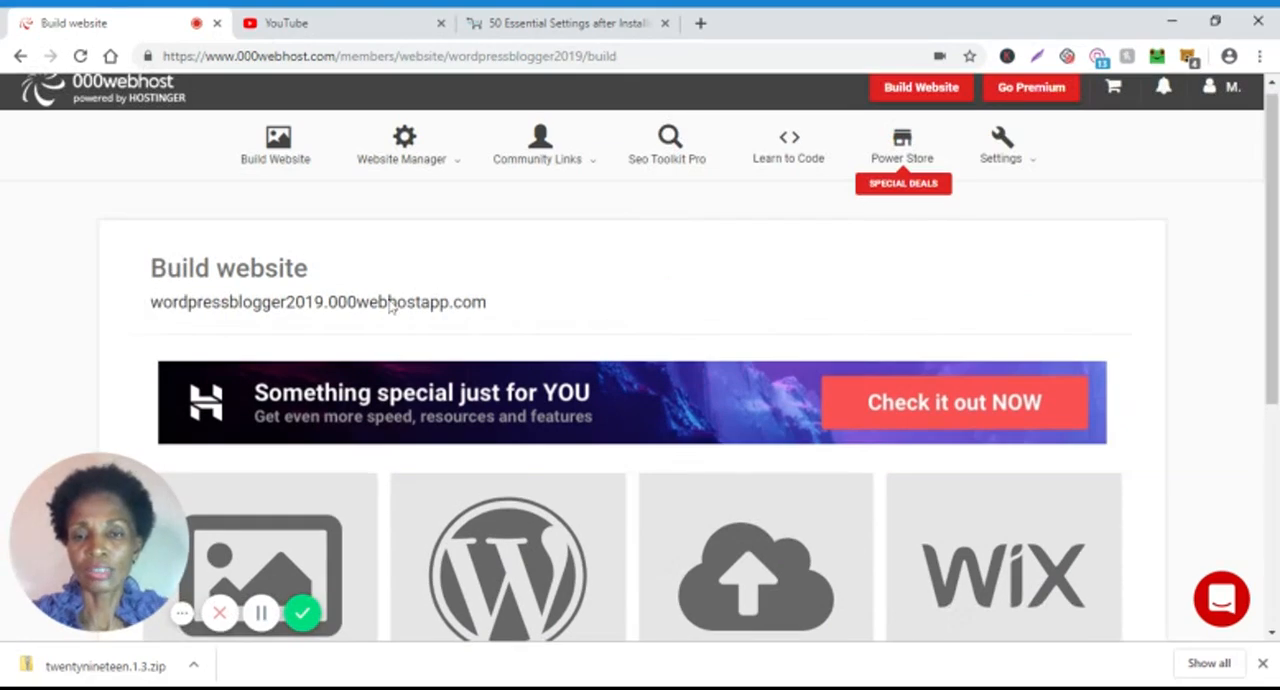
# View the live wordpressblogger2019.000webhostapp.com site in a separate tab and return to the Build website page.
pyautogui.click(390, 303)
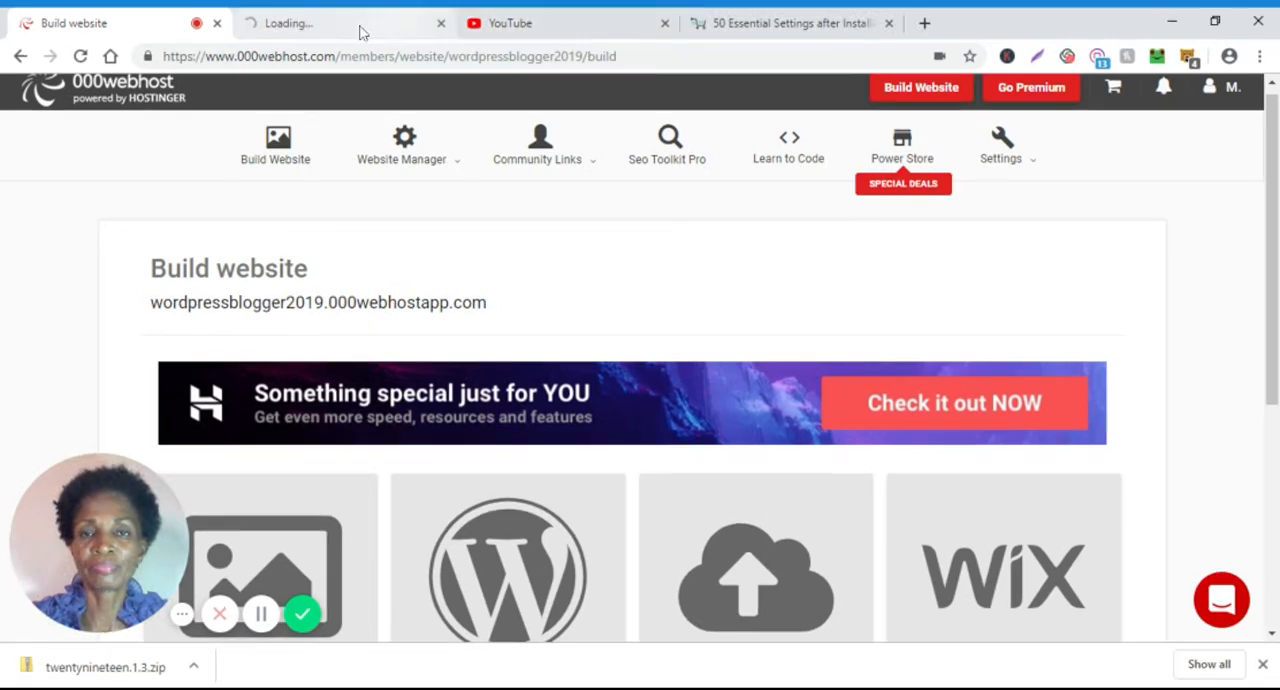
pyautogui.click(362, 33)
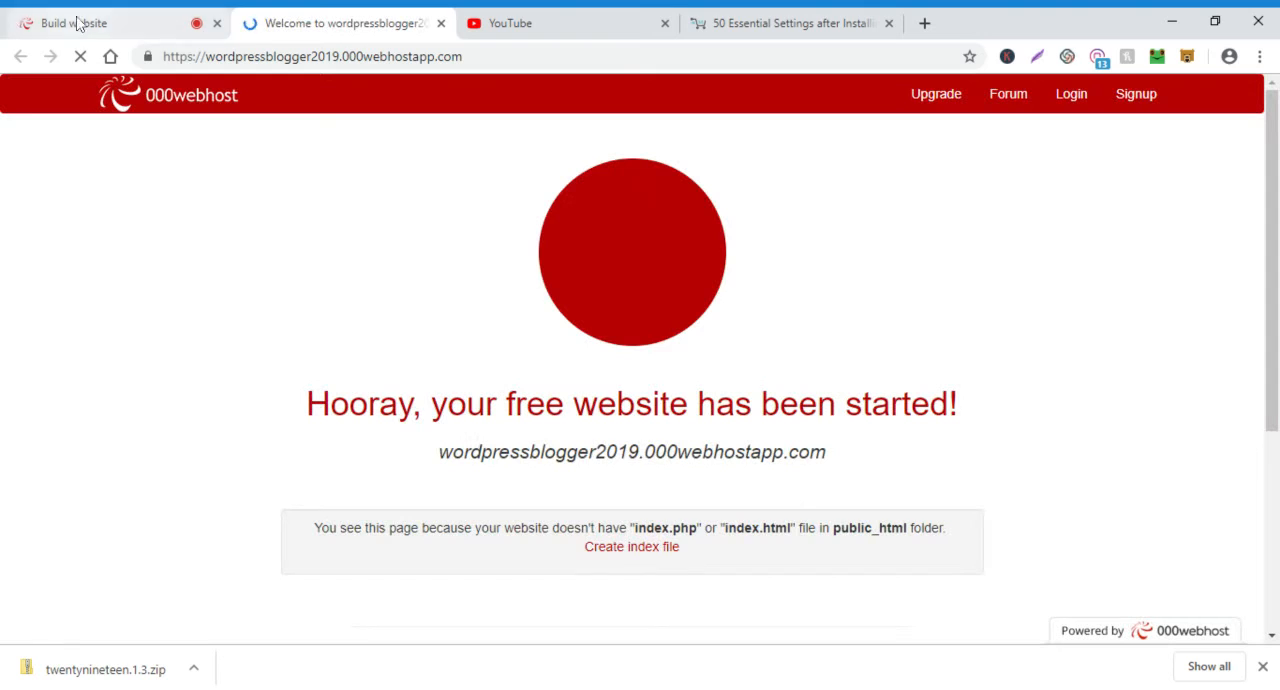
pyautogui.click(78, 23)
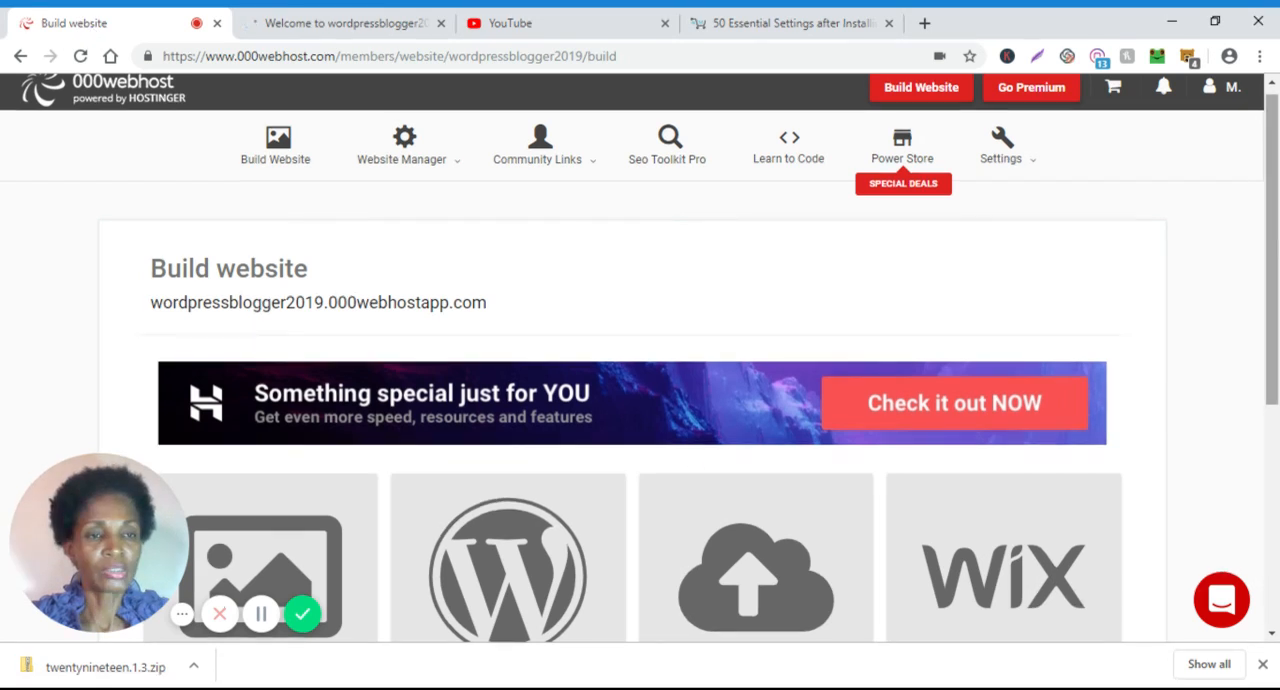
# Start the WordPress installation for the new site from the Build WordPress Website option.
pyautogui.scroll(-2, 640, 400)
pyautogui.scroll(-1, 640, 400)
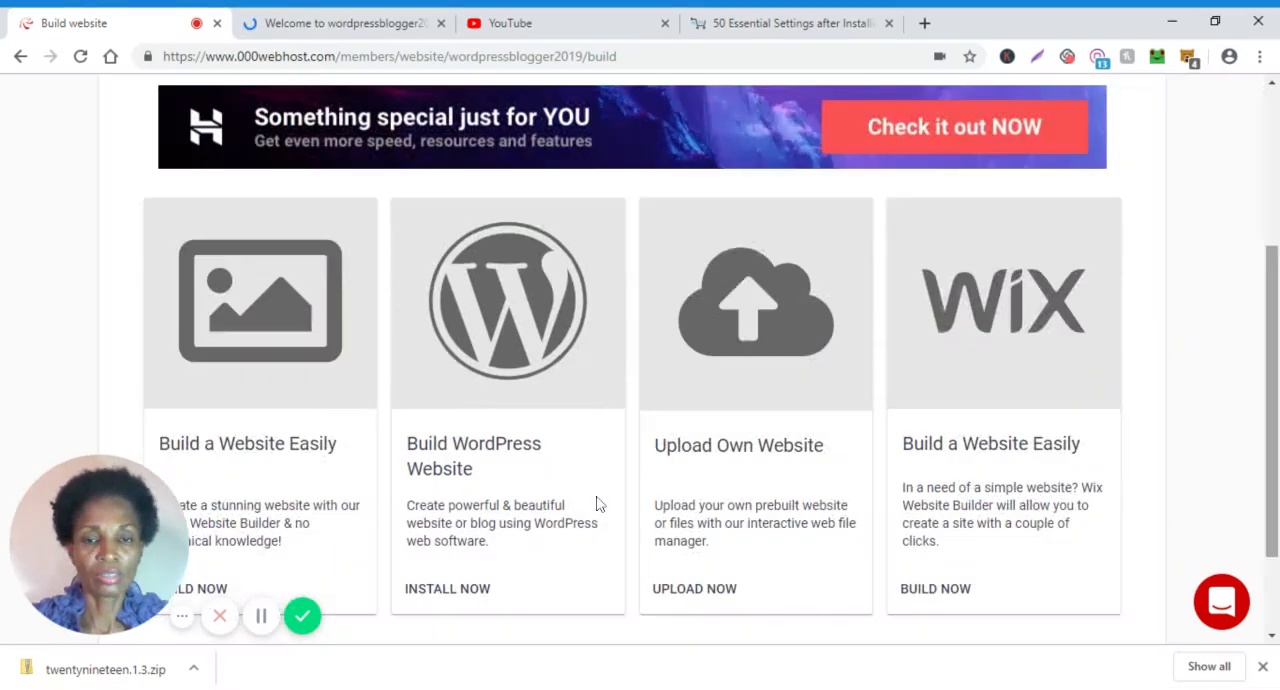
pyautogui.scroll(-1, 597, 503)
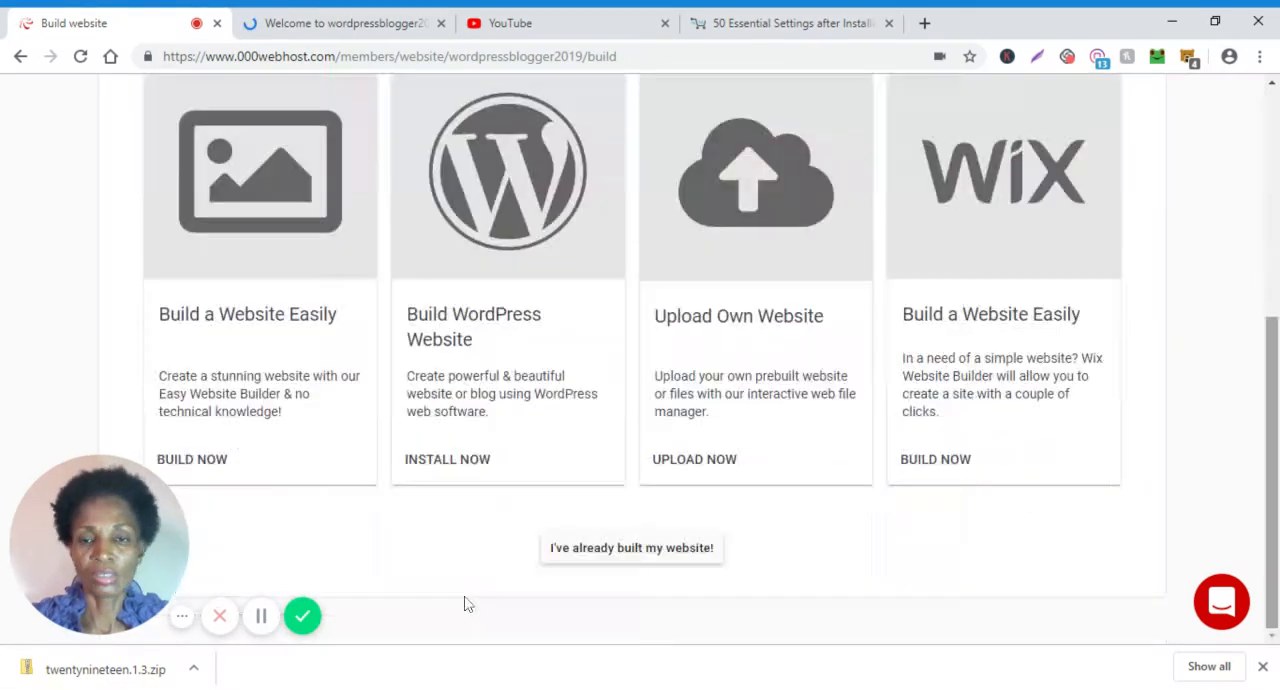
pyautogui.click(451, 462)
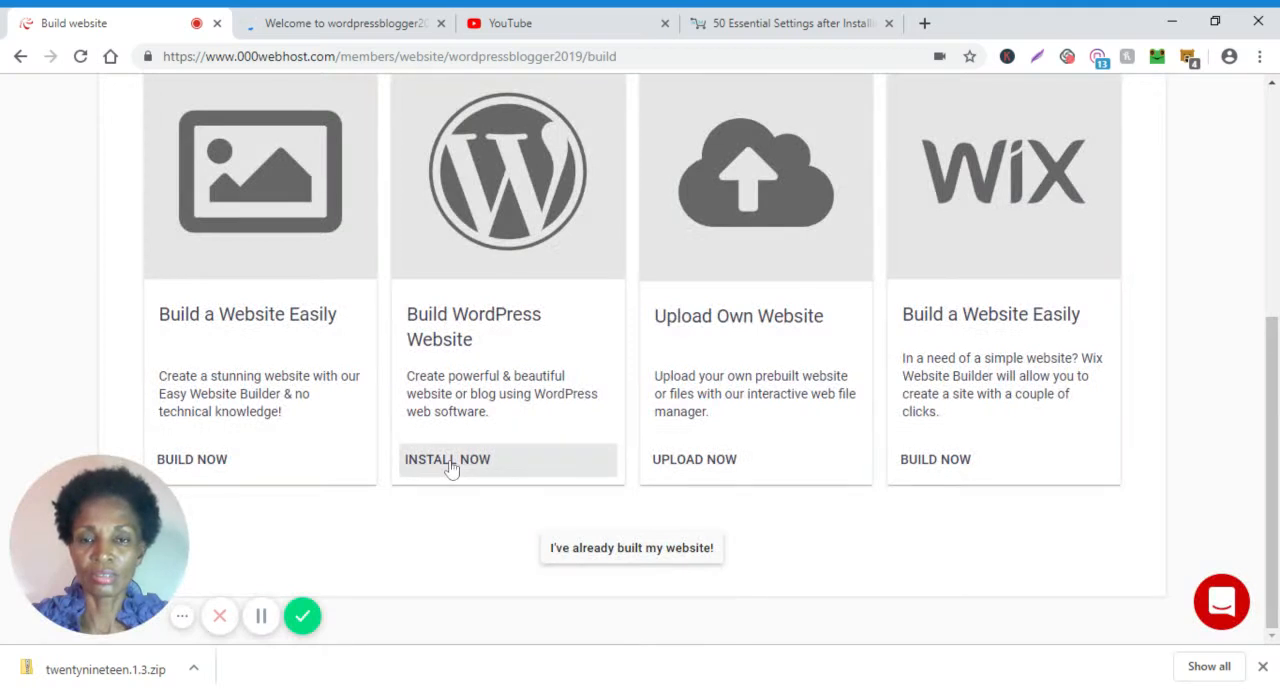
pyautogui.click(452, 469)
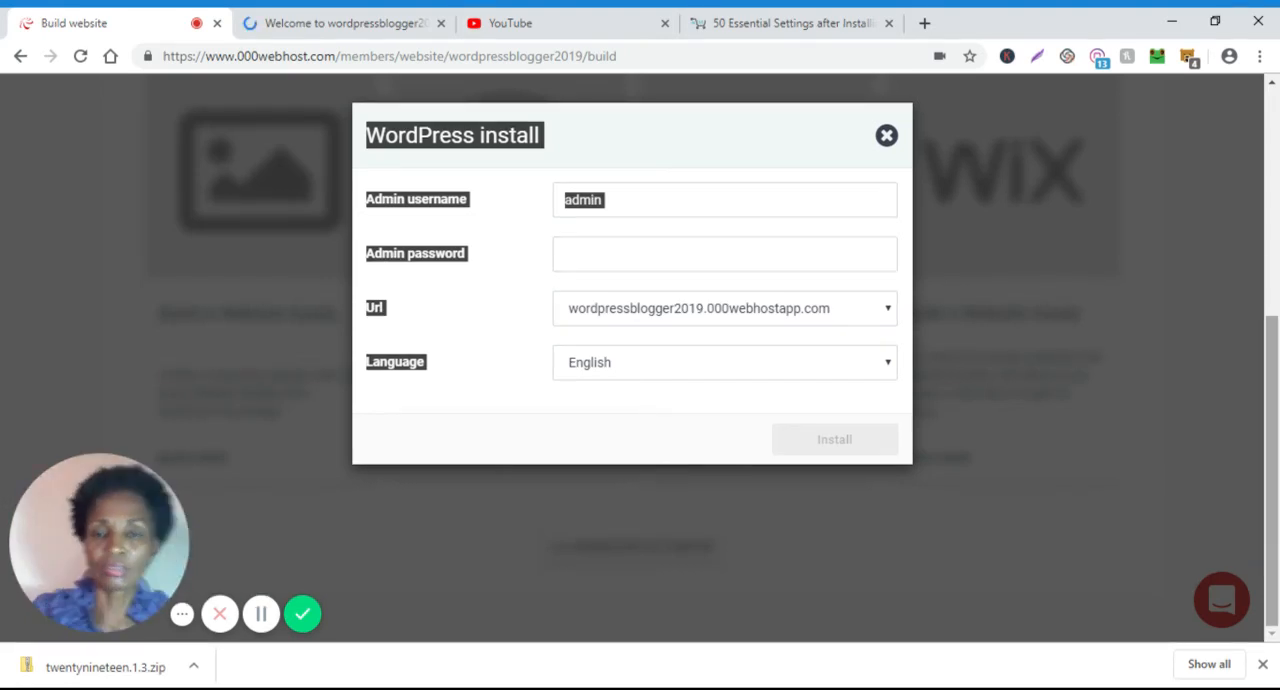
# Set the WordPress admin username to wordpressblogger in place of the default one.
pyautogui.doubleClick(775, 210)
pyautogui.click(775, 210)
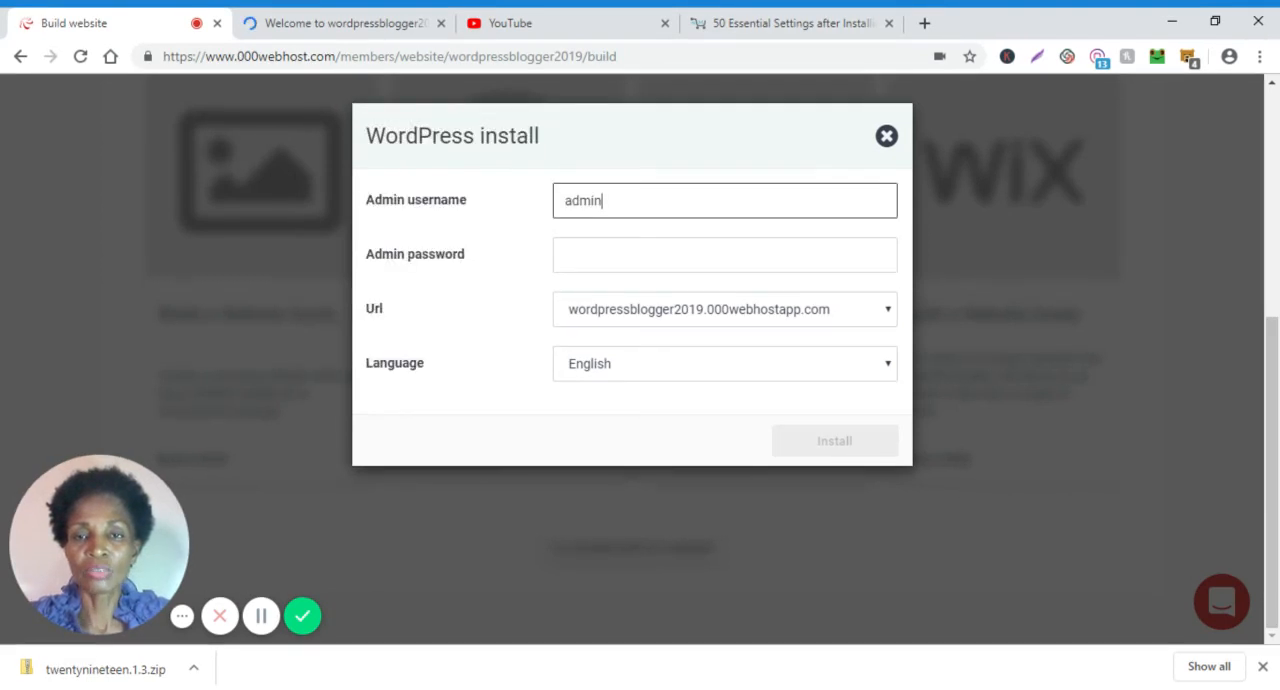
pyautogui.hotkey('ctrl', 'a')
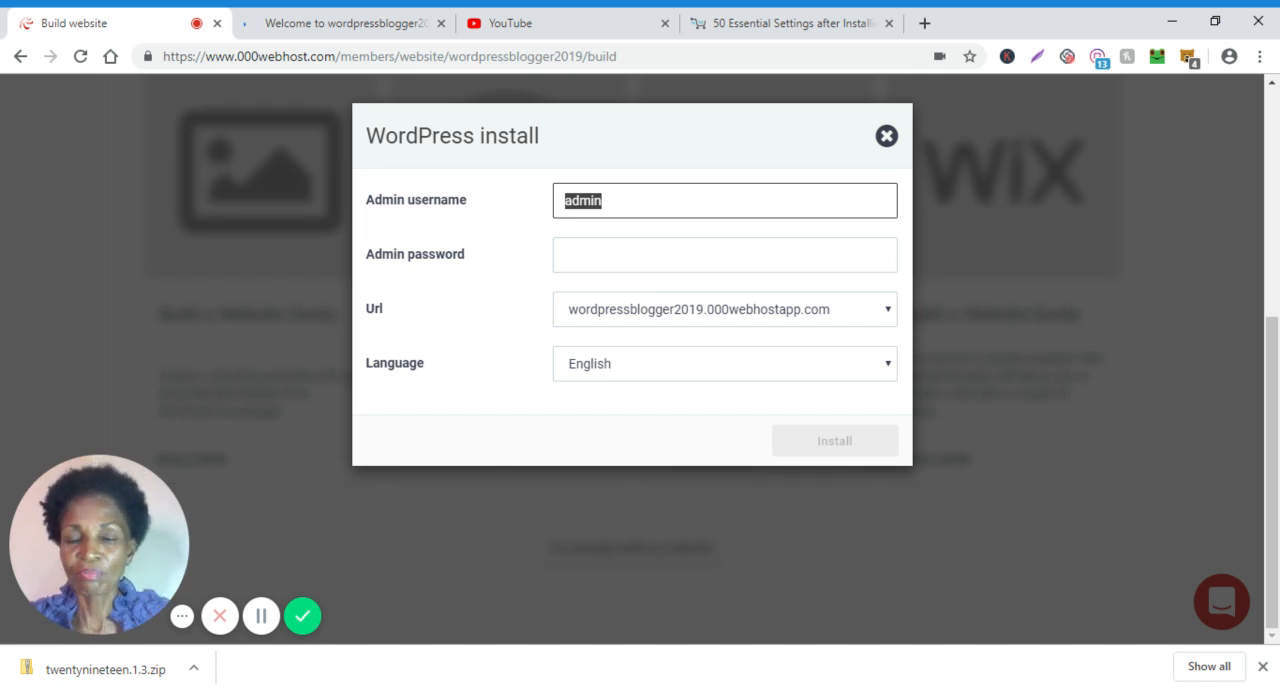
pyautogui.press('BackSpace')
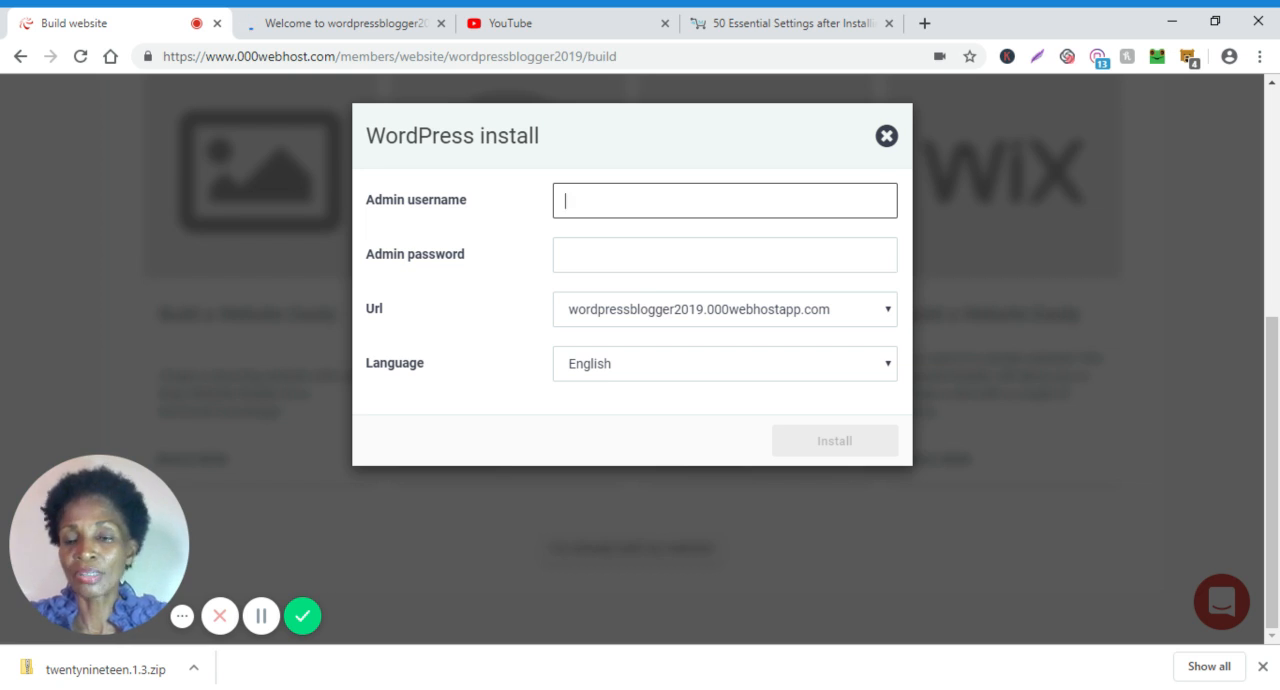
pyautogui.write('s')
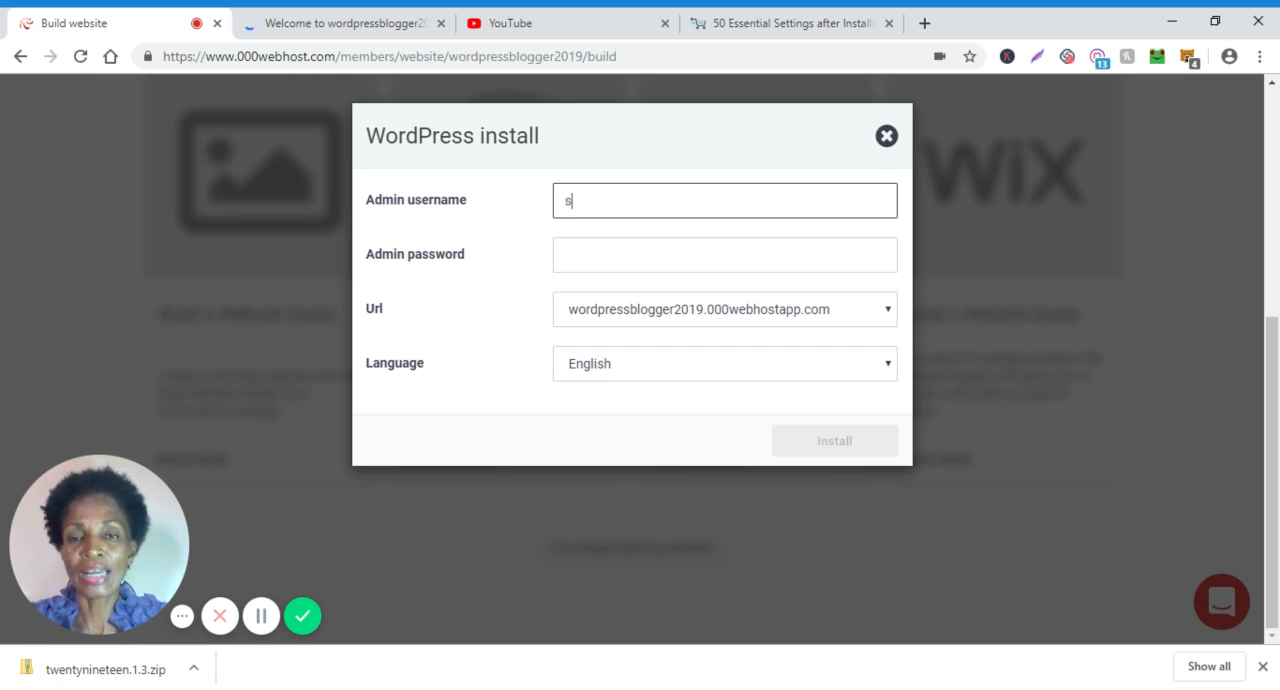
pyautogui.press('BackSpace')
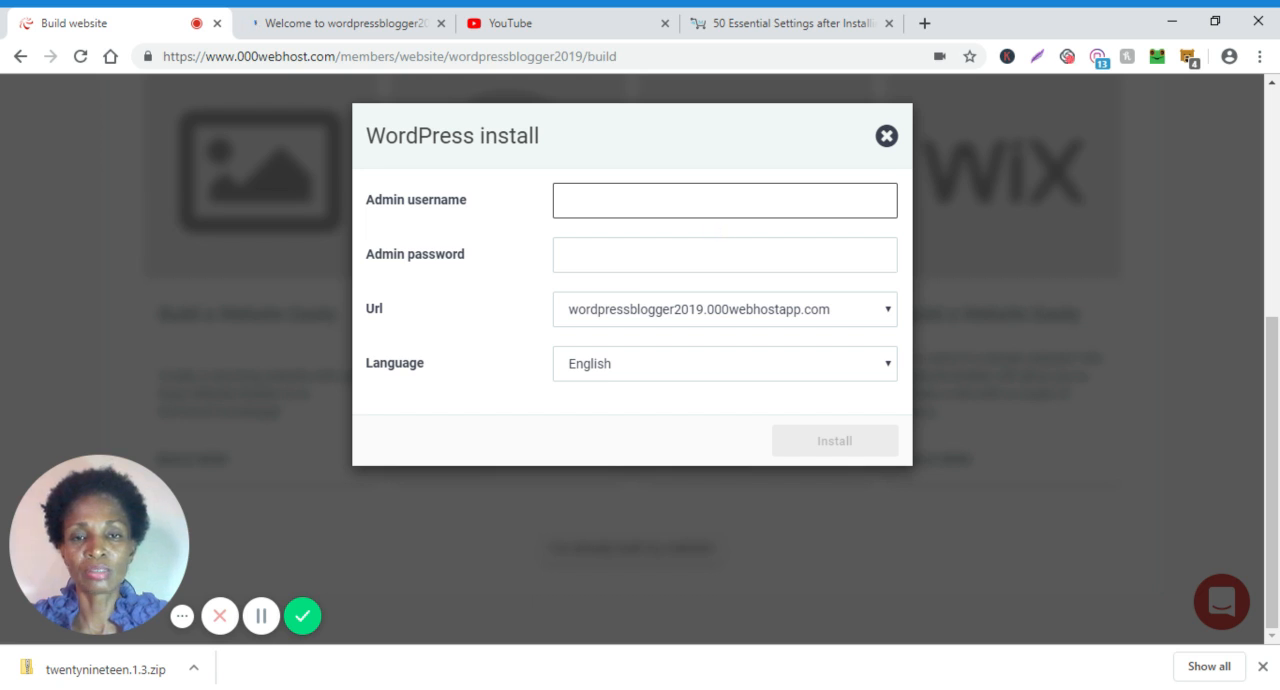
pyautogui.write('w')
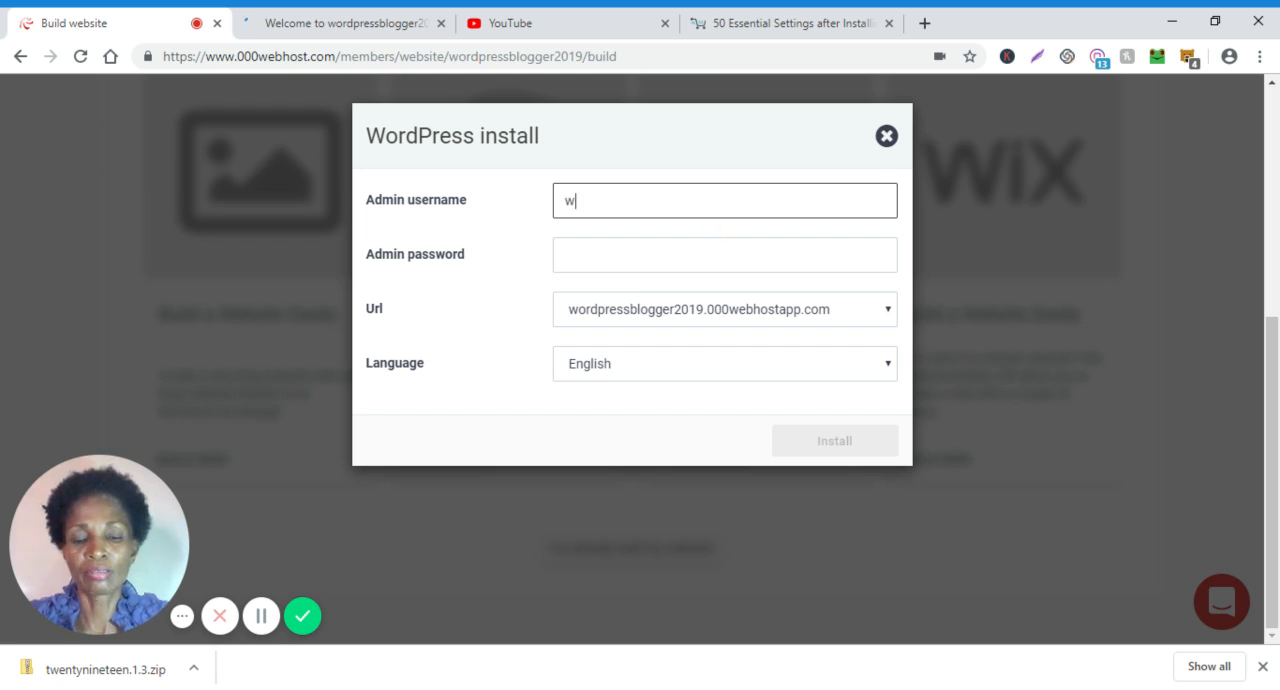
pyautogui.write('ordpress')
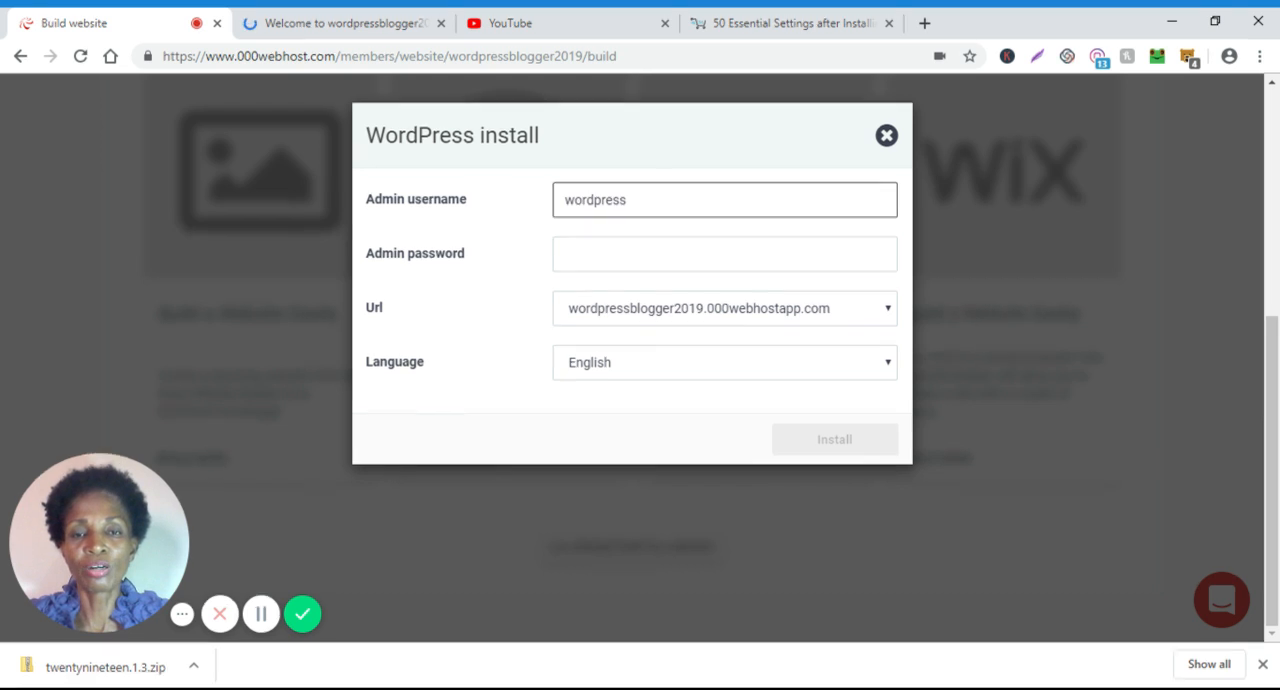
pyautogui.write('blogger')
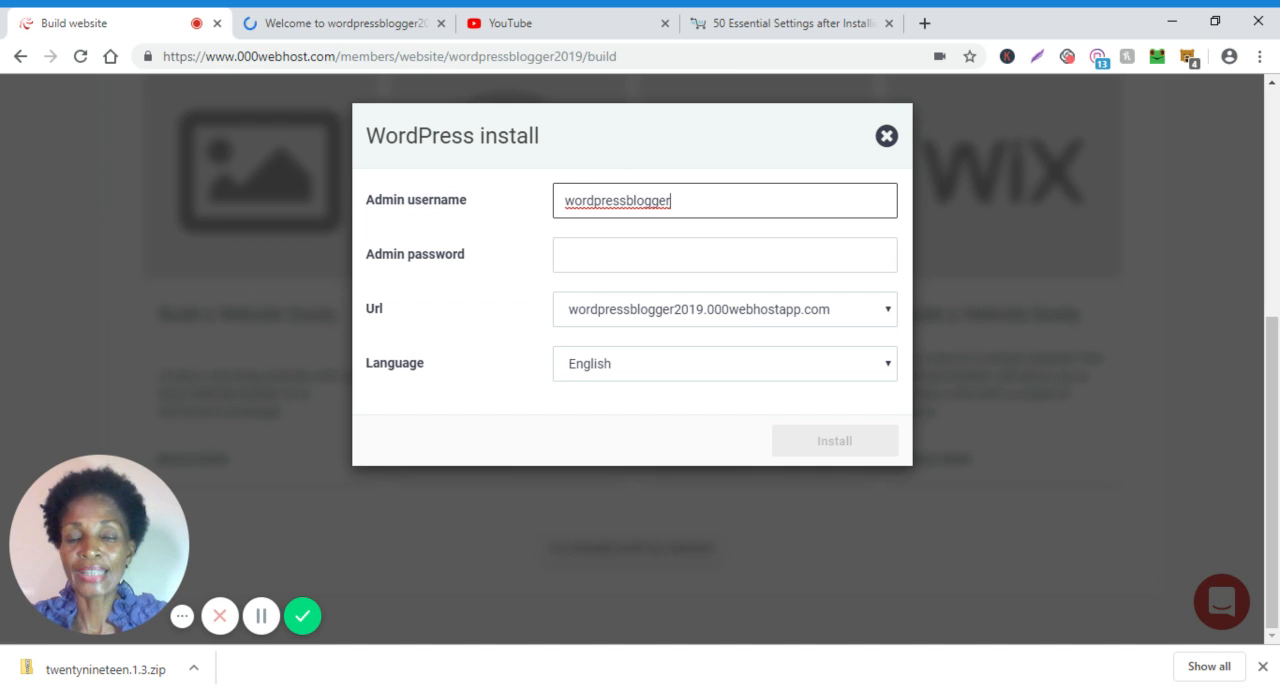
# Enter an admin password for the WordPress installation.
pyautogui.click(725, 268)
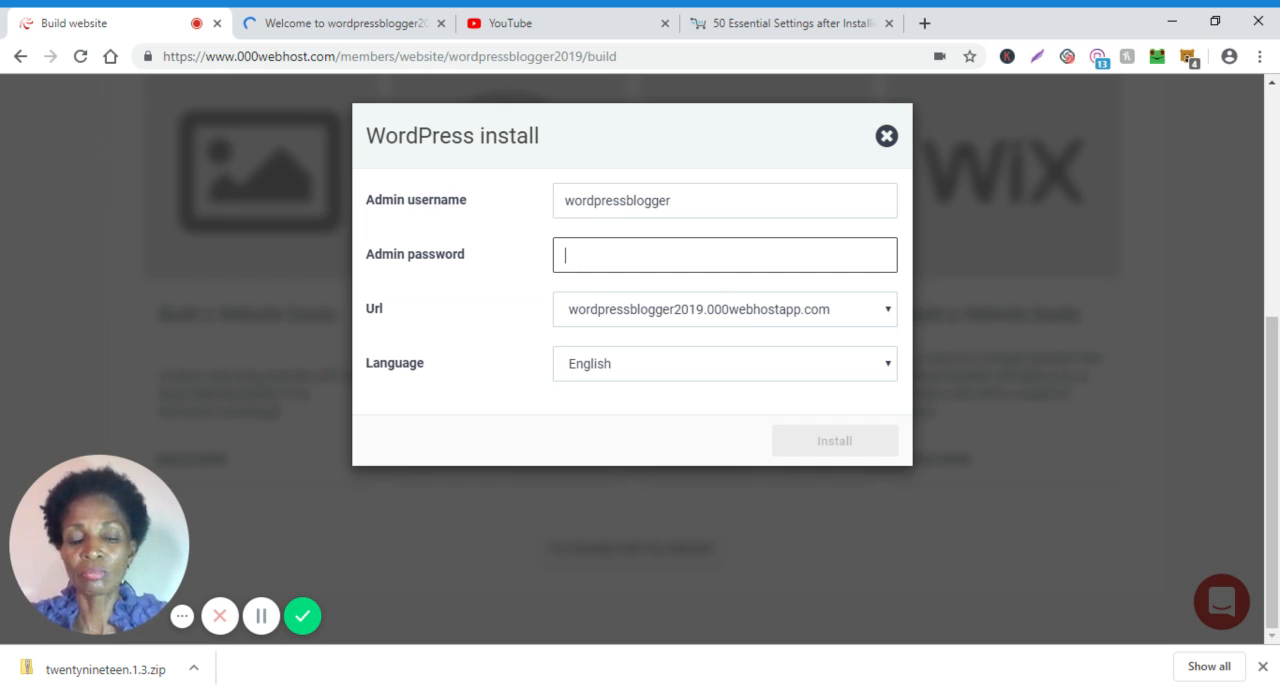
pyautogui.write('w')
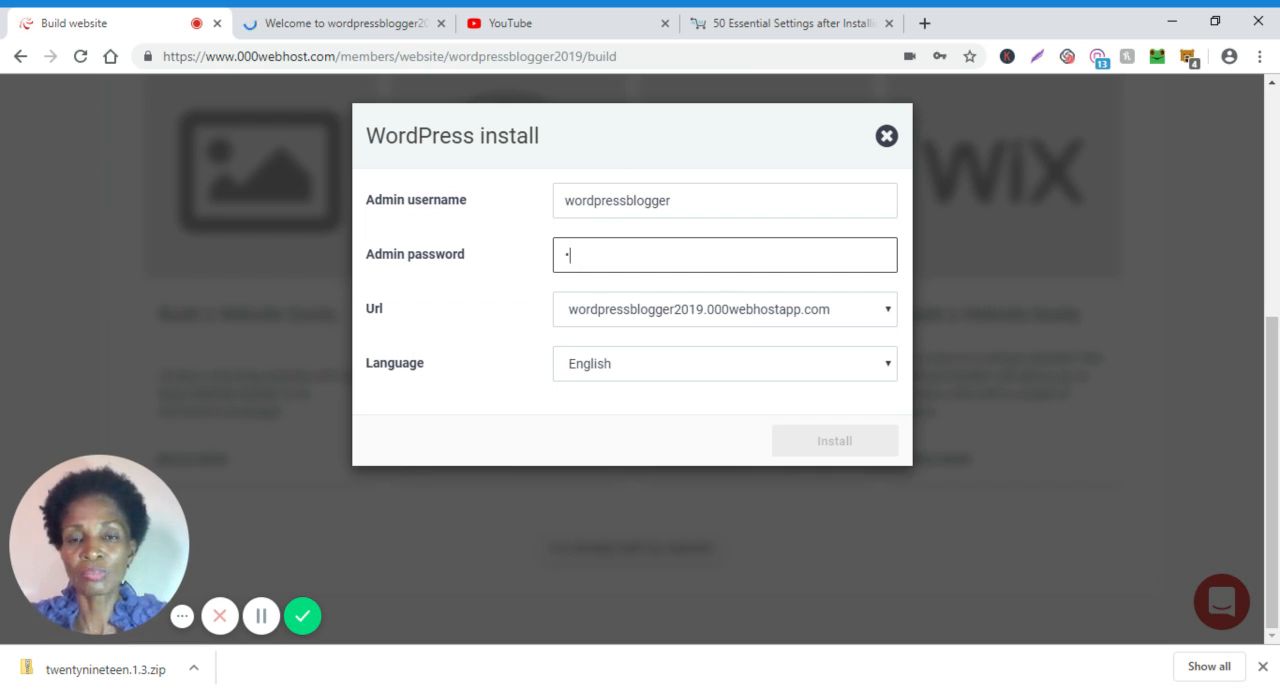
pyautogui.write('ord')
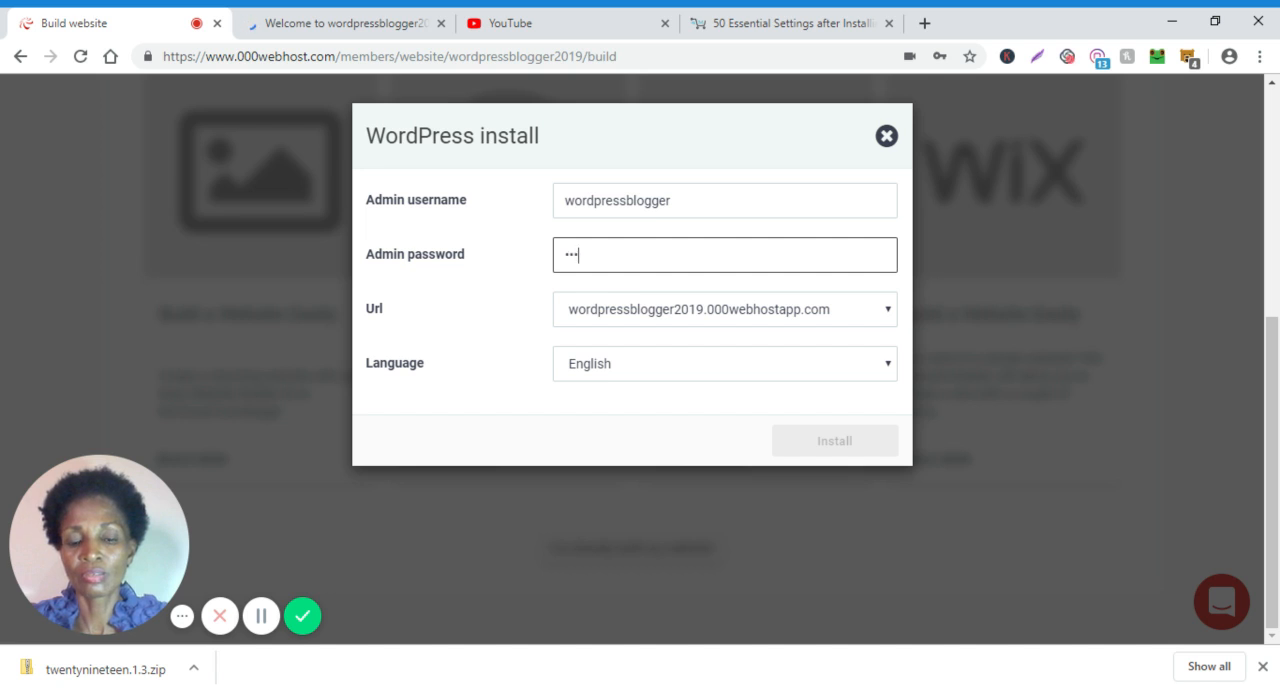
pyautogui.write('pre')
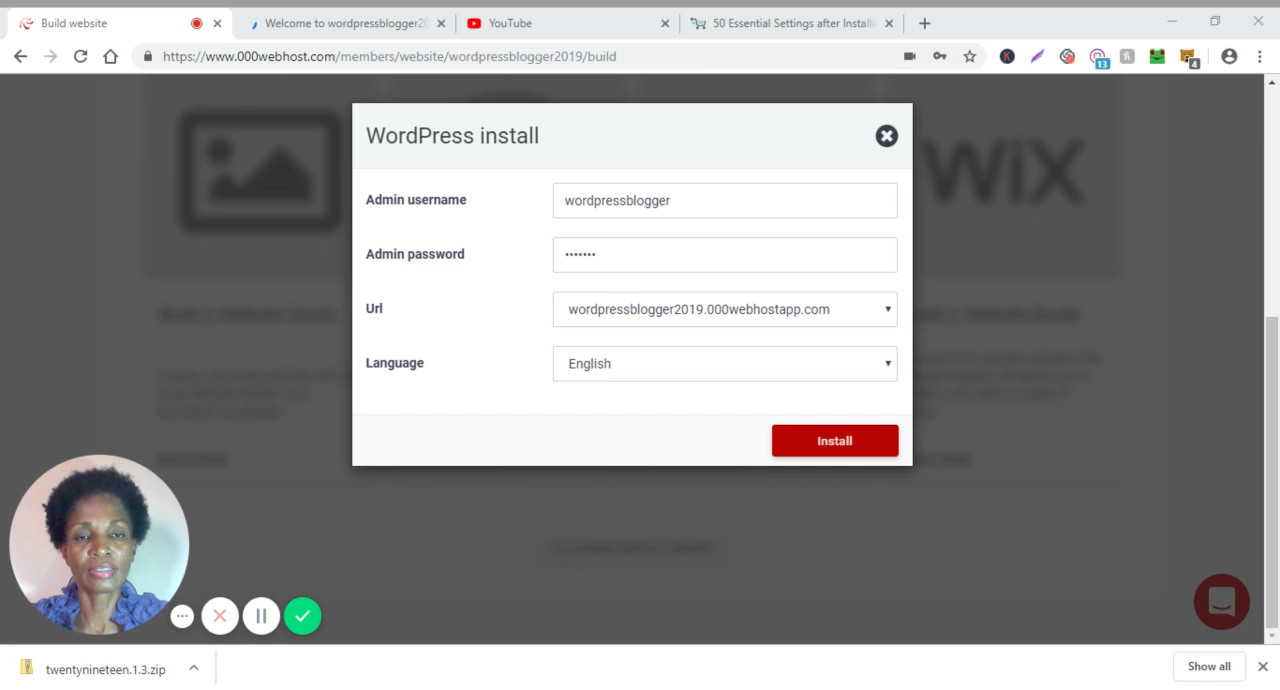
# Replace the WordPress admin password with a different one and start the installation.
pyautogui.doubleClick(581, 255)
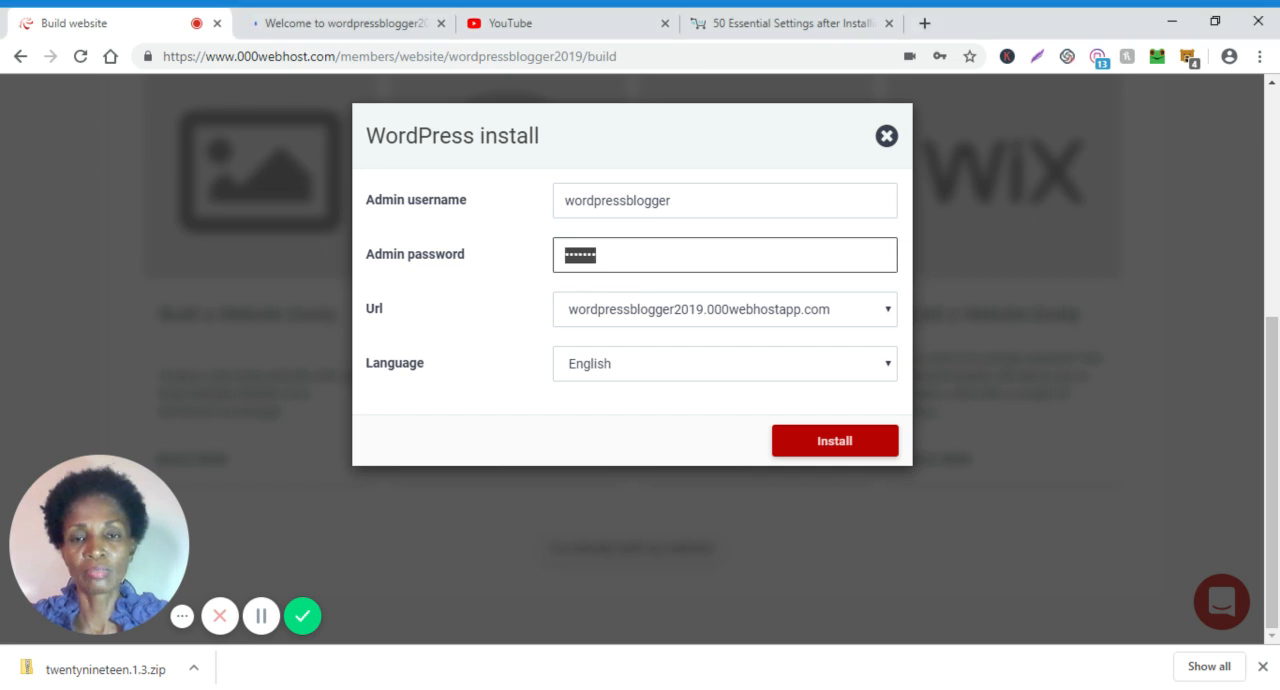
pyautogui.press('BackSpace')
pyautogui.write('••••')
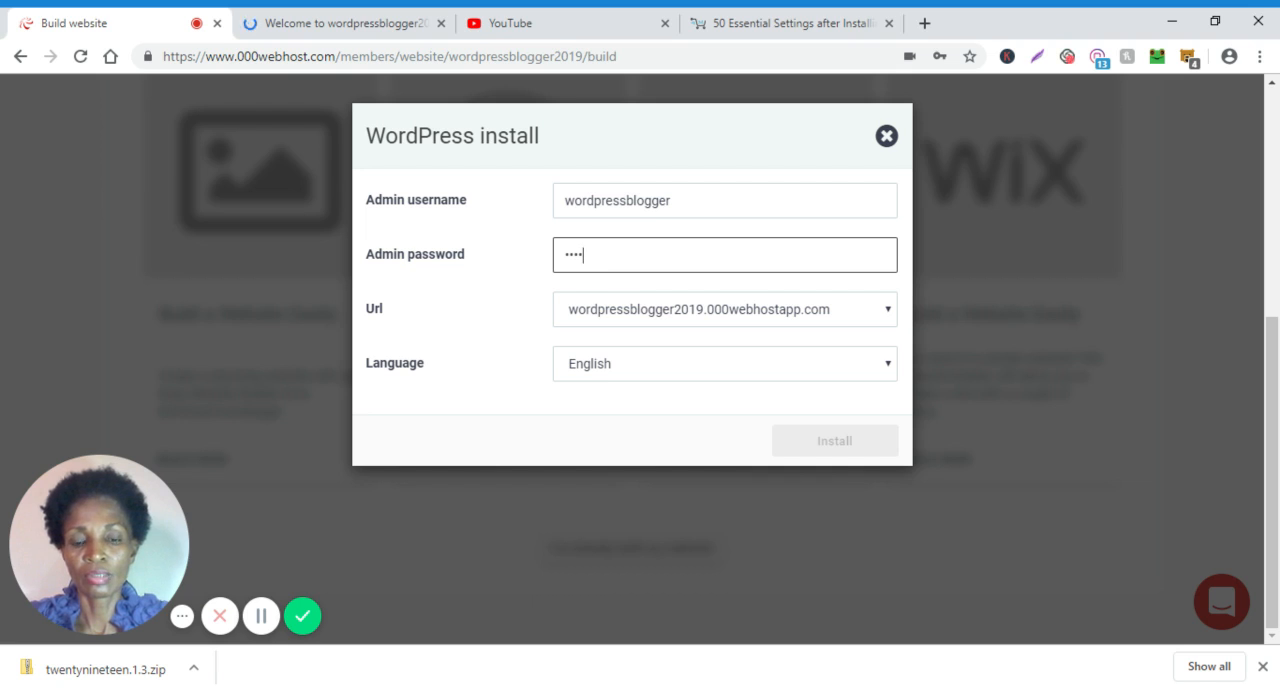
pyautogui.write('•')
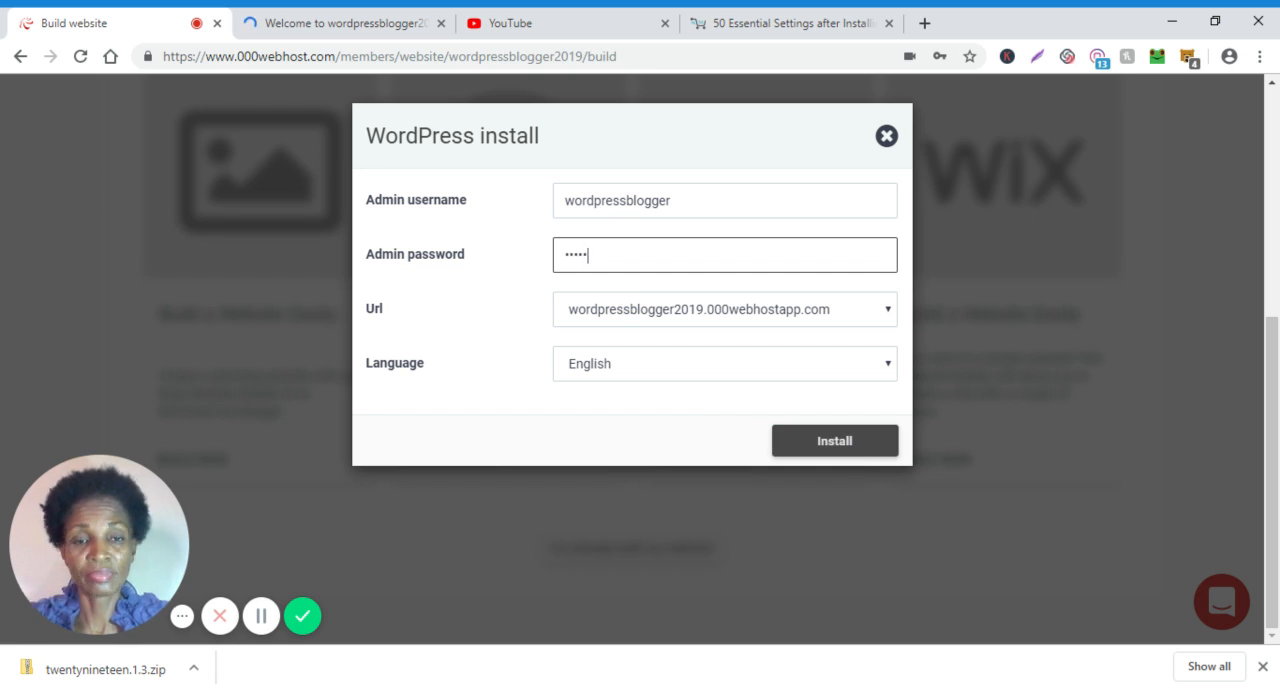
pyautogui.click(846, 446)
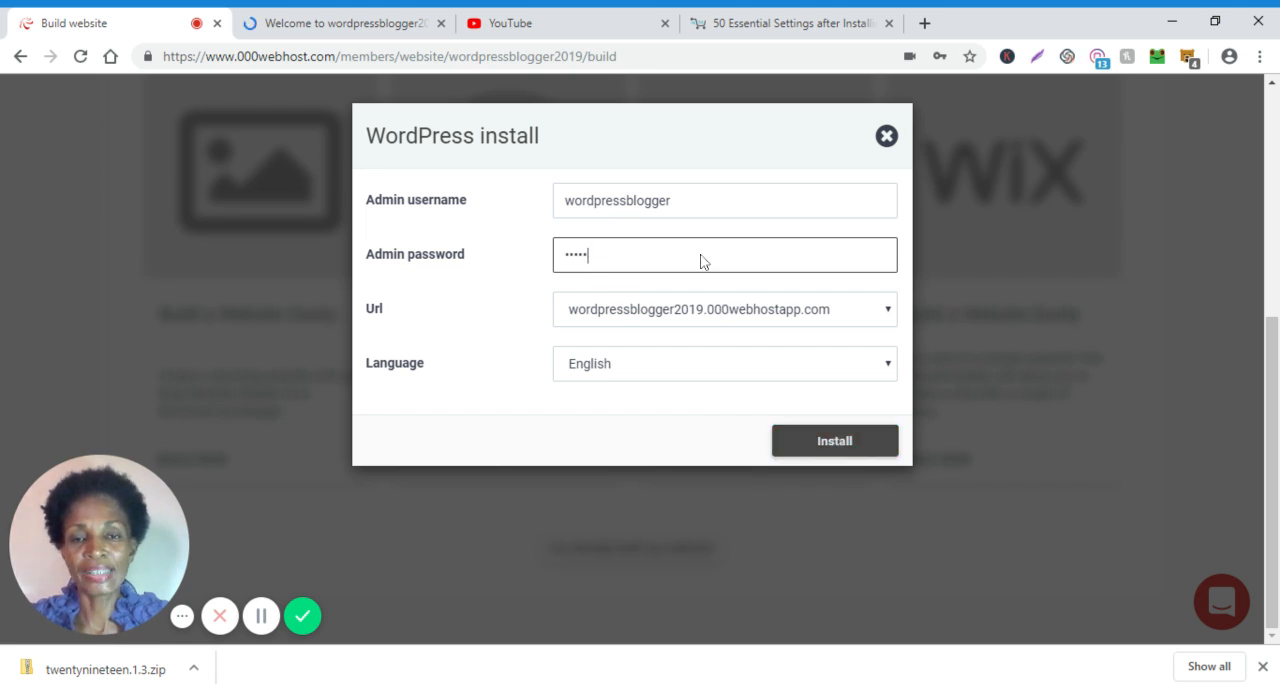
pyautogui.click(842, 453)
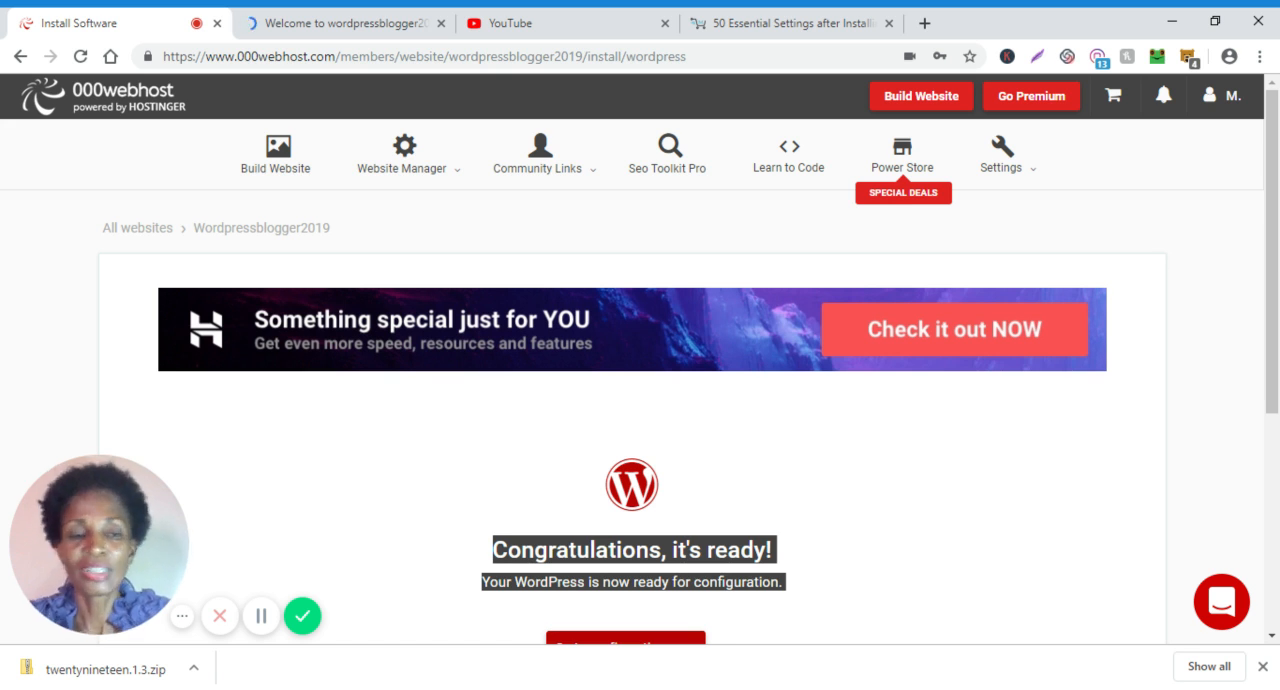
# Examine the WordPress installation result page and the follow-up options it offers.
pyautogui.click(1104, 452)
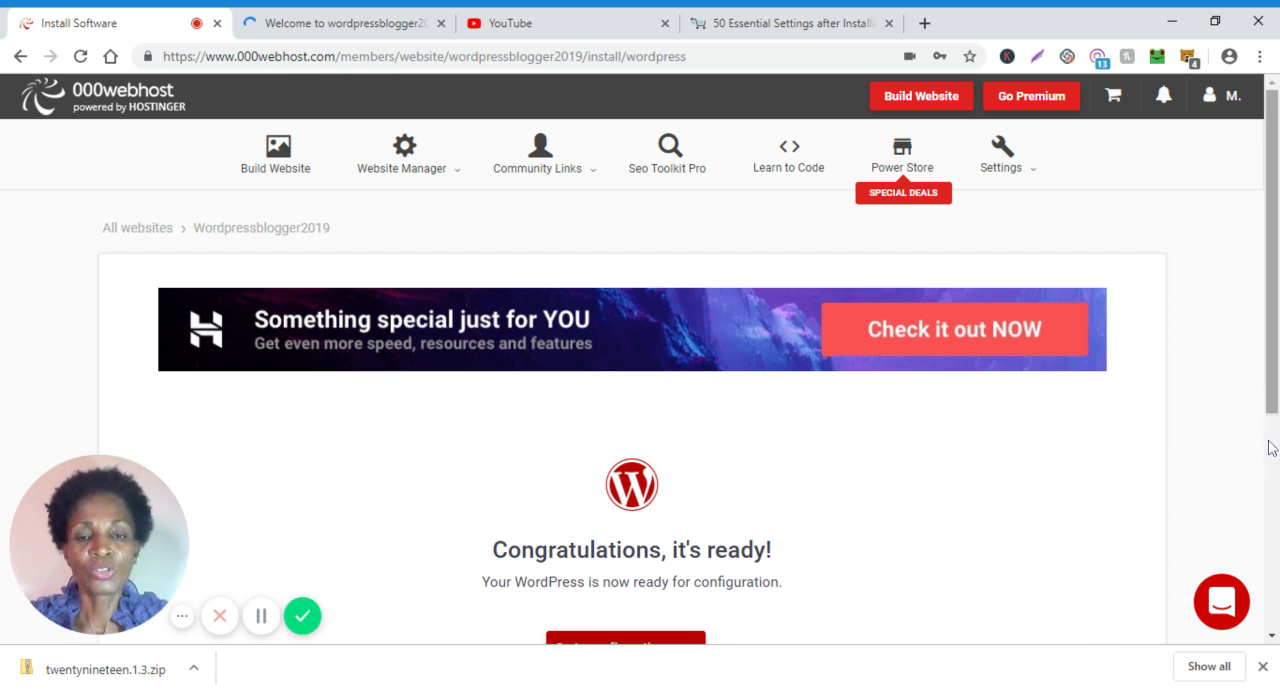
pyautogui.scroll(-1, 1271, 447)
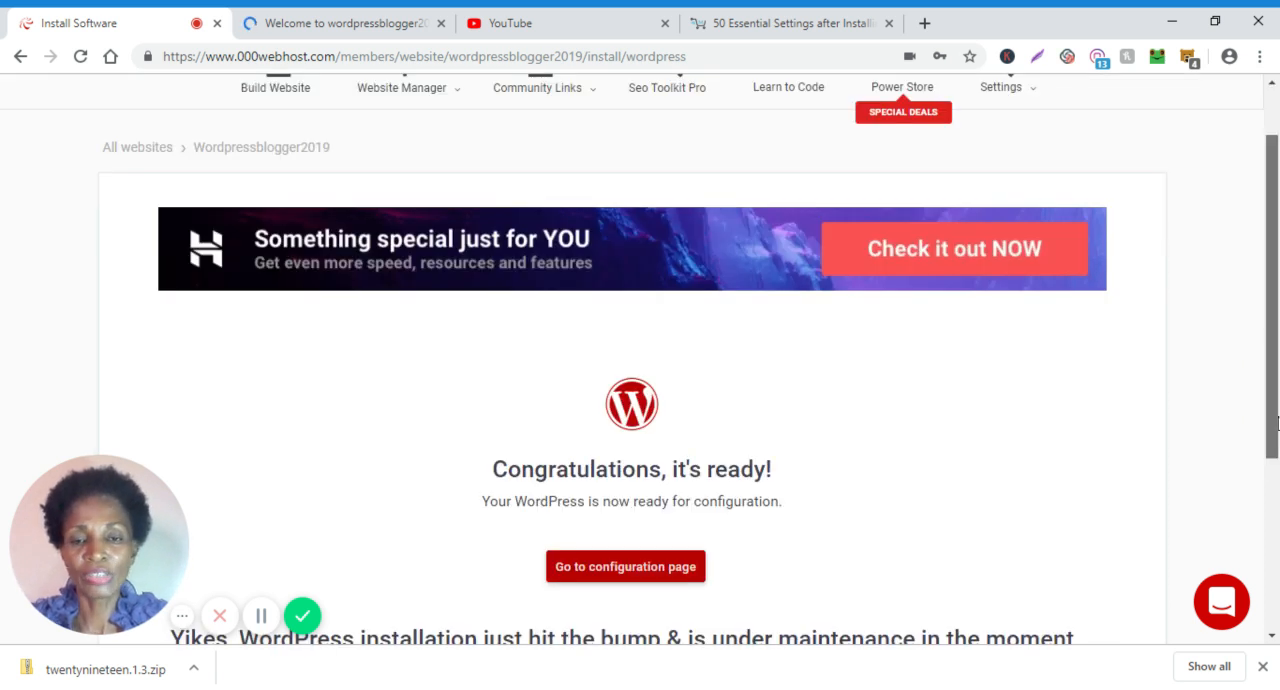
pyautogui.scroll(-1, 1275, 430)
pyautogui.scroll(-1, 1275, 440)
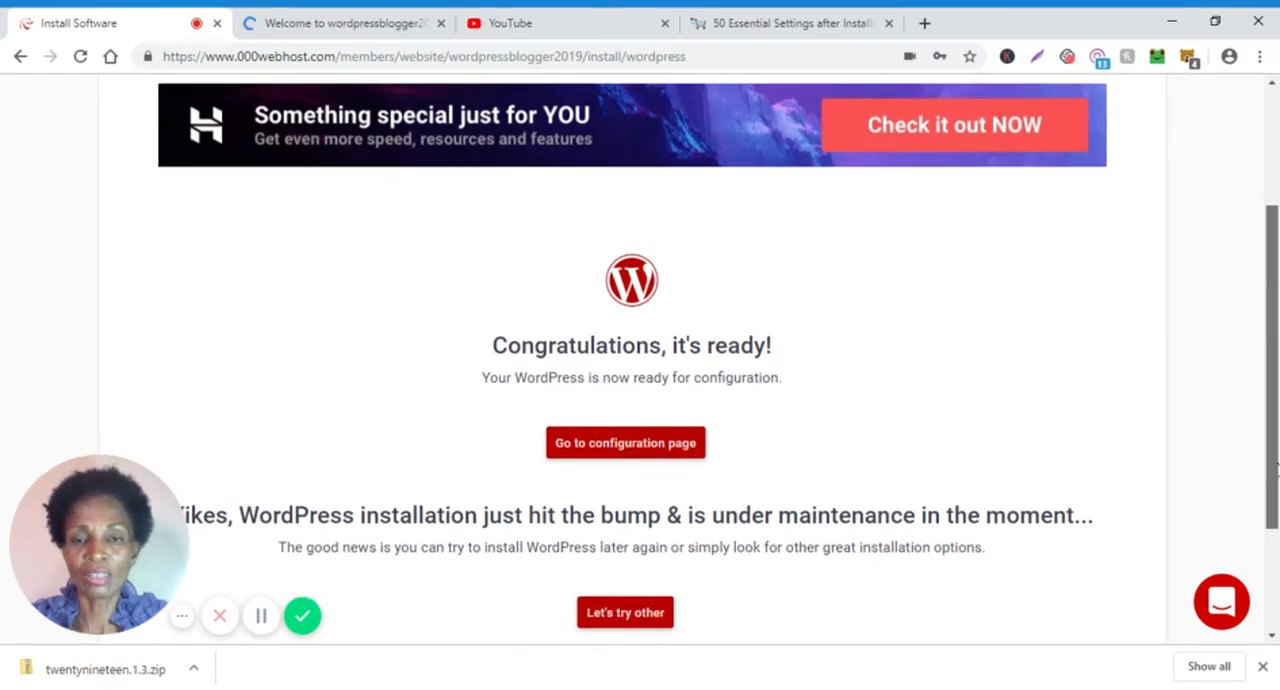
pyautogui.scroll(-1, 1275, 443)
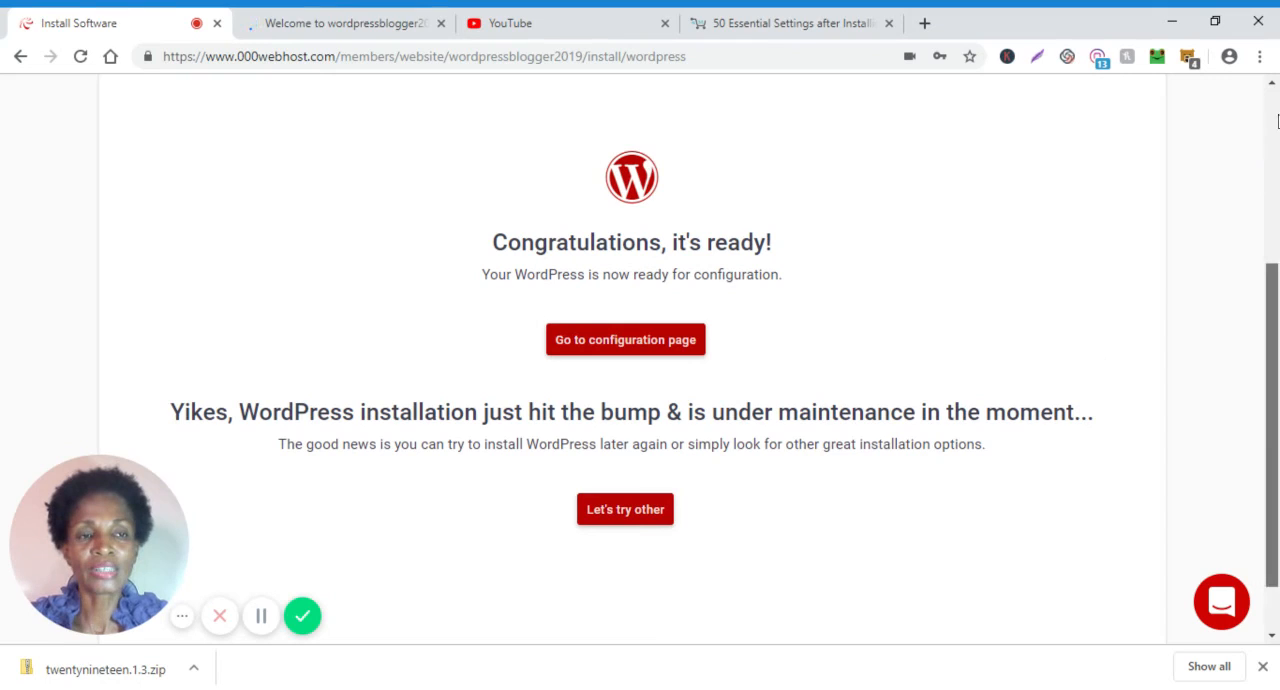
pyautogui.scroll(3, 1277, 120)
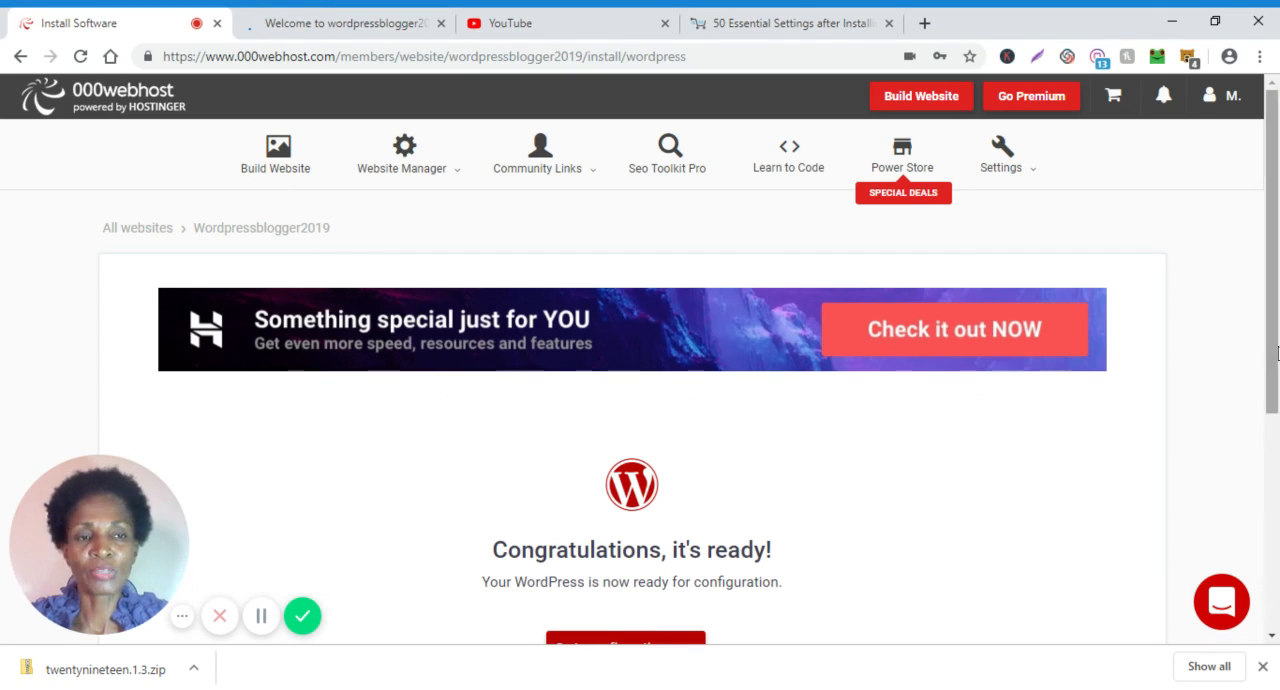
pyautogui.scroll(-2, 1277, 360)
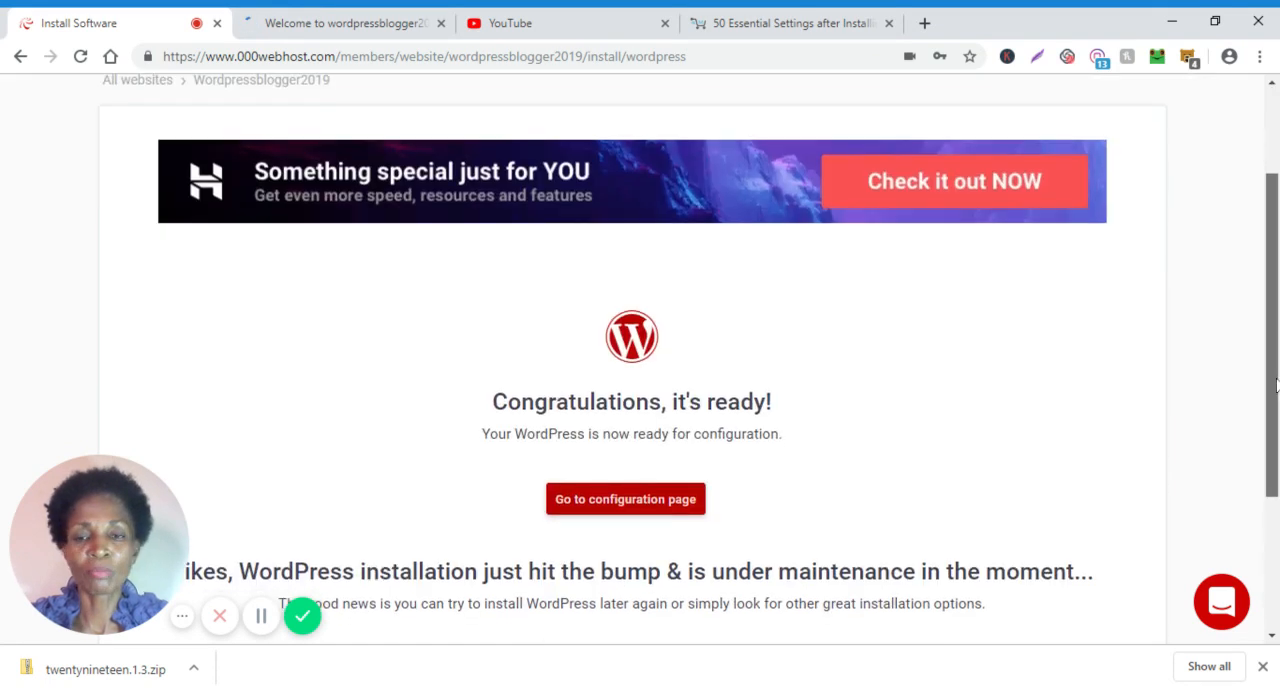
pyautogui.scroll(-1, 1277, 385)
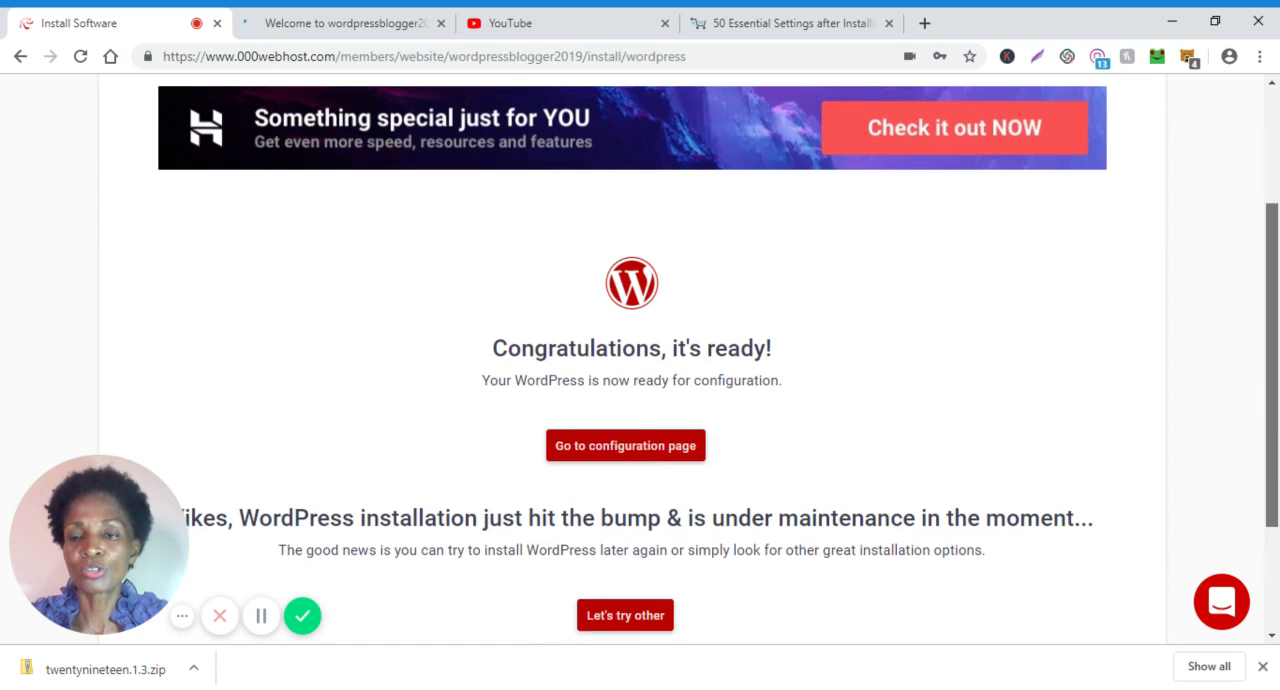
pyautogui.scroll(-1, 1277, 385)
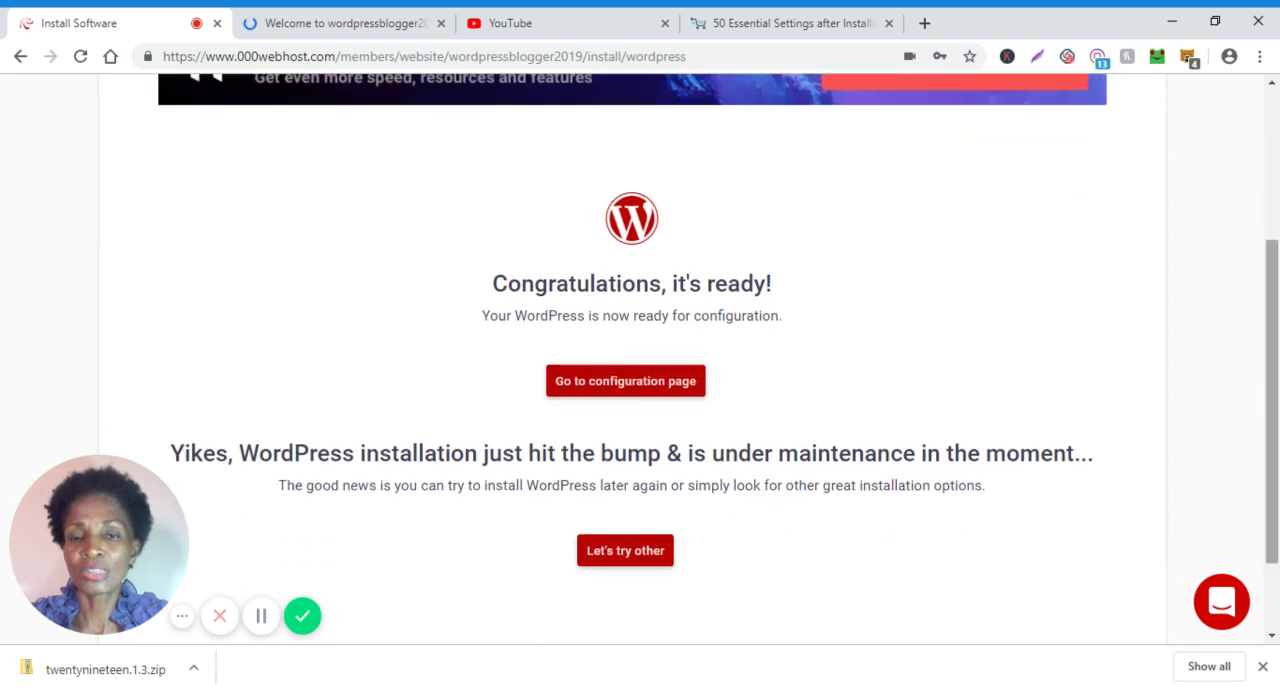
# Go to the WordPress configuration page and enter wordpressblogger as the login username.
pyautogui.click(651, 381)
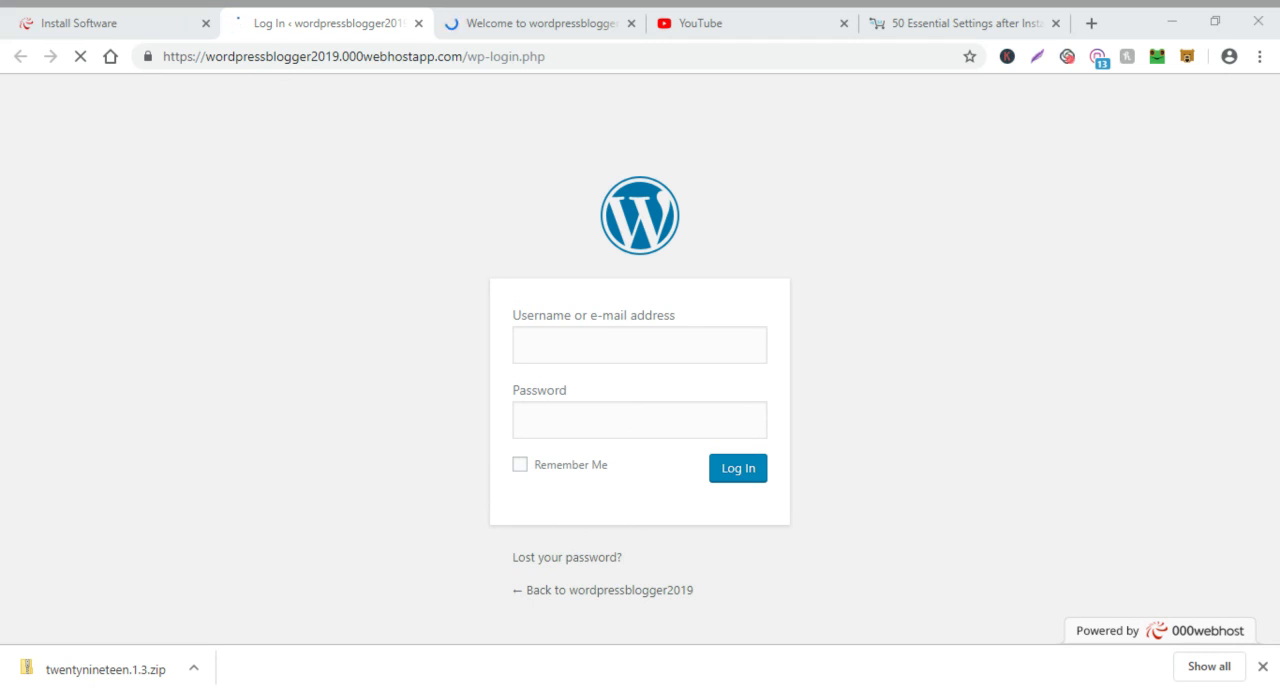
pyautogui.click(707, 353)
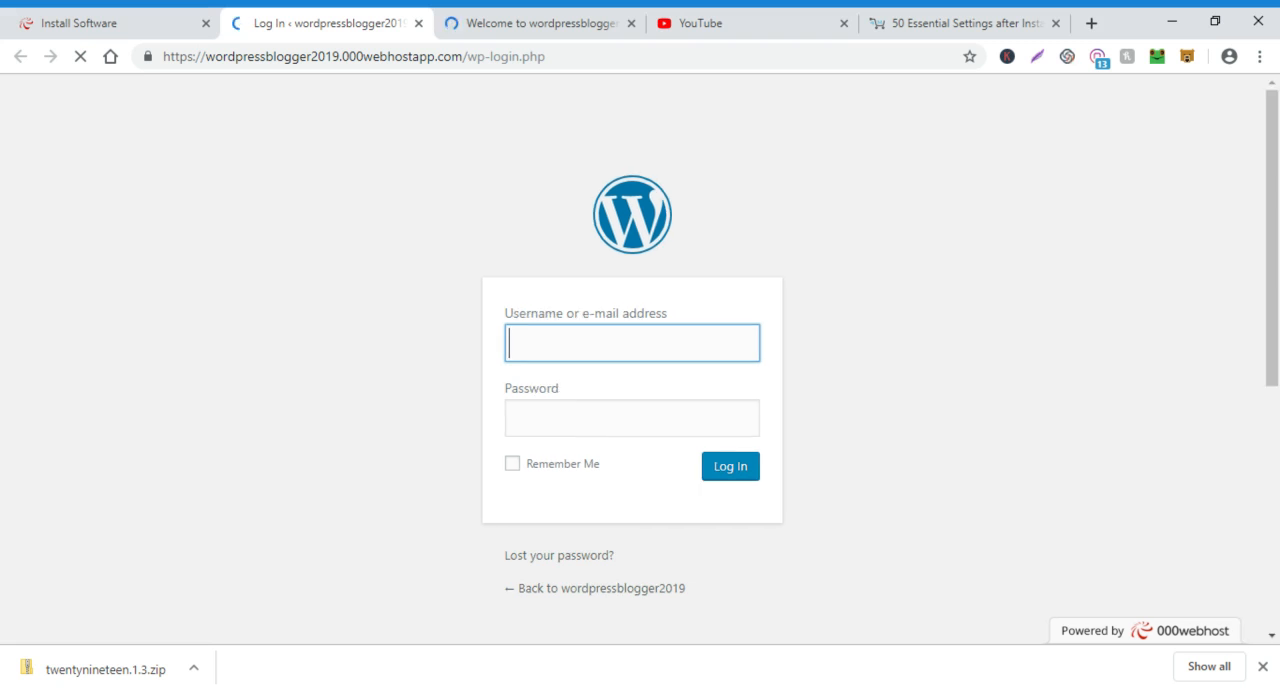
pyautogui.write('wordpressblogger')
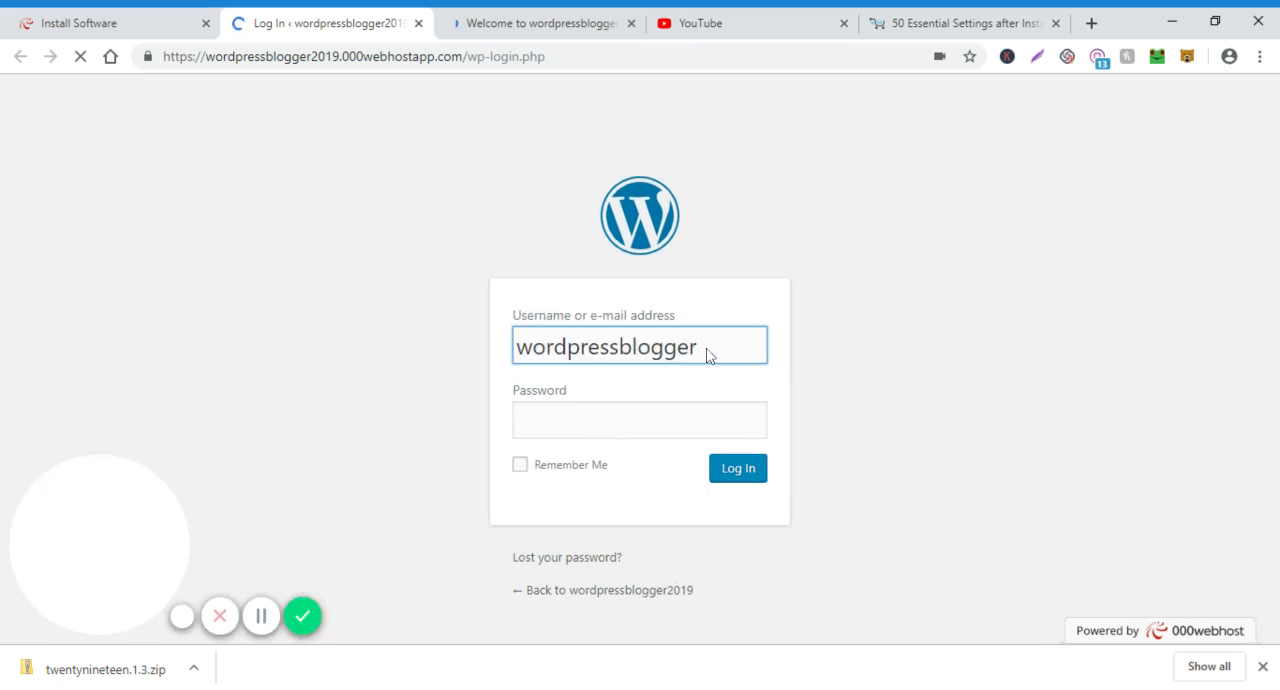
pyautogui.doubleClick(707, 356)
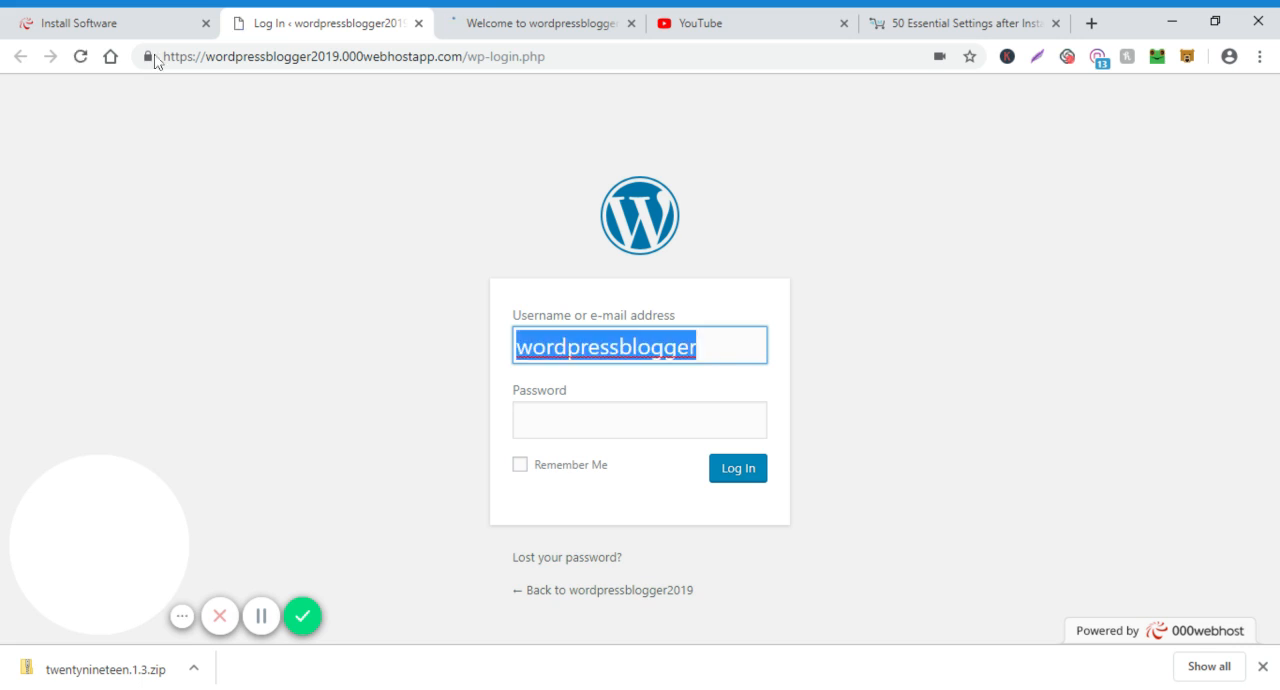
# Examine the WordPress login address, highlighting the full URL and its wp-login.php ending.
pyautogui.moveTo(164, 57)
pyautogui.mouseDown()
pyautogui.moveTo(547, 58)
pyautogui.moveTo(164, 58)
pyautogui.mouseUp()
pyautogui.doubleClick(535, 57)
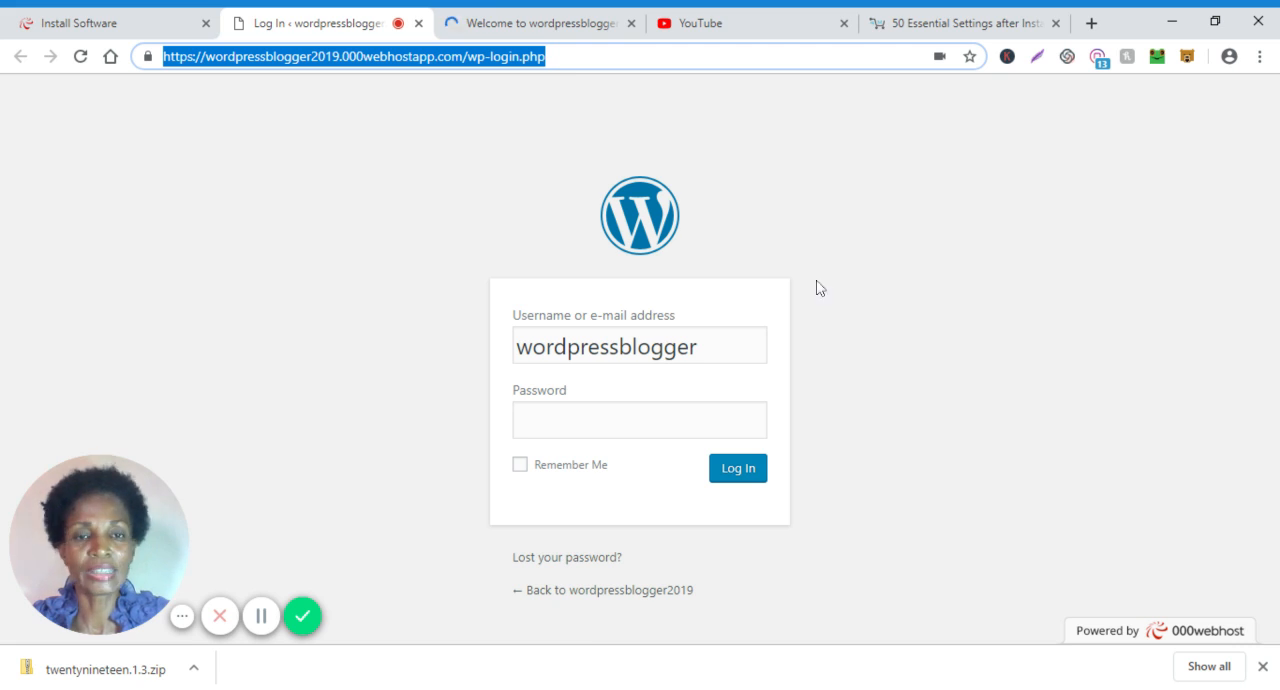
pyautogui.hotkey('alt', 'Tab')
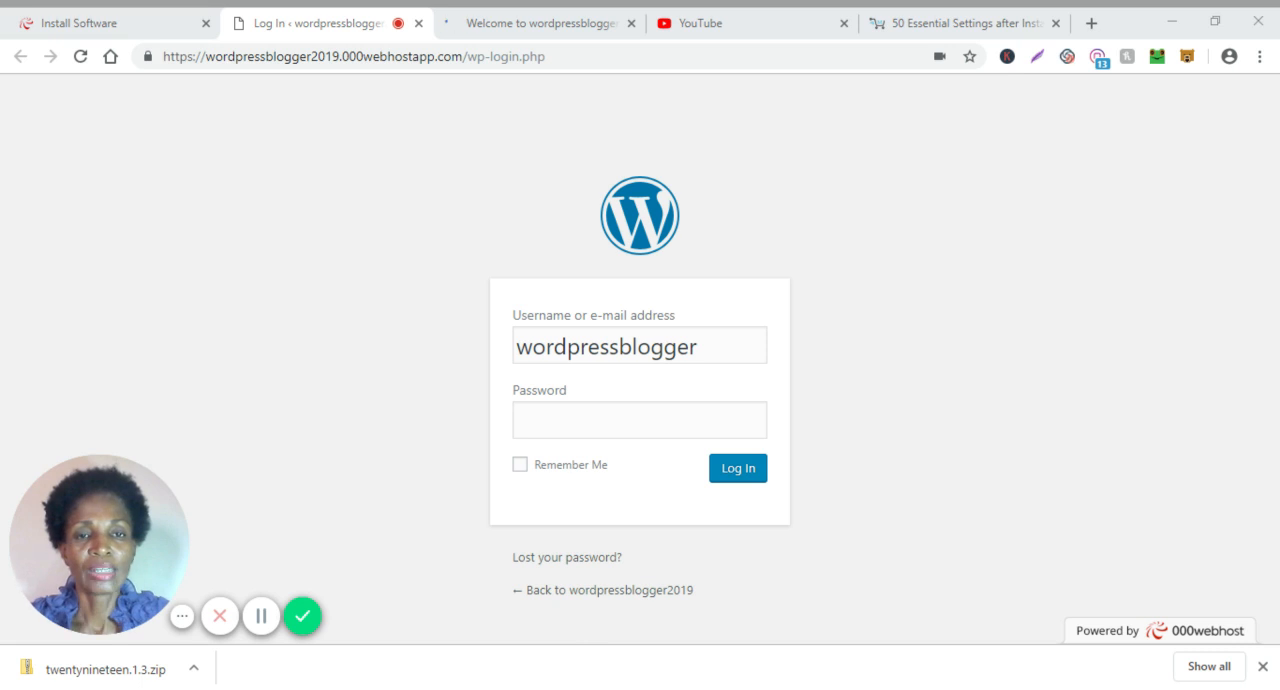
pyautogui.click(443, 56)
pyautogui.moveTo(467, 56); pyautogui.dragTo(545, 56)
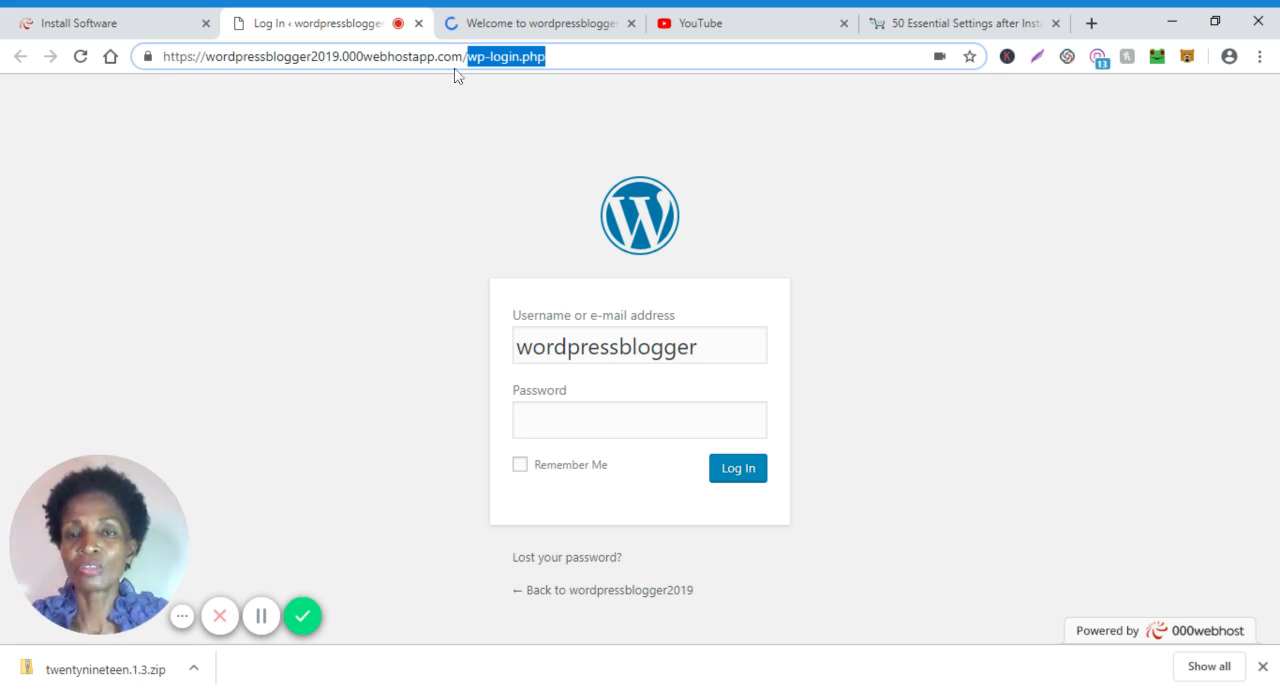
pyautogui.click(550, 56)
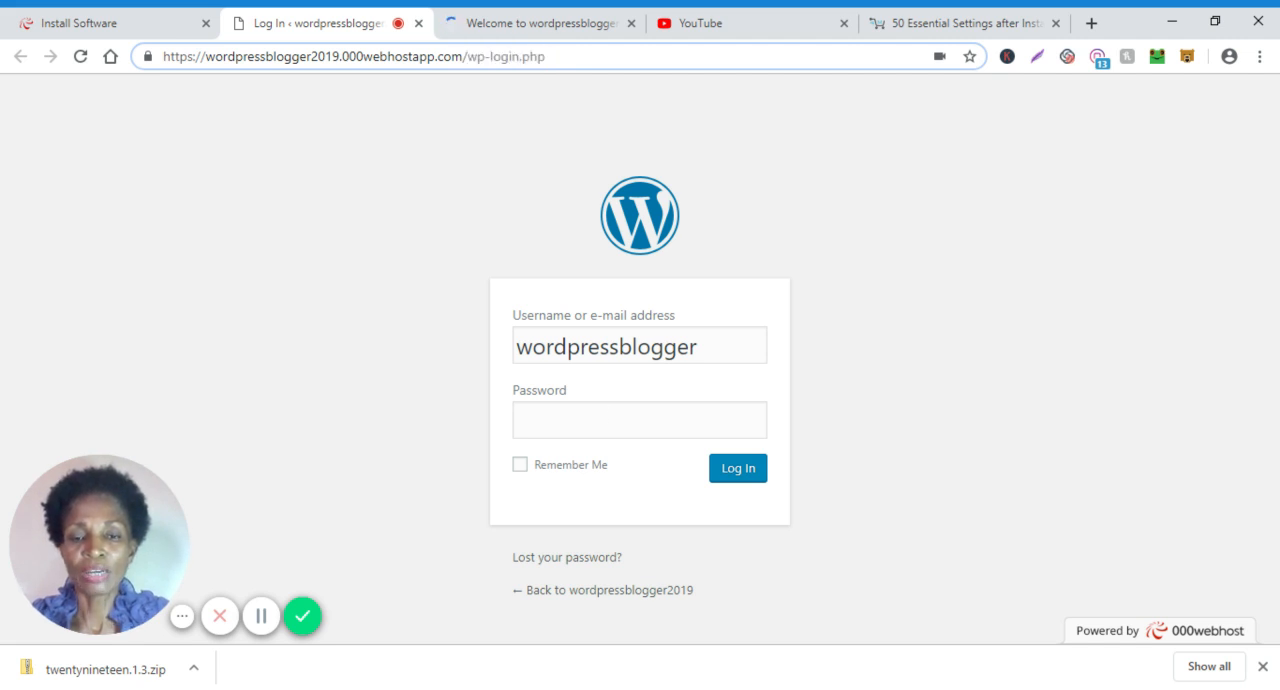
pyautogui.click(857, 347)
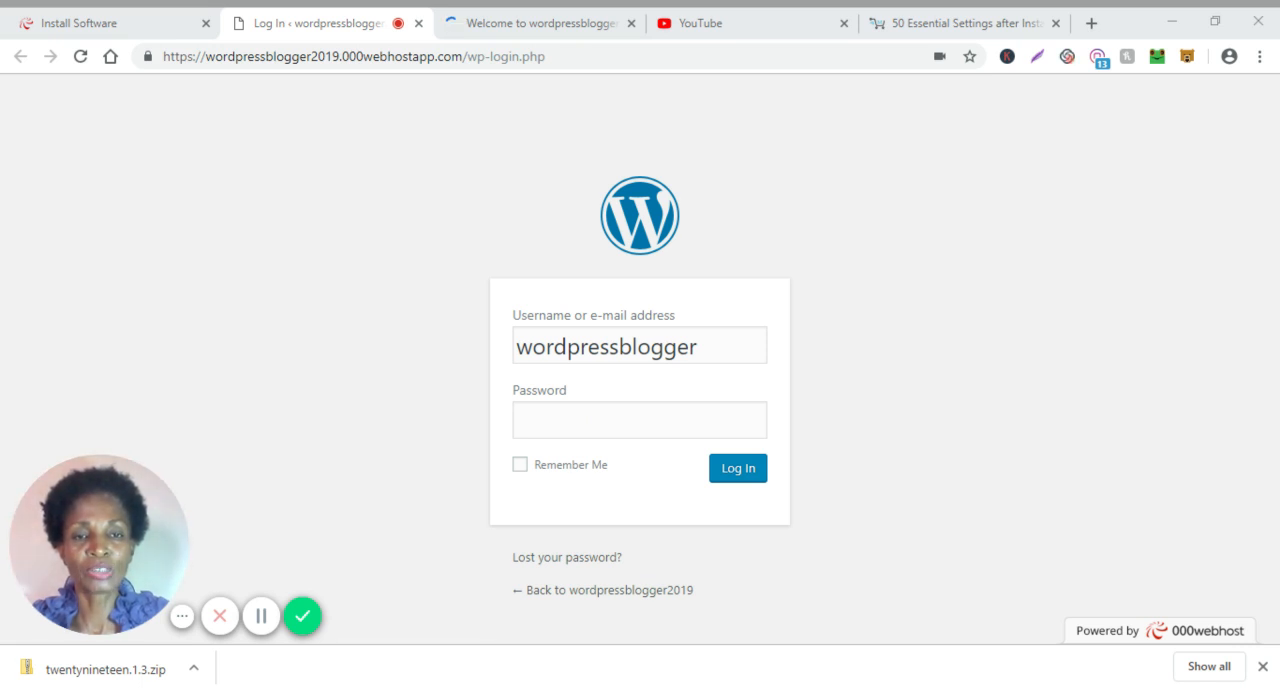
# Enter the WordPress admin password and log in to the site's dashboard.
pyautogui.click(646, 434)
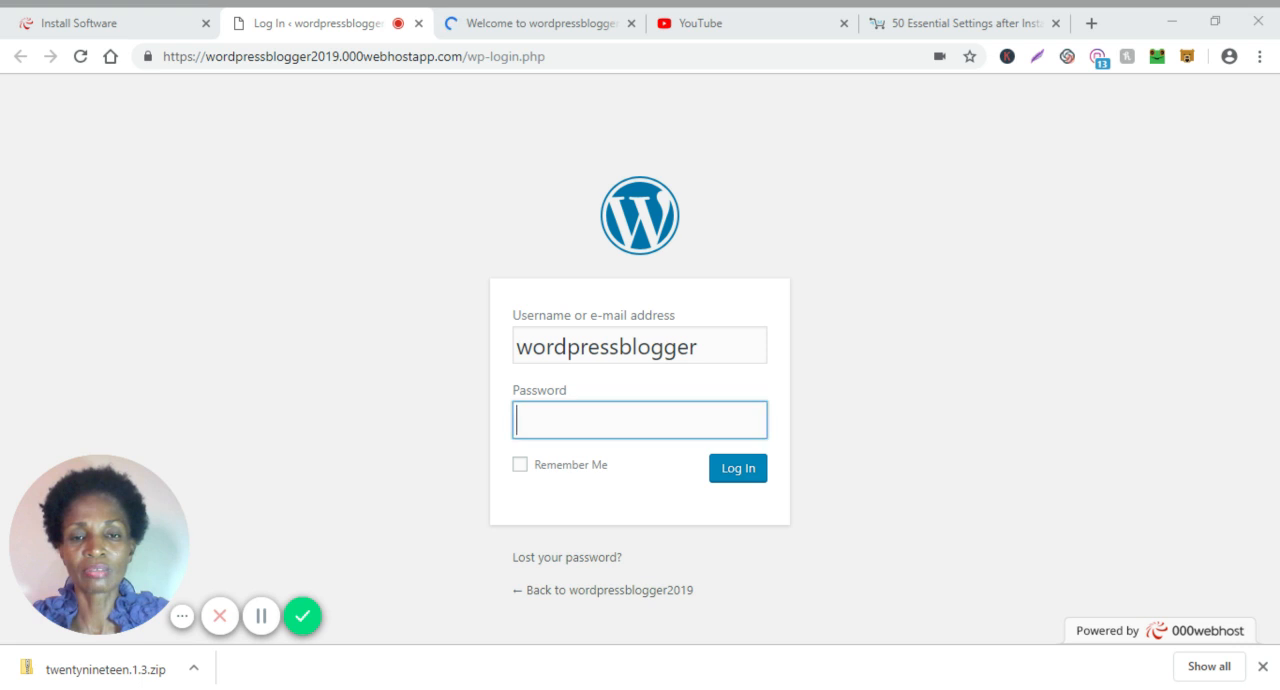
pyautogui.write('•••••')
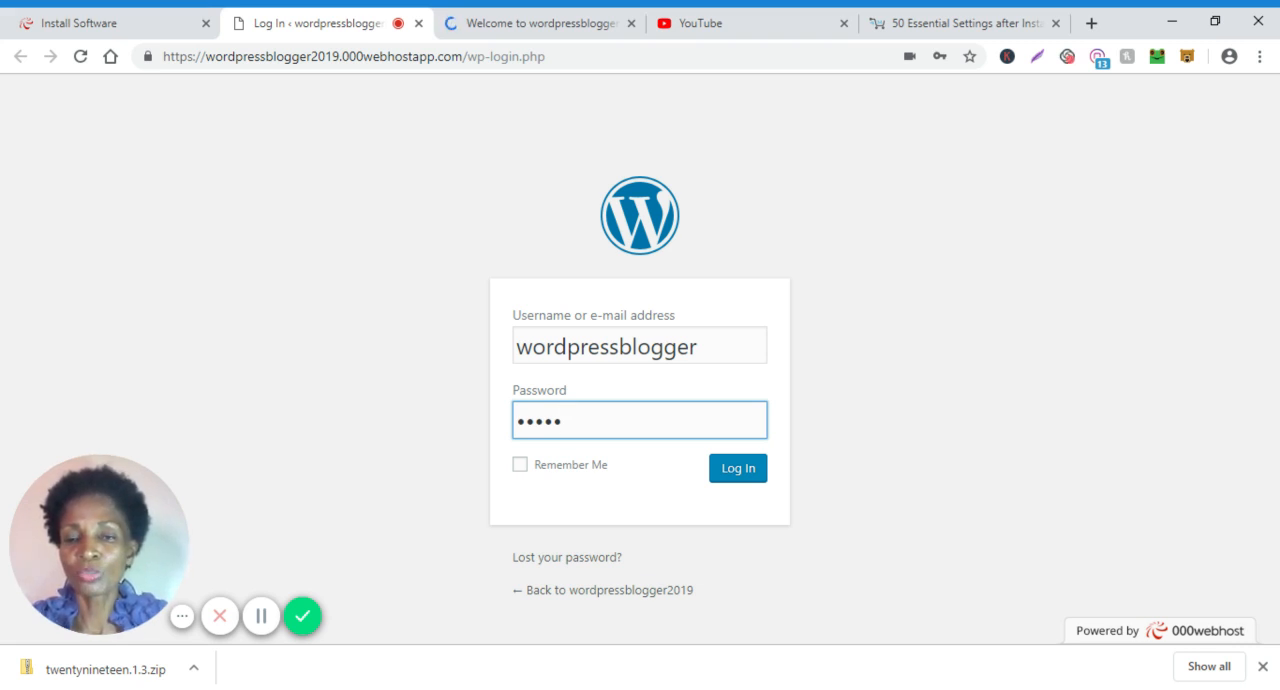
pyautogui.click(749, 470)
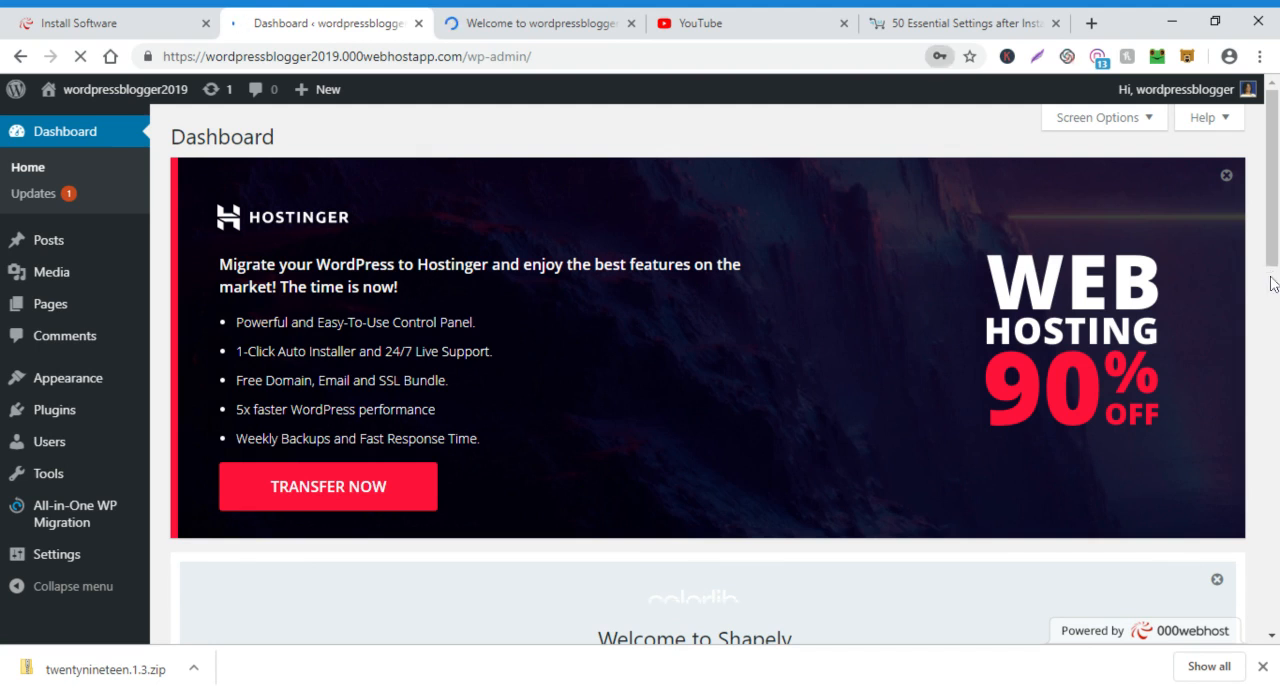
# Look over the new site's WordPress dashboard and its Appearance options, and return to the start of the 000webhost Install Software page.
pyautogui.scroll(-1, 1273, 295)
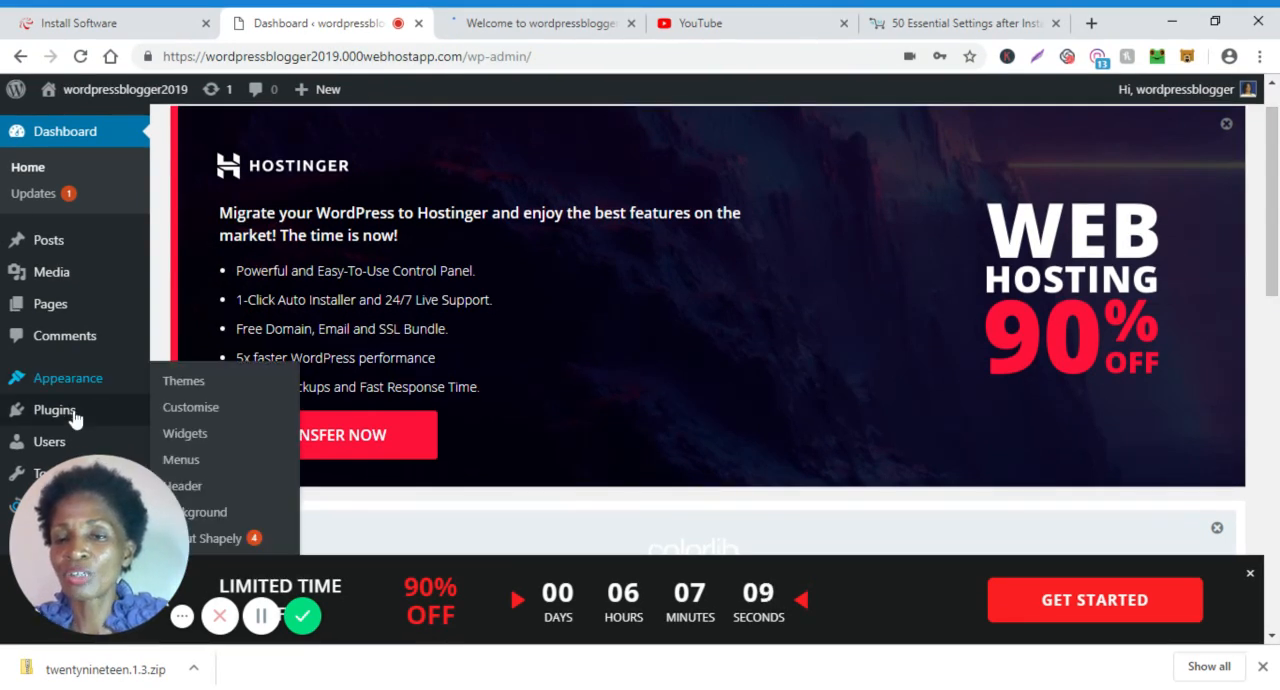
pyautogui.moveTo(76, 413)
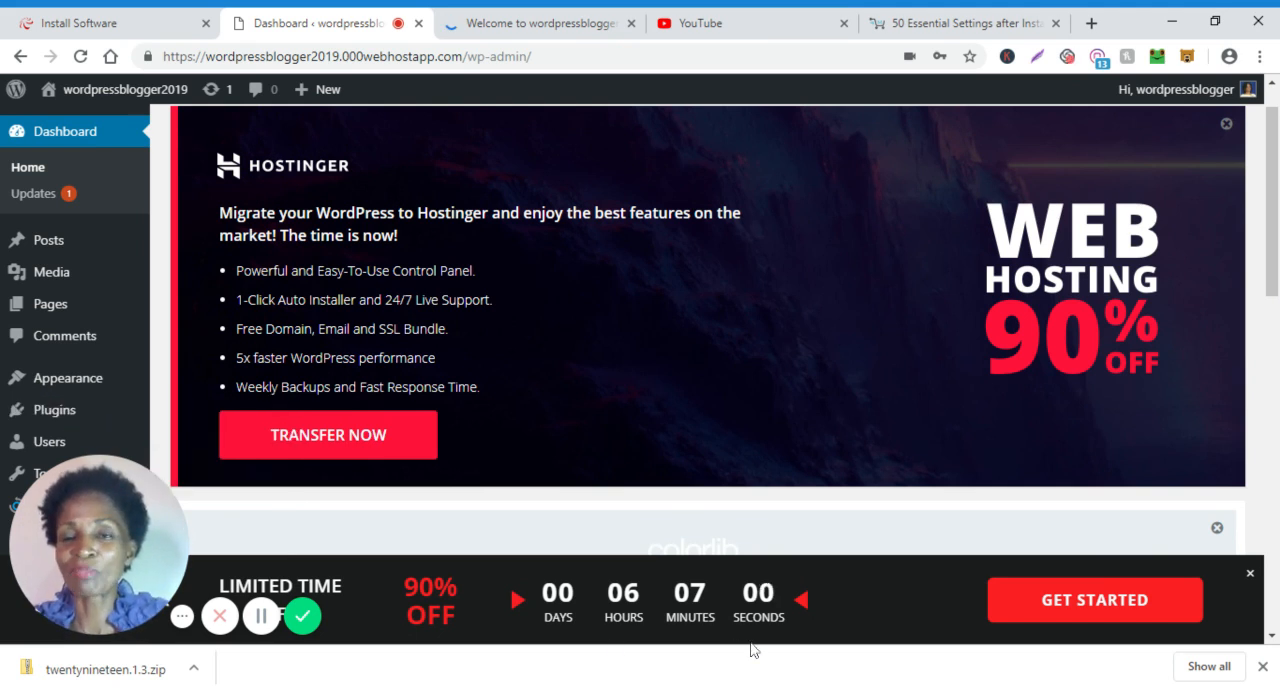
pyautogui.click(91, 27)
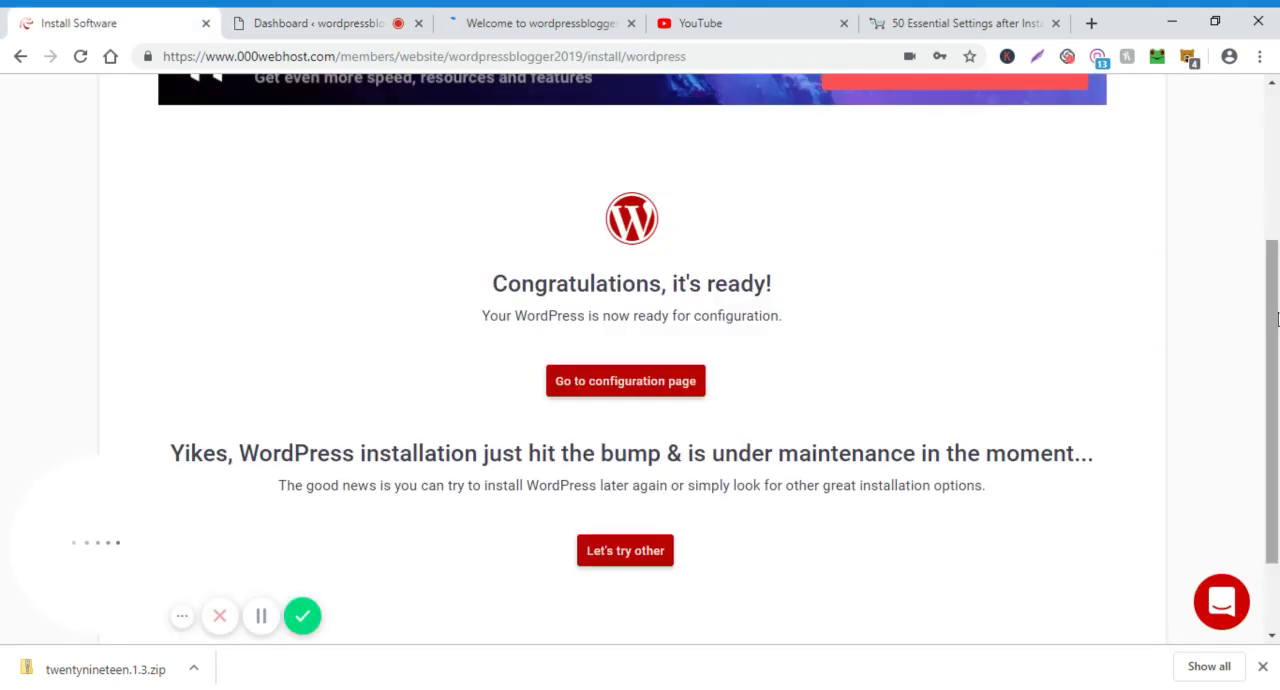
pyautogui.click(1273, 90)
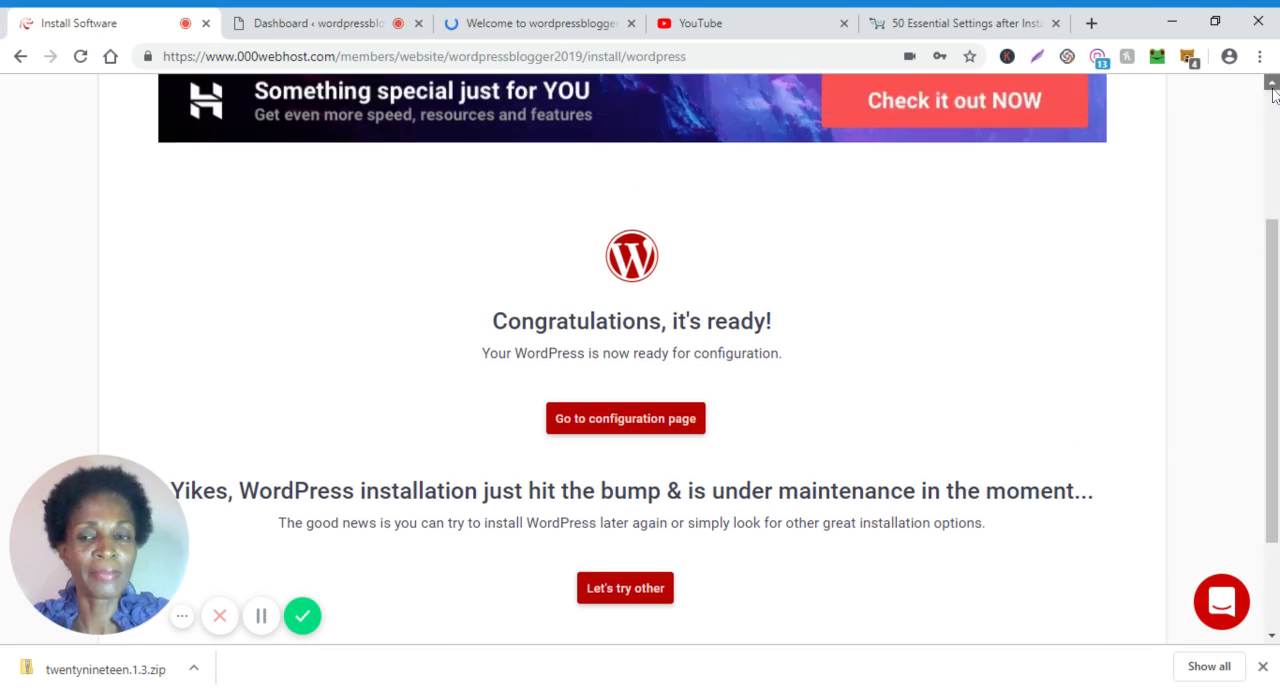
pyautogui.click(1273, 90)
pyautogui.doubleClick(1273, 90)
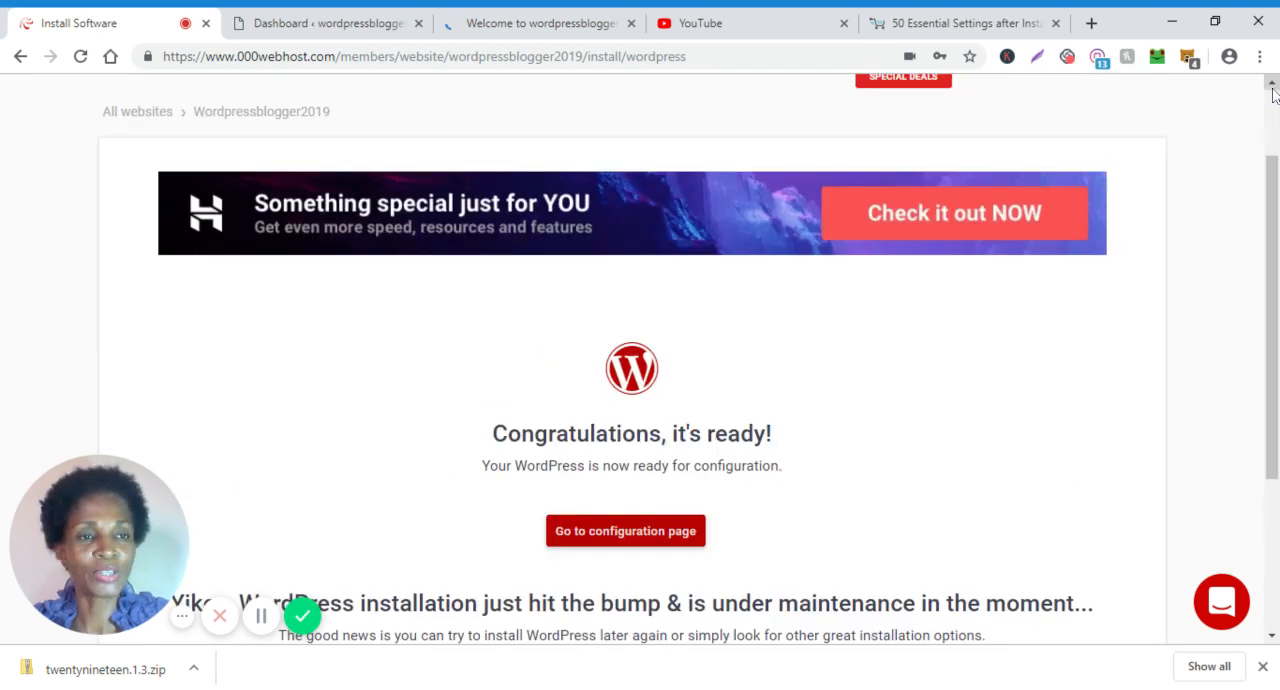
pyautogui.click(1273, 90)
pyautogui.click(1273, 90)
pyautogui.click(1273, 90)
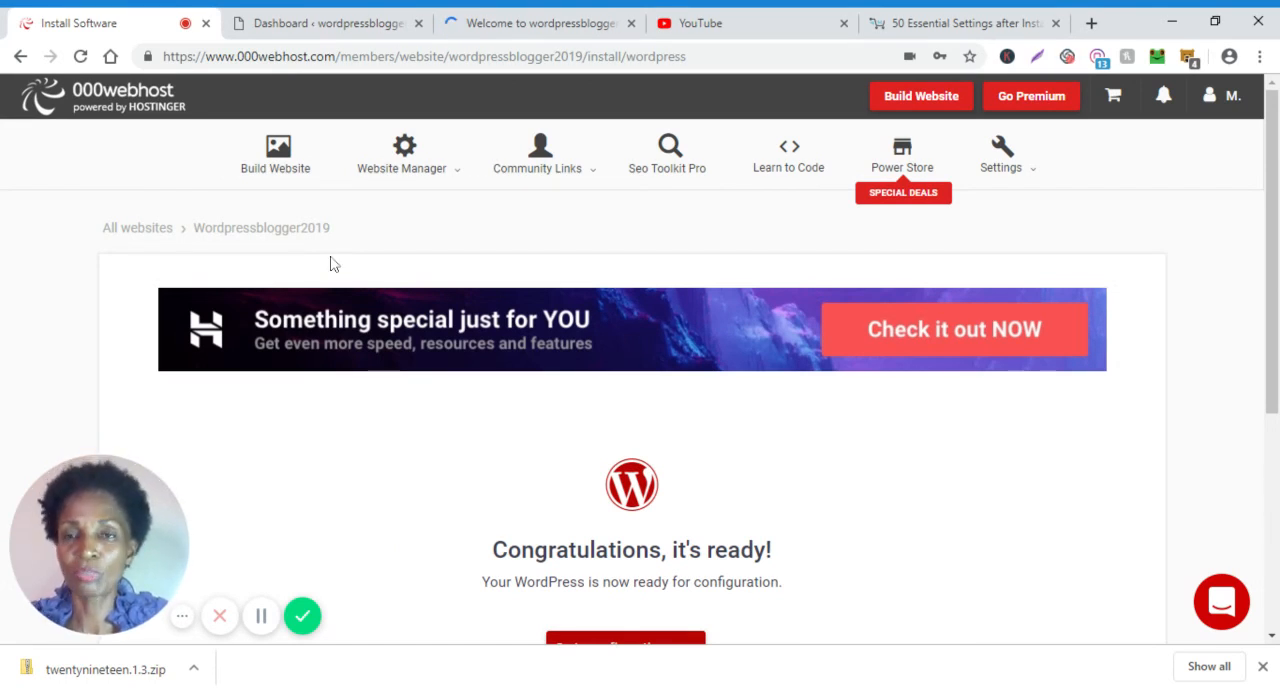
# Open the file manager page for wordpressblogger2019 and look over its file upload options.
pyautogui.moveTo(443, 180)
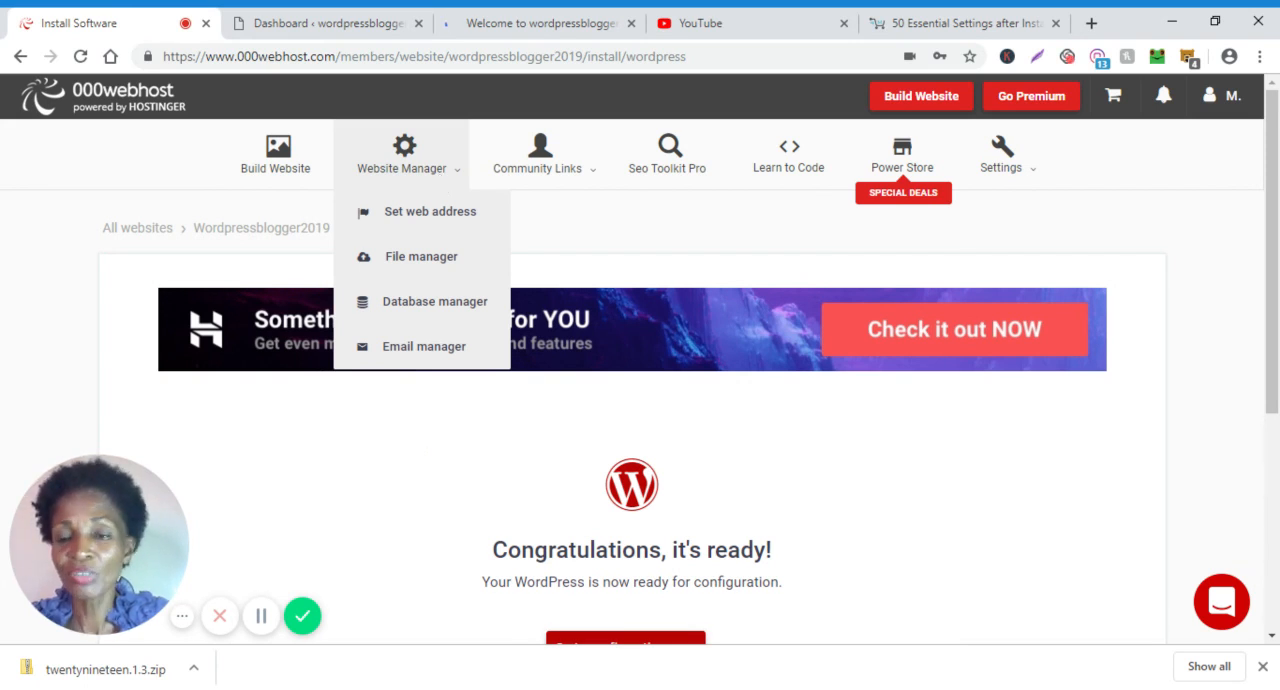
pyautogui.click(443, 262)
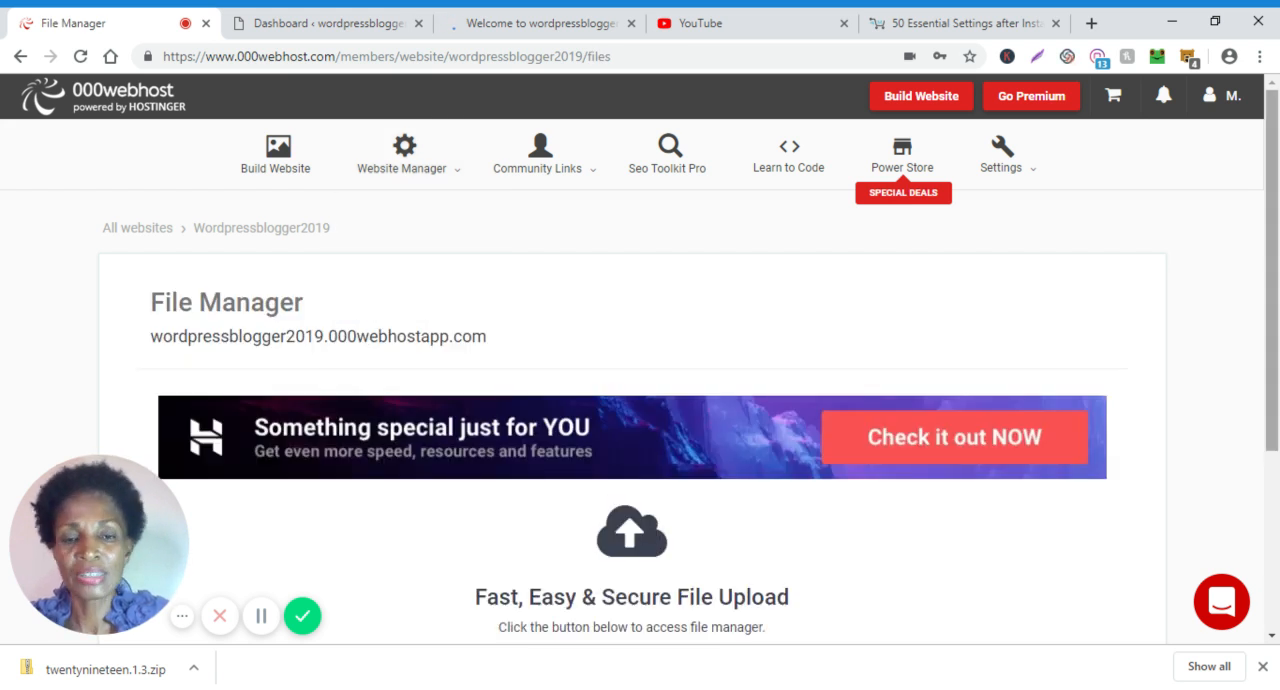
pyautogui.scroll(-3, 585, 353)
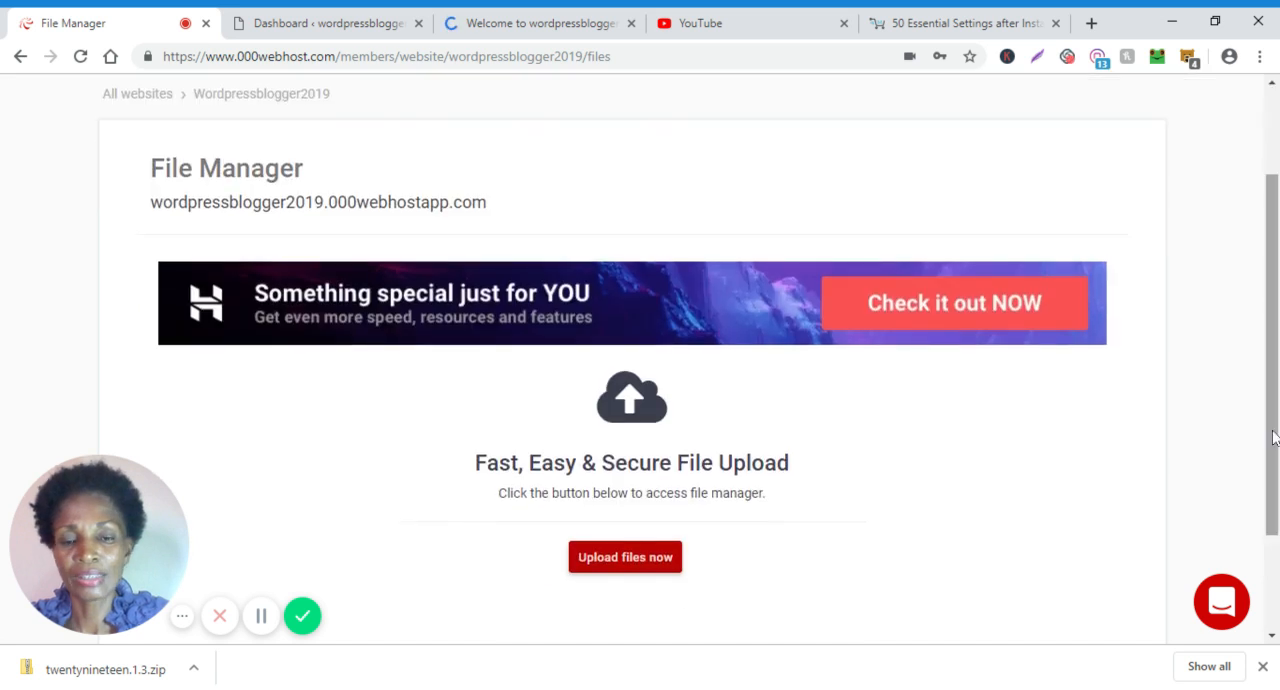
pyautogui.scroll(-1, 585, 353)
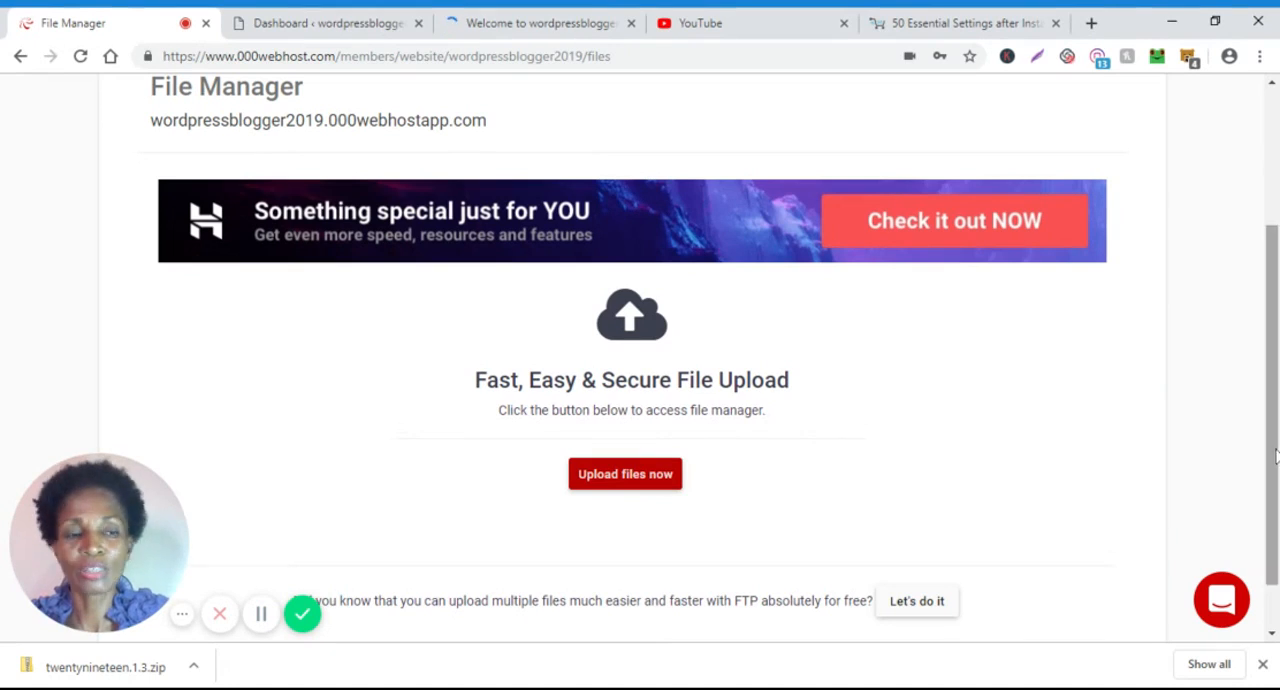
pyautogui.scroll(2, 1263, 313)
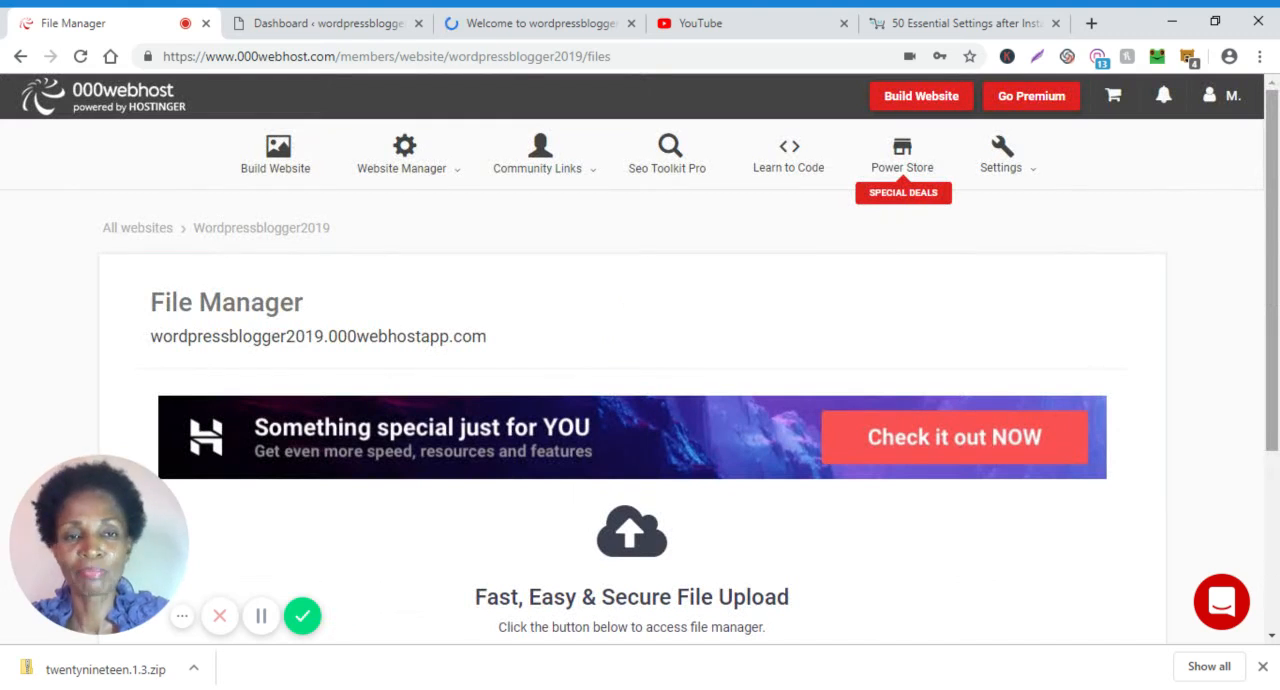
# Open the website's general settings and examine the FTP details, website name, password and PHP version sections.
pyautogui.click(1032, 172)
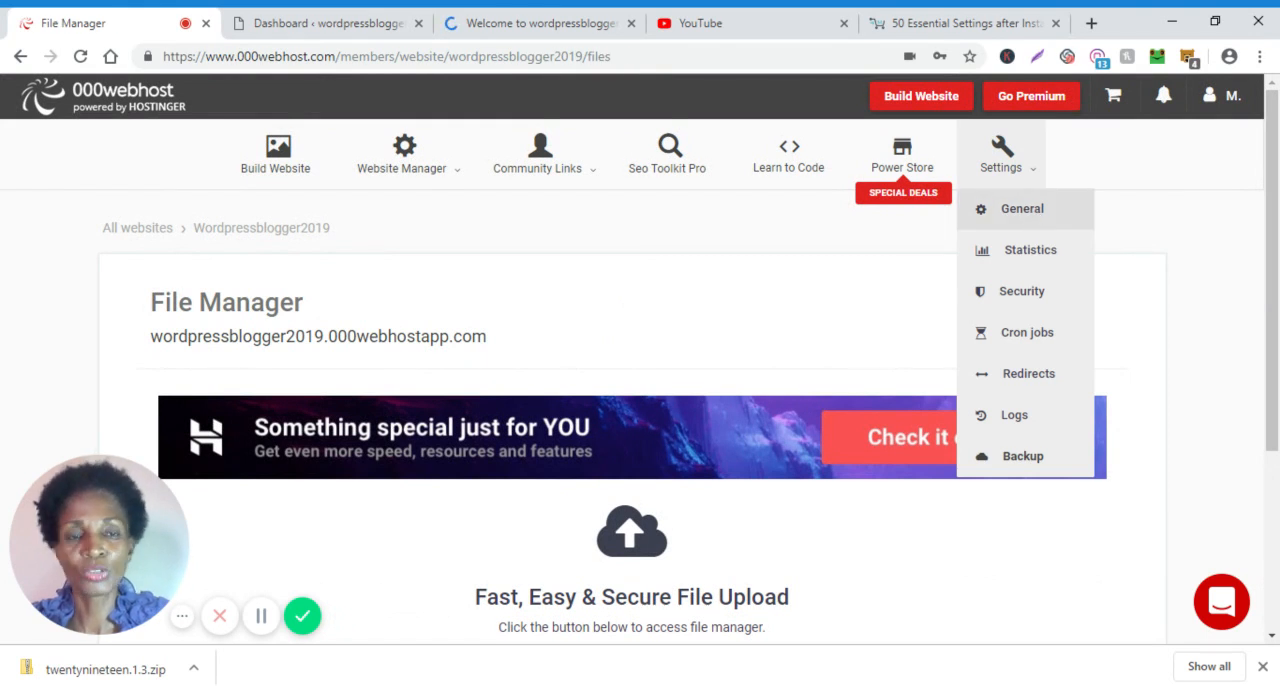
pyautogui.click(1030, 212)
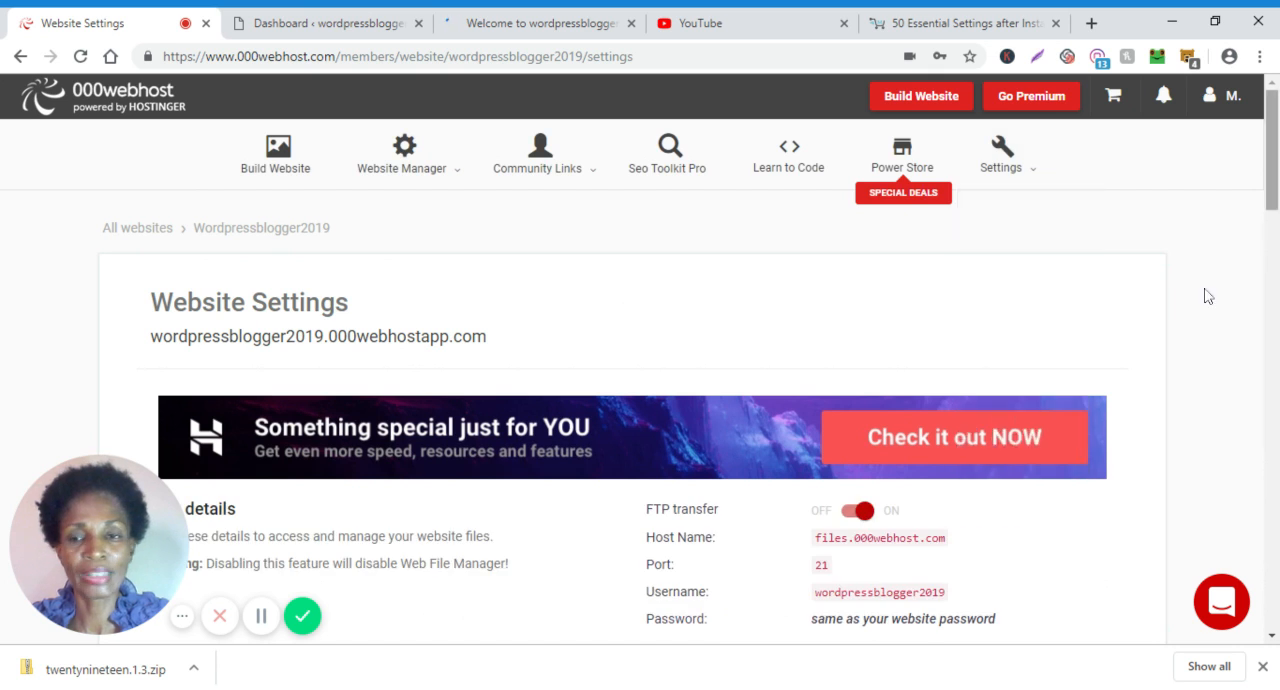
pyautogui.scroll(-3, 1208, 296)
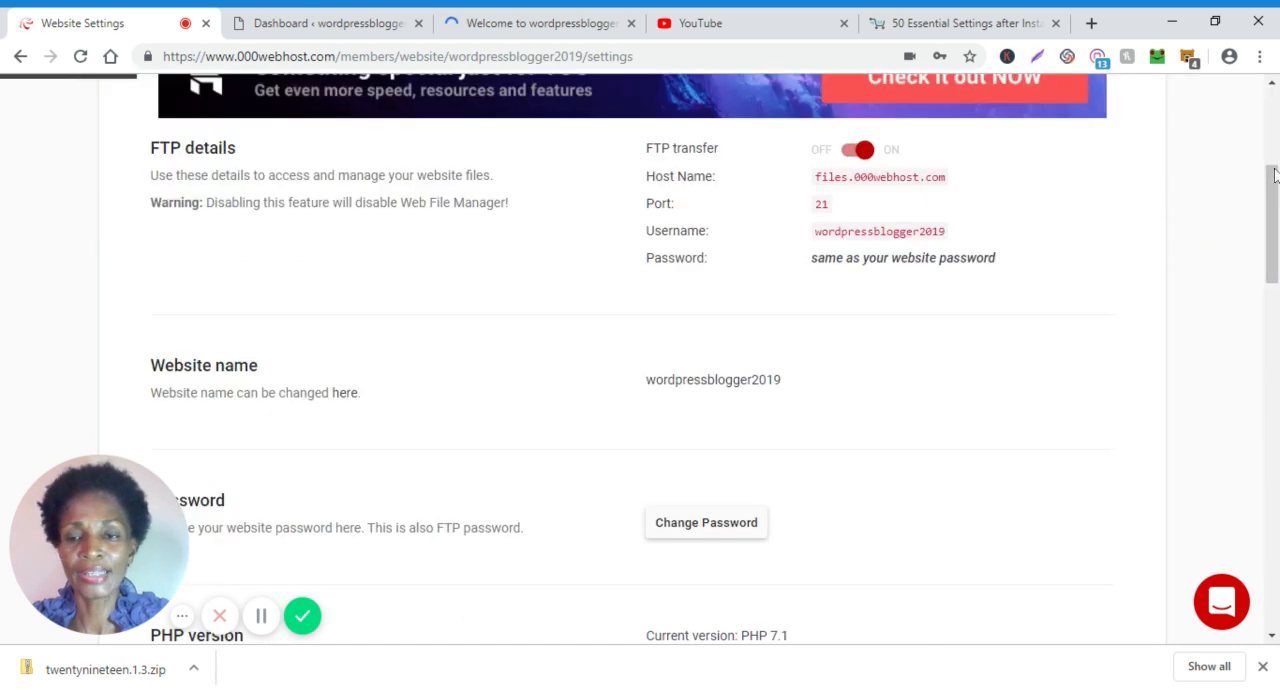
pyautogui.scroll(-2, 1272, 174)
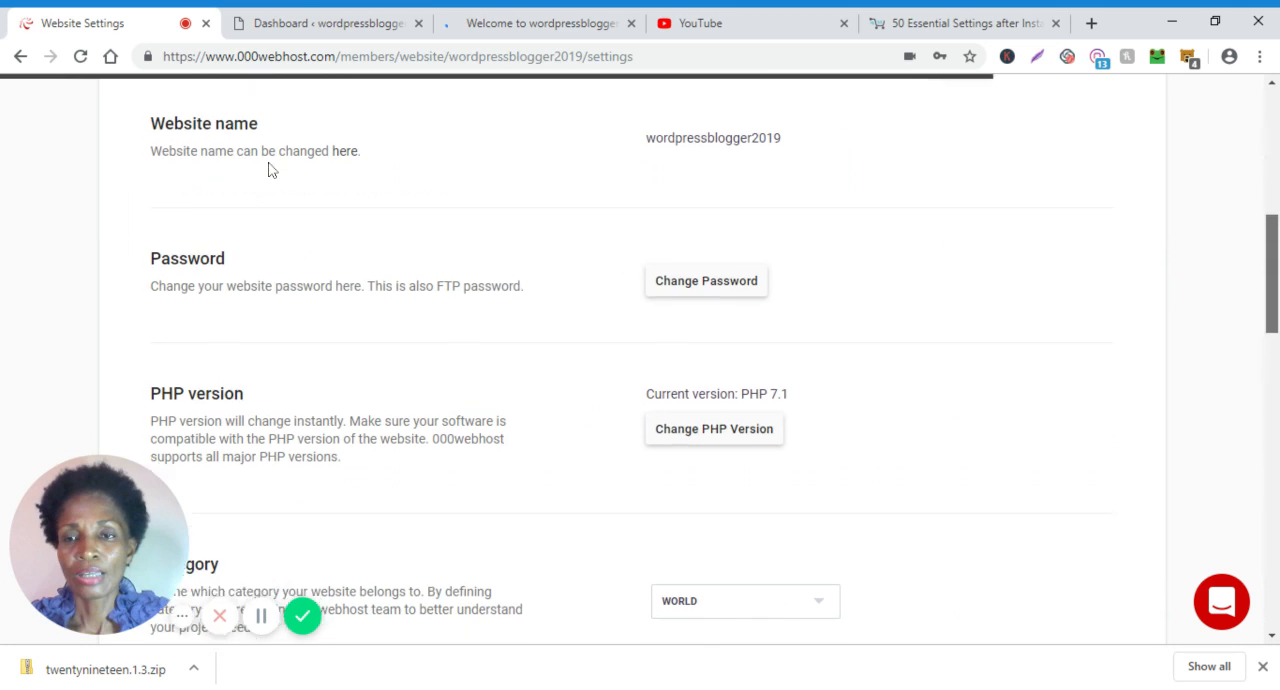
pyautogui.scroll(3, 1248, 312)
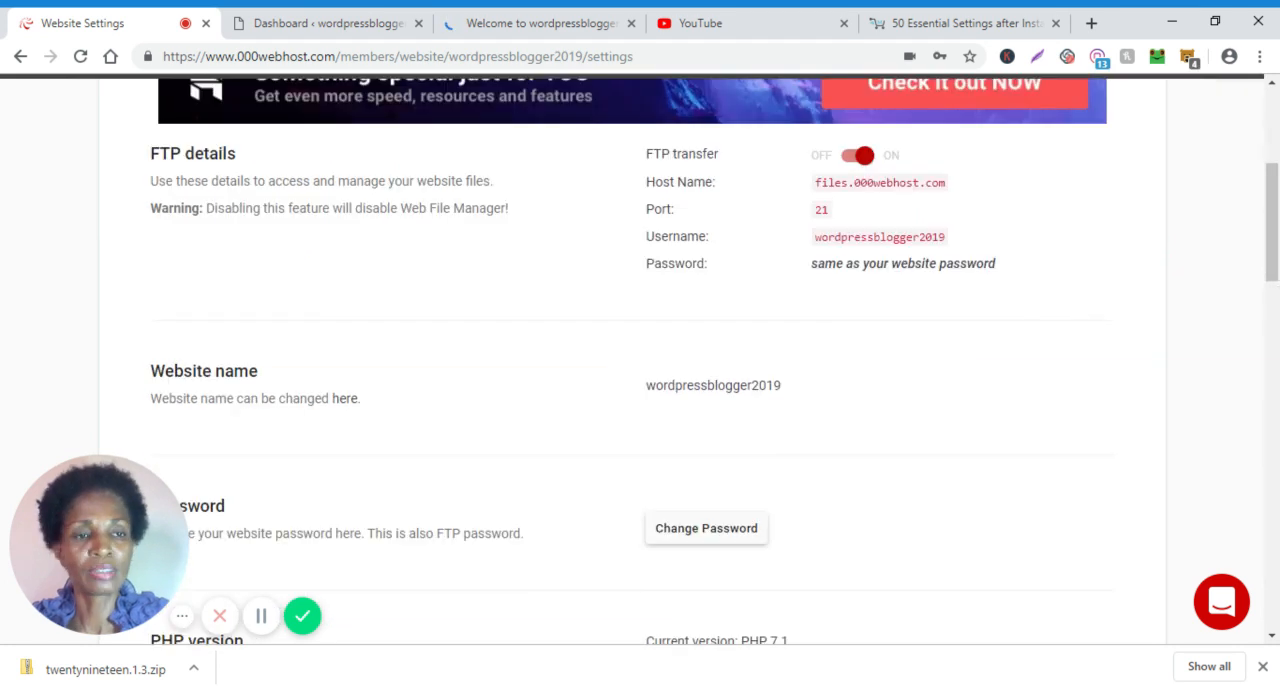
pyautogui.scroll(-4, 323, 149)
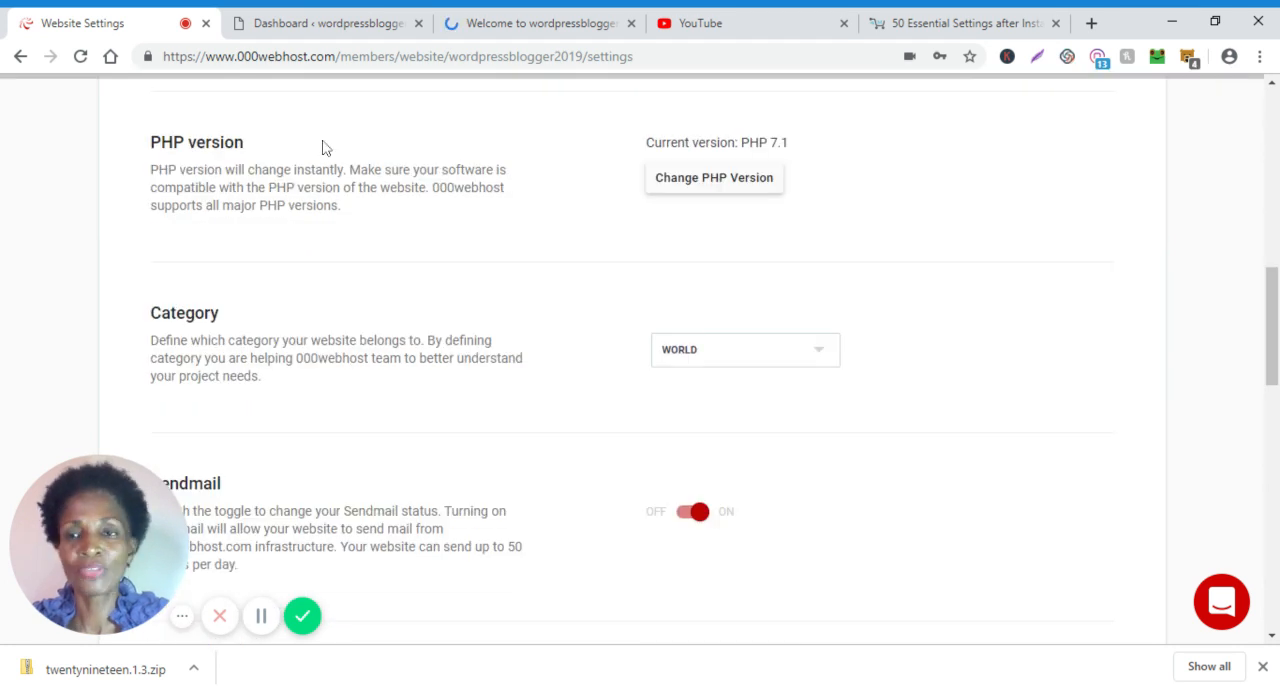
pyautogui.click(1272, 84)
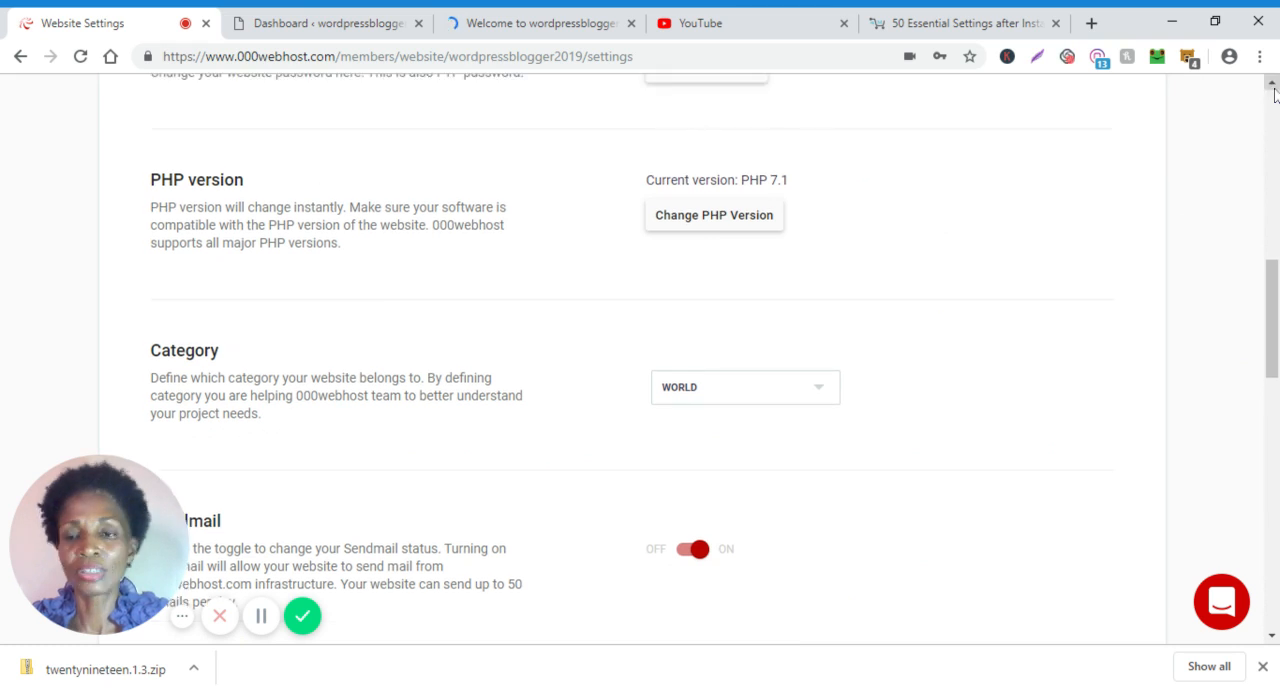
pyautogui.click(1272, 84)
pyautogui.click(1272, 84)
pyautogui.click(1272, 84)
pyautogui.click(1272, 84)
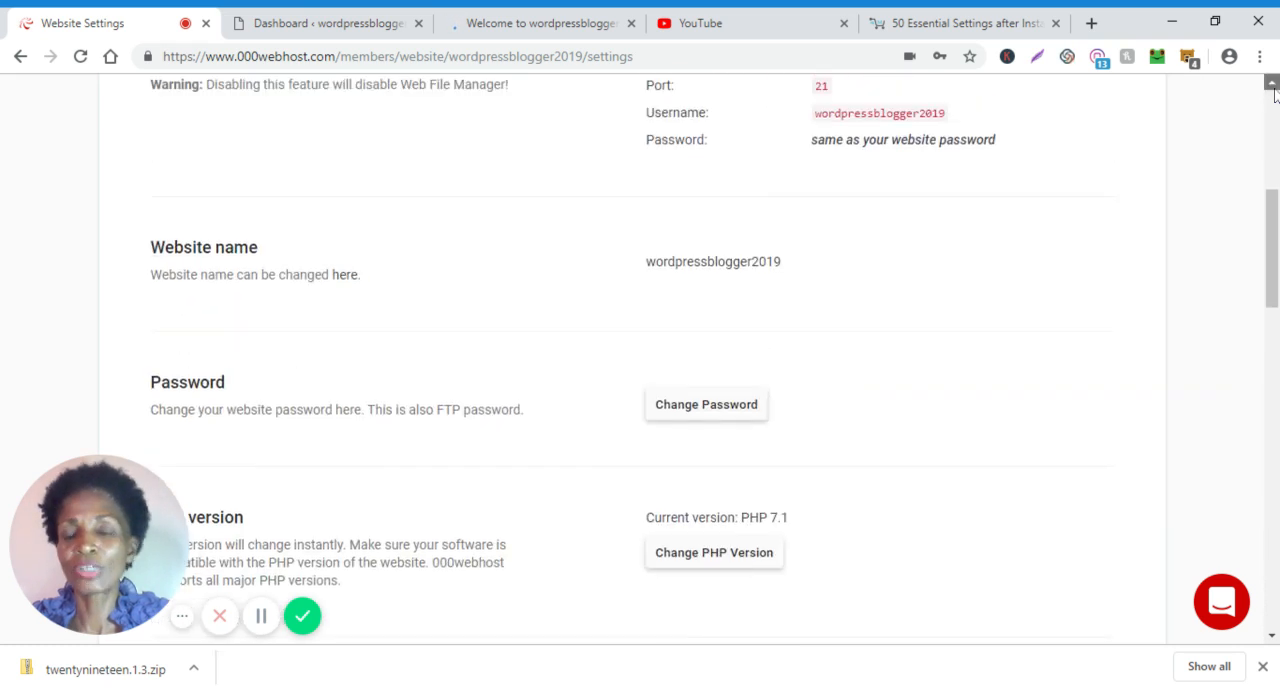
pyautogui.click(1272, 84)
pyautogui.click(1273, 86)
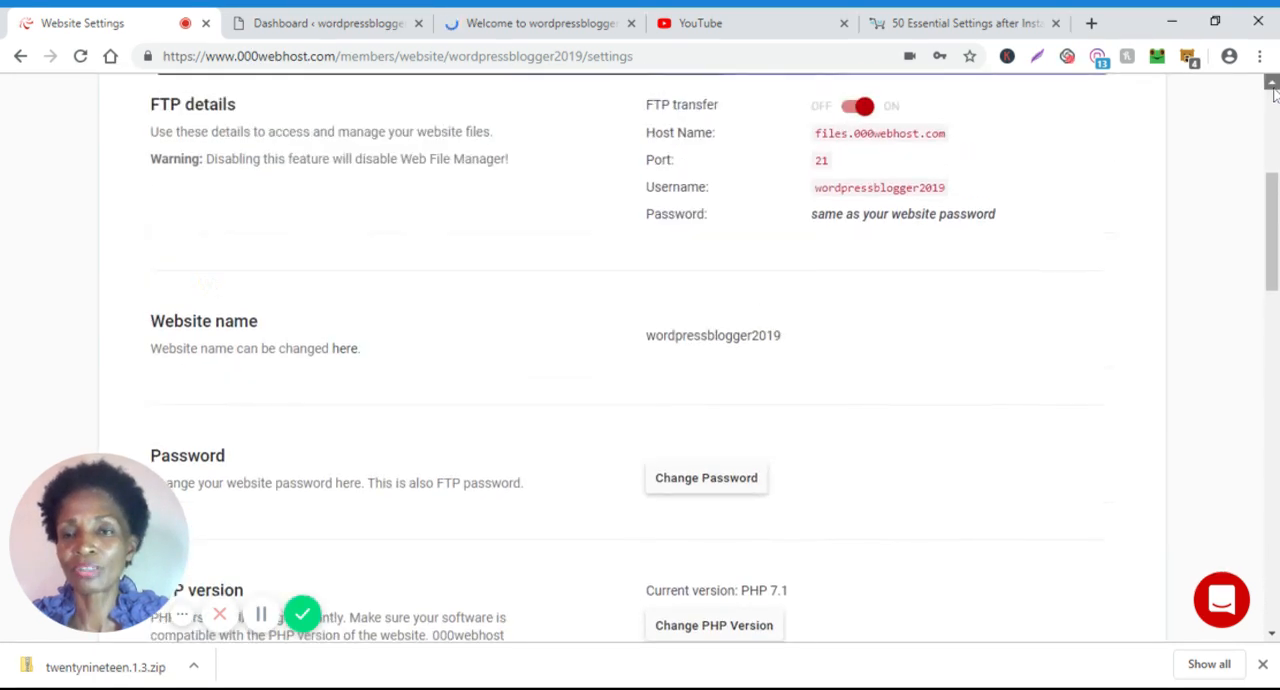
pyautogui.click(1273, 86)
pyautogui.click(1273, 86)
pyautogui.click(1273, 86)
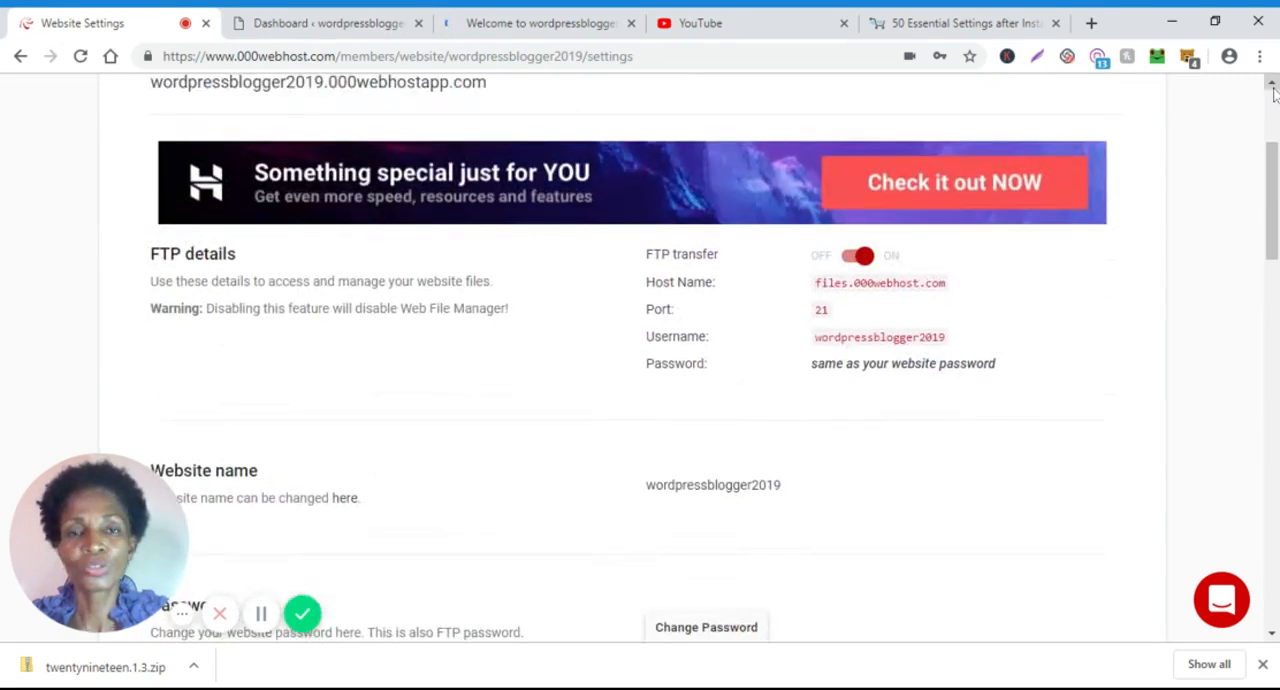
# Set the website's category to Education in the general settings.
pyautogui.moveTo(1274, 234); pyautogui.dragTo(1274, 288)
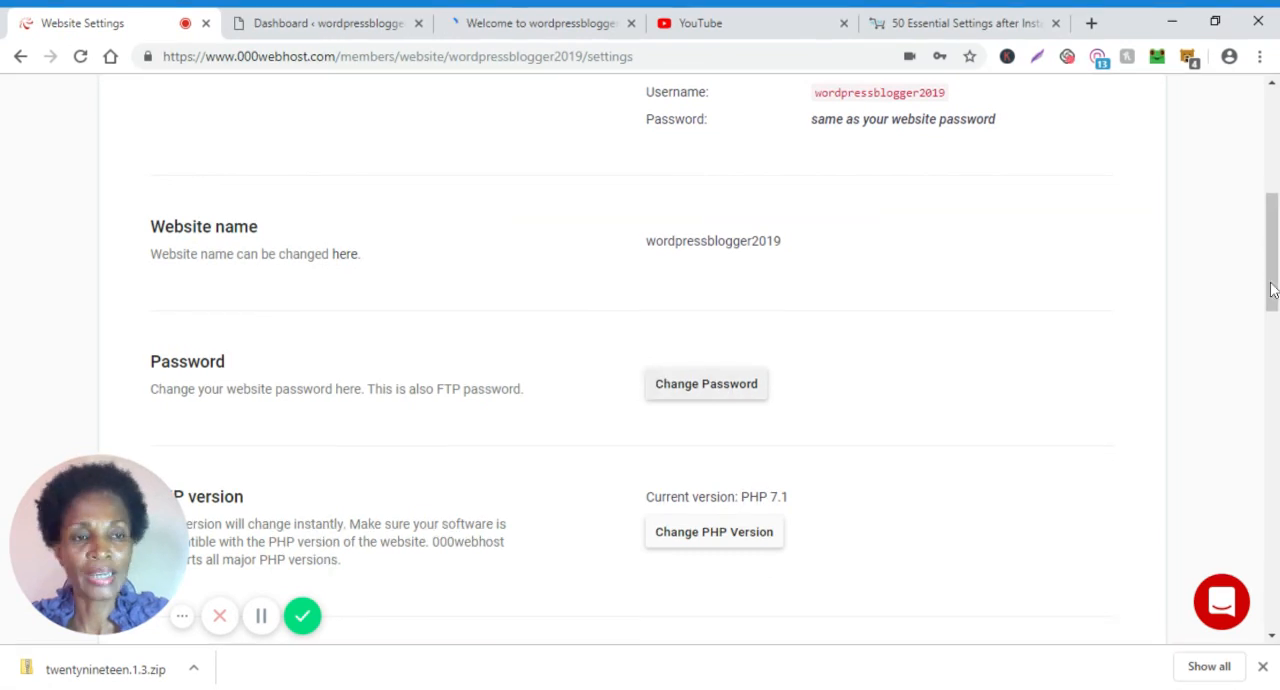
pyautogui.scroll(-2, 1134, 341)
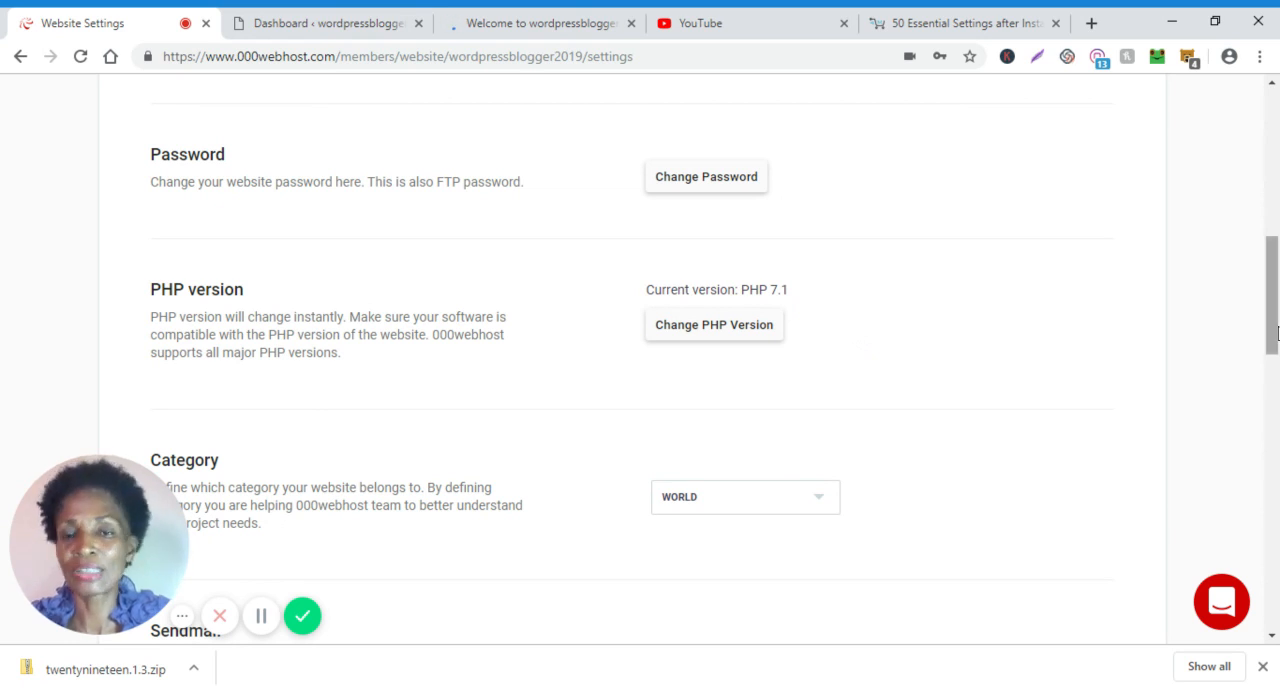
pyautogui.moveTo(1274, 347); pyautogui.dragTo(1274, 368)
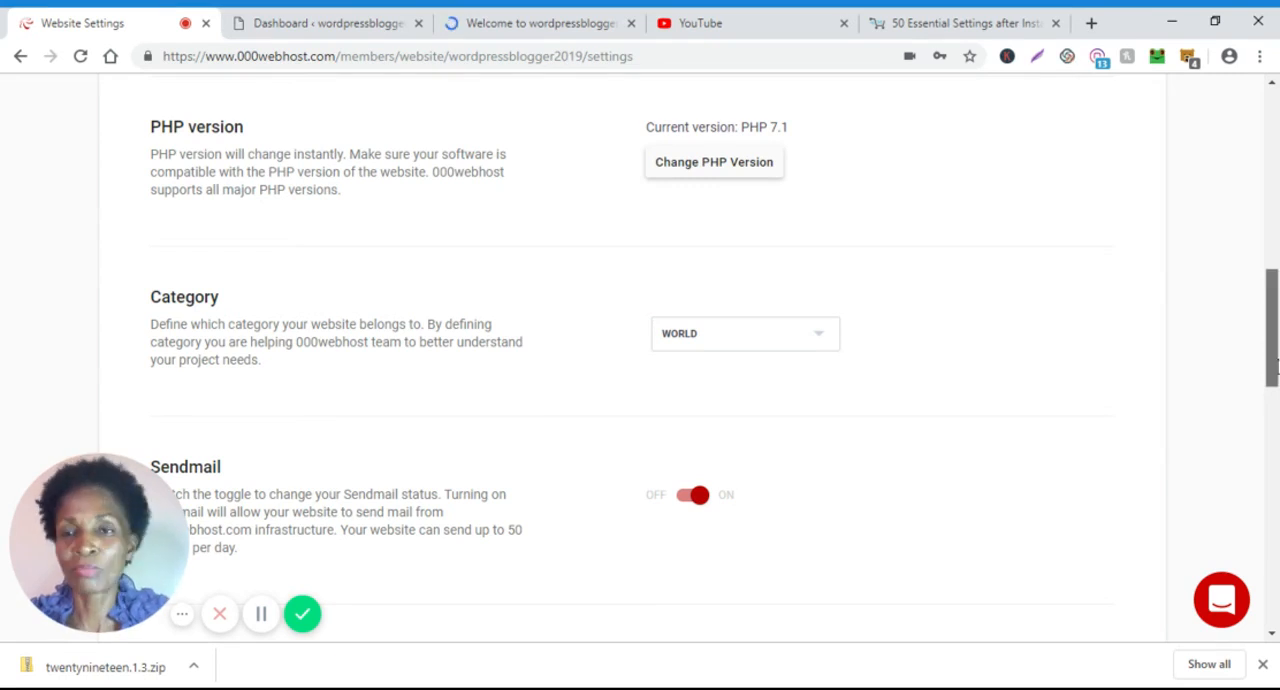
pyautogui.moveTo(1277, 367); pyautogui.dragTo(1277, 383)
pyautogui.scroll(-1, 818, 292)
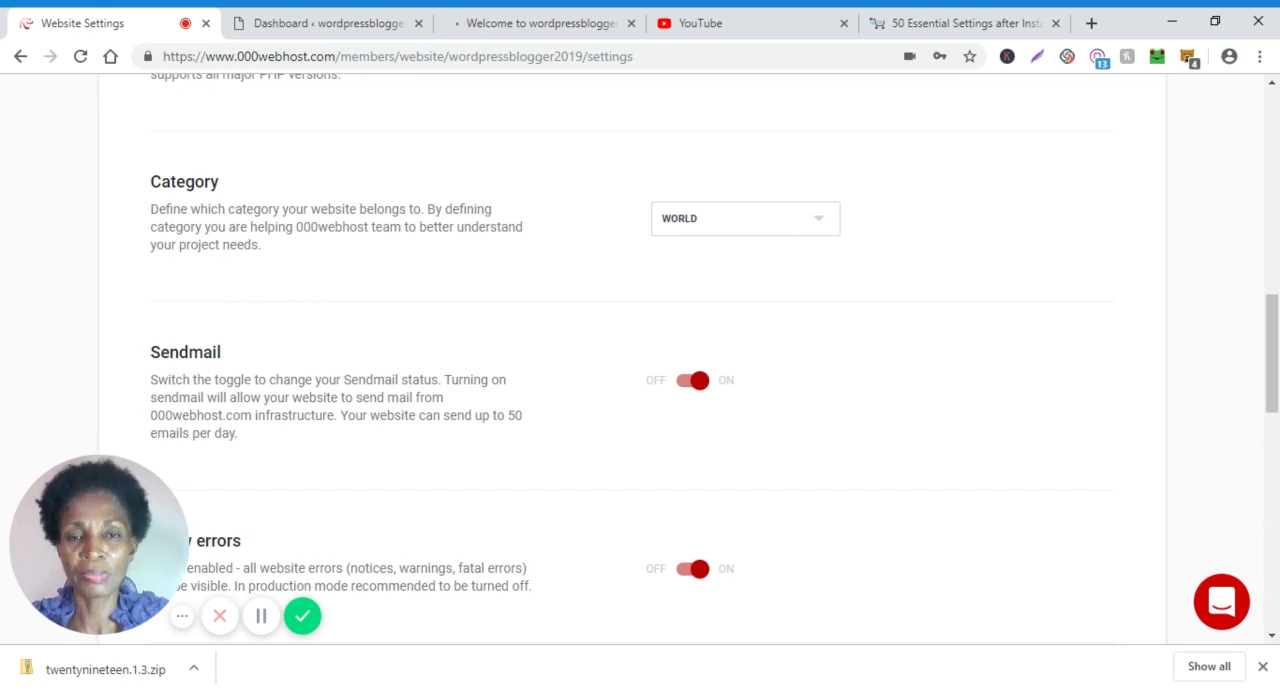
pyautogui.click(700, 310)
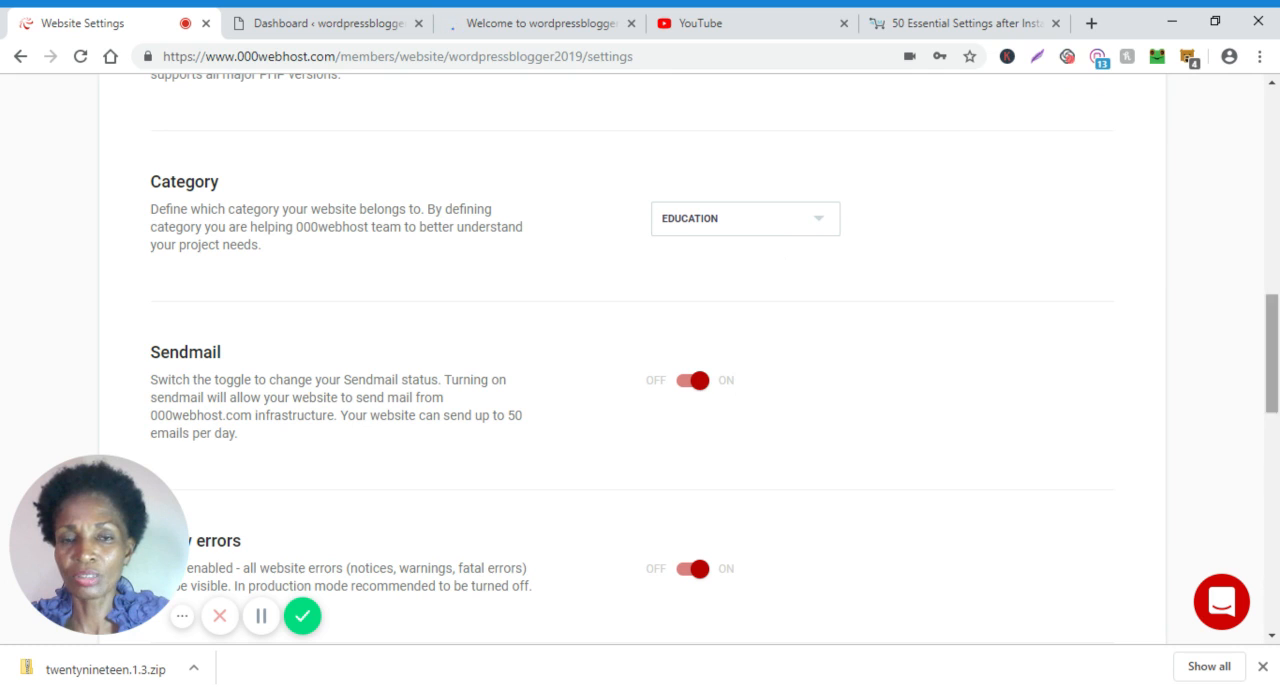
# Review the remaining general settings, from Sendmail, error display and explicit content through branding, repair, reset and website deletion.
pyautogui.moveTo(1274, 377); pyautogui.dragTo(1274, 414)
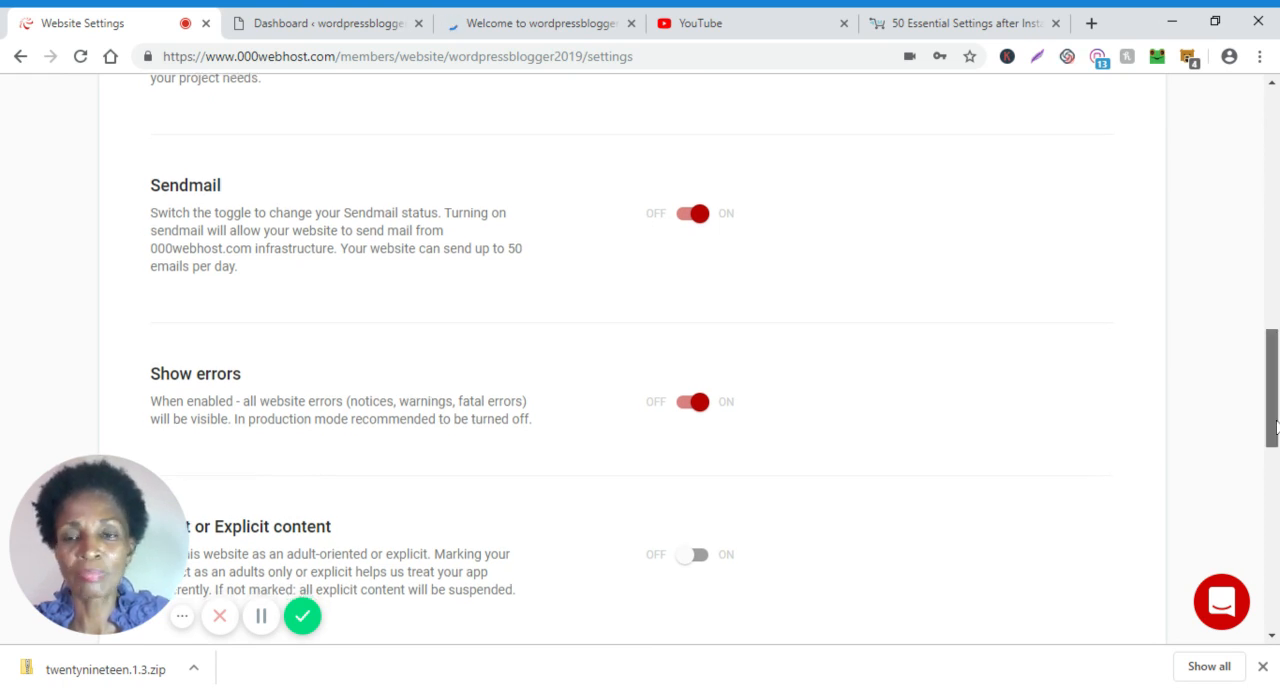
pyautogui.moveTo(1276, 412); pyautogui.dragTo(1276, 472)
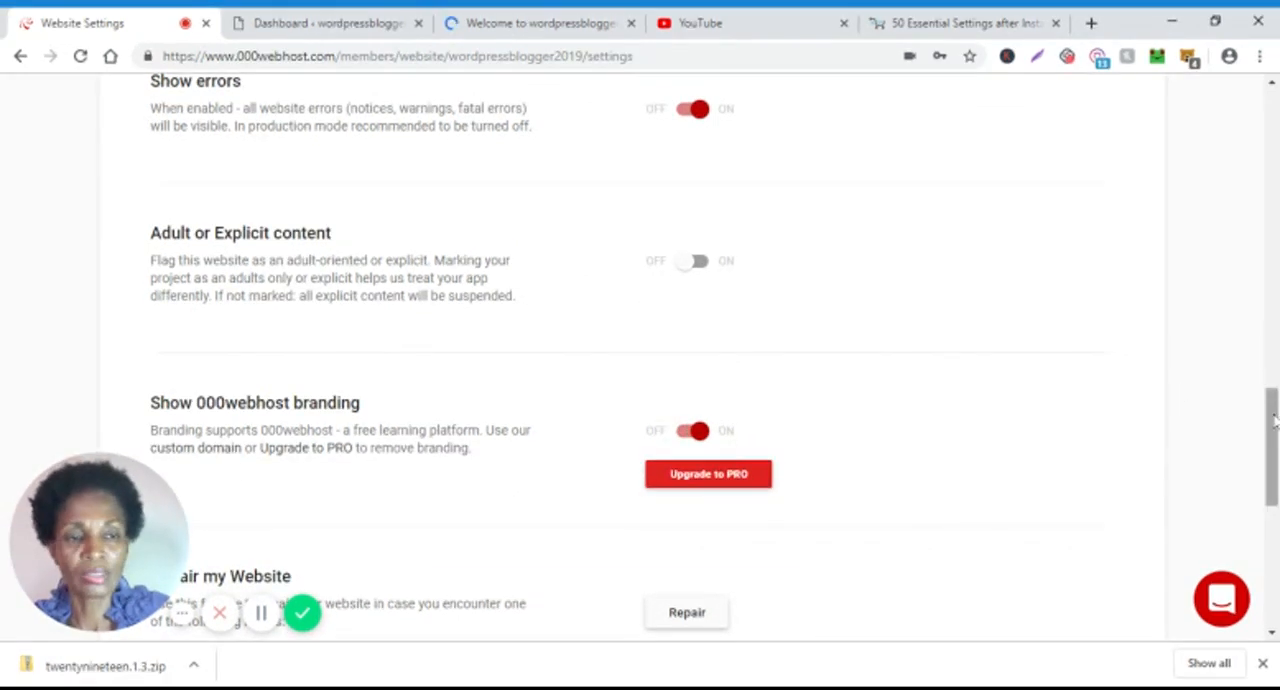
pyautogui.moveTo(1275, 455); pyautogui.dragTo(1275, 531)
pyautogui.scroll(-1, 704, 244)
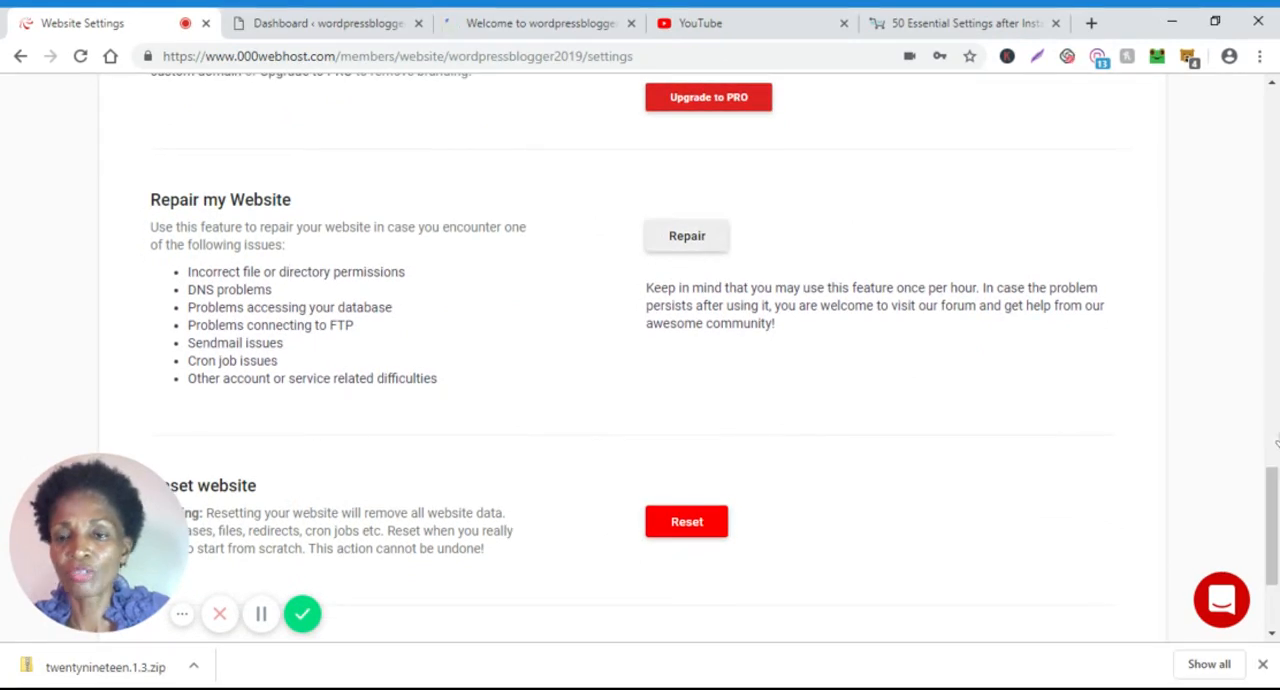
pyautogui.scroll(-2, 1276, 441)
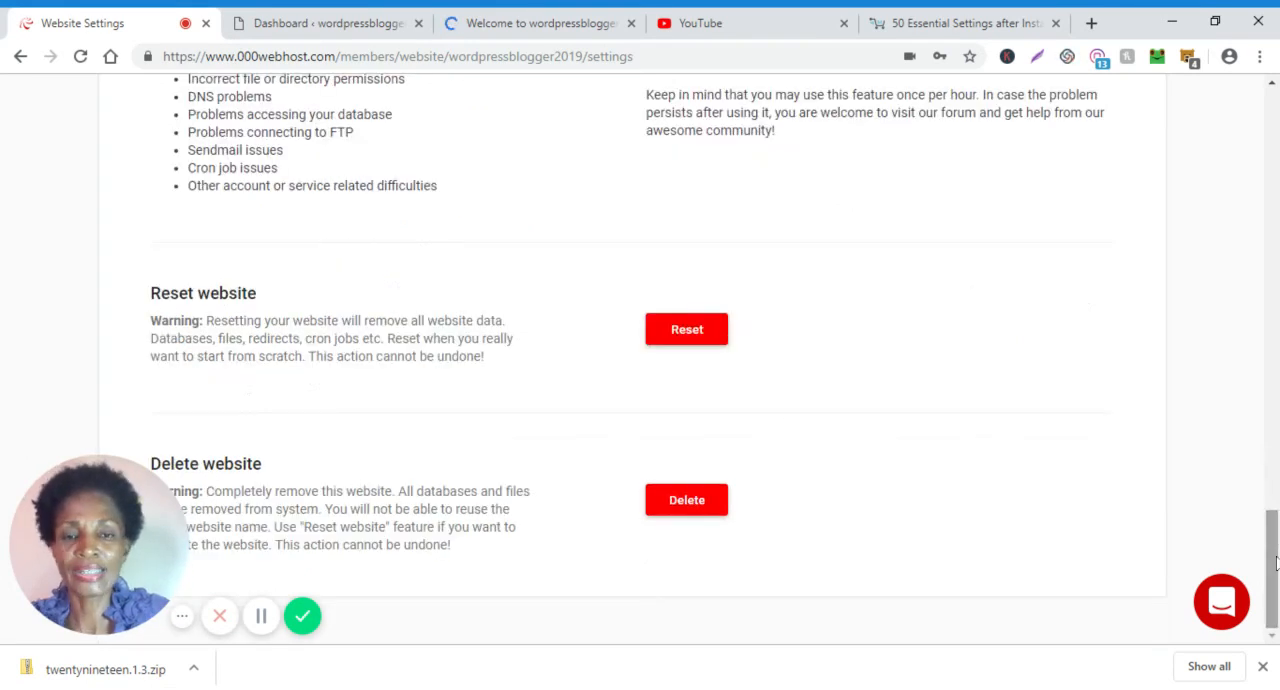
# Open the Statistics page for the wordpressblogger2019 website.
pyautogui.click(1277, 288)
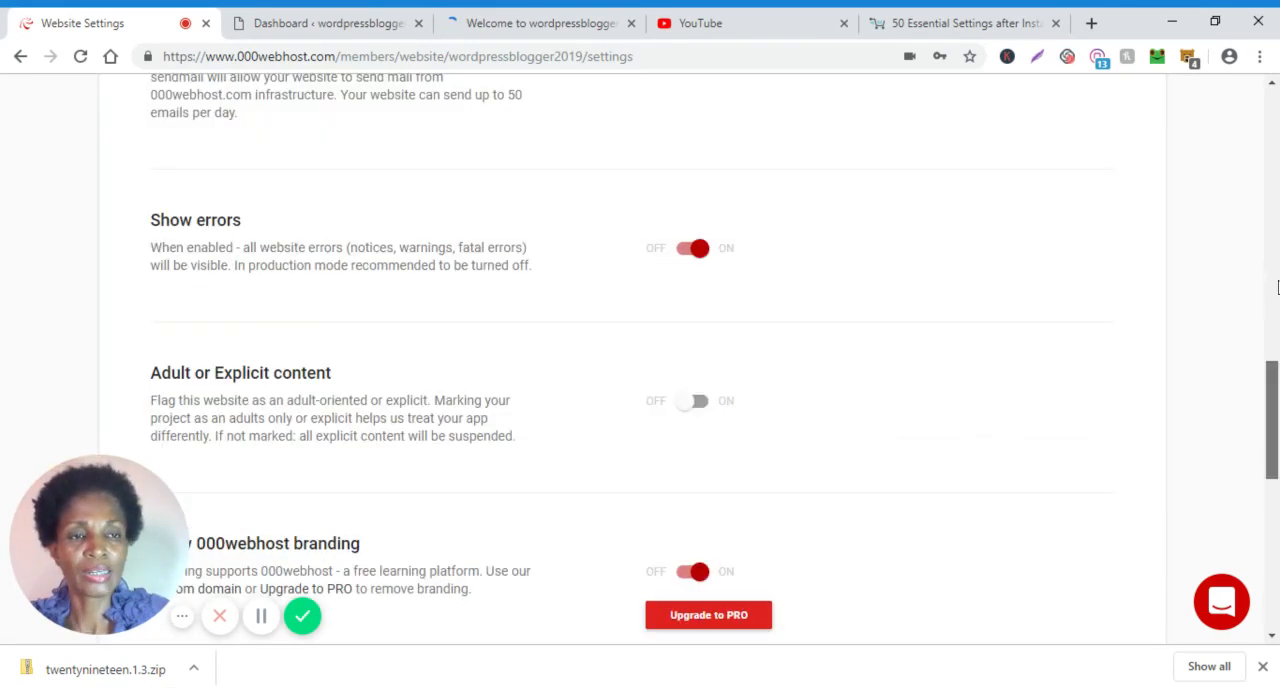
pyautogui.click(1272, 84)
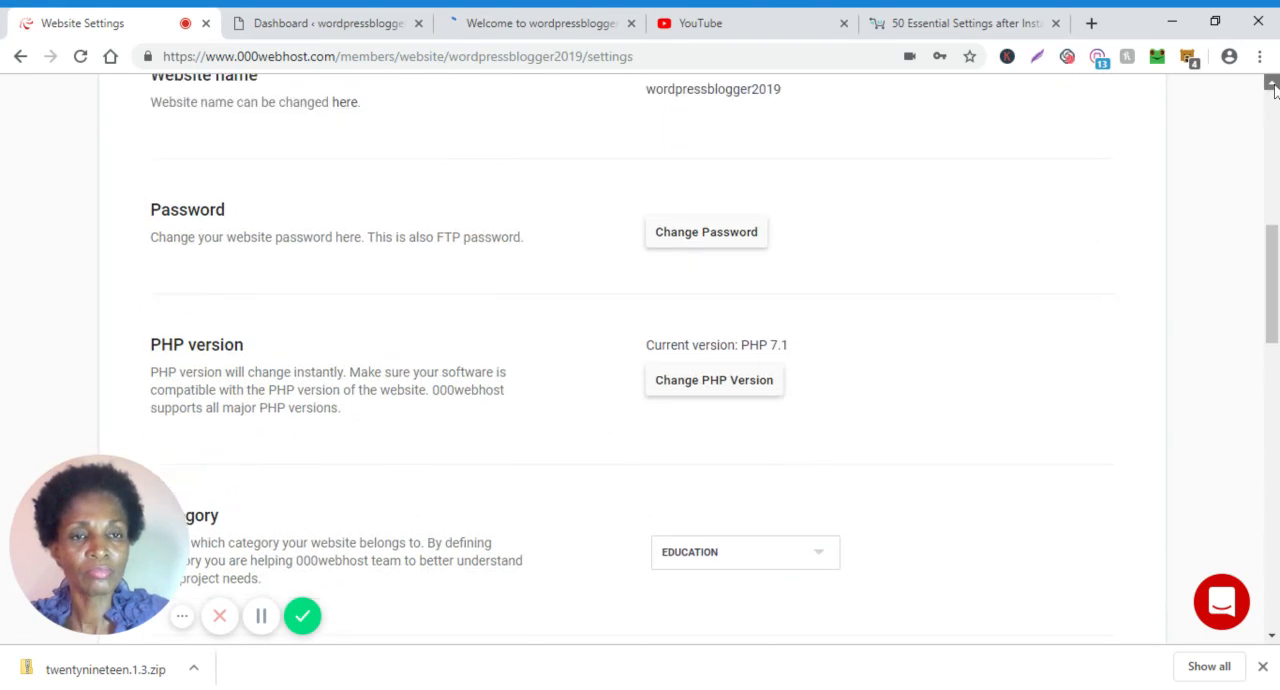
pyautogui.click(1272, 84)
pyautogui.click(1272, 84)
pyautogui.click(1272, 84)
pyautogui.click(1272, 84)
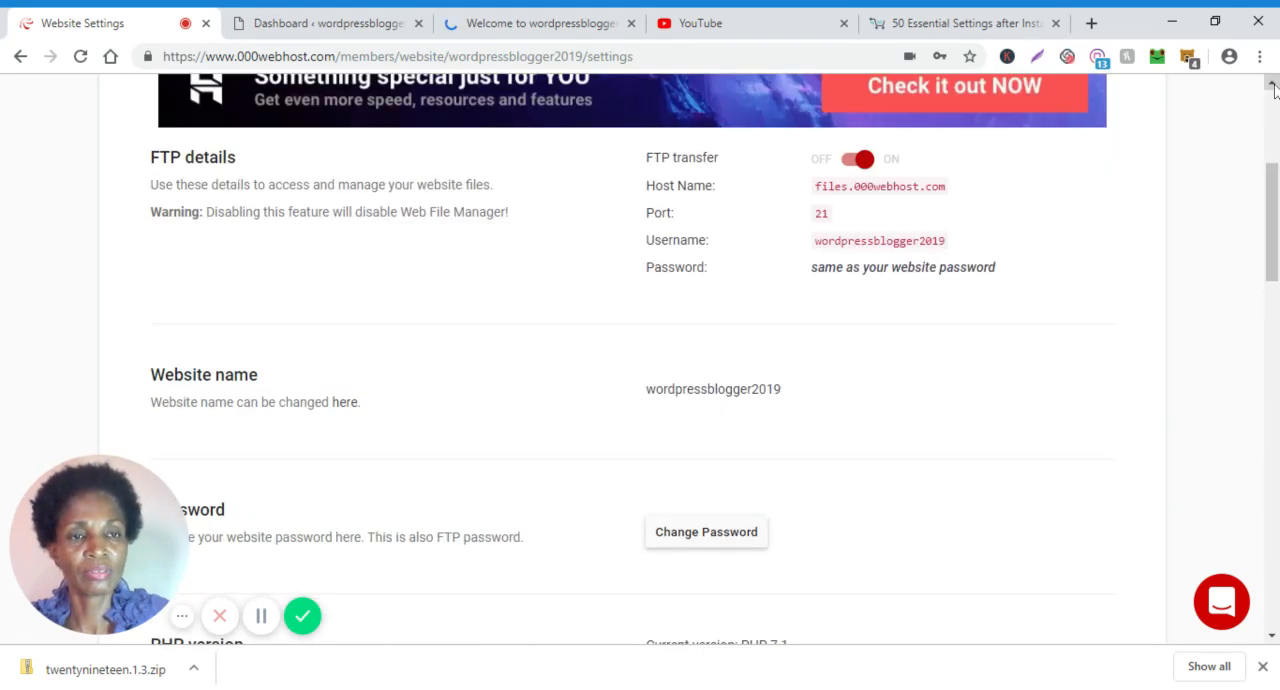
pyautogui.click(1272, 84)
pyautogui.click(1272, 84)
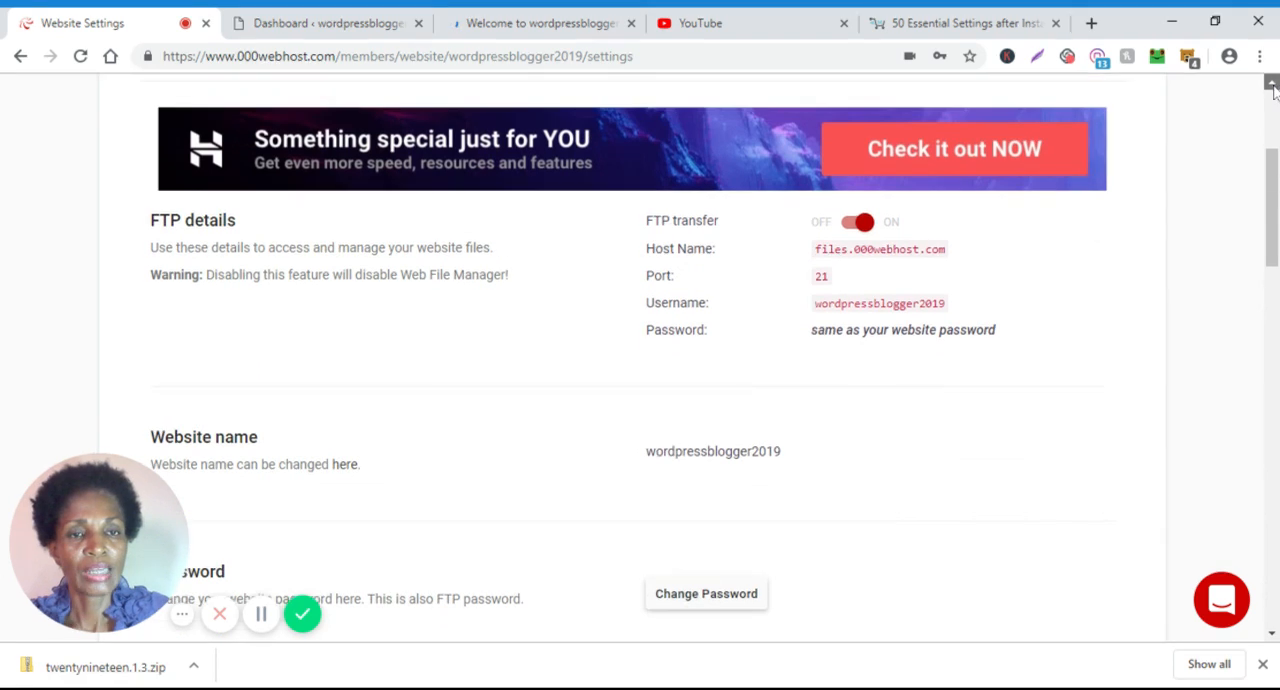
pyautogui.click(1272, 84)
pyautogui.click(1272, 84)
pyautogui.click(1272, 84)
pyautogui.click(1272, 84)
pyautogui.click(1272, 84)
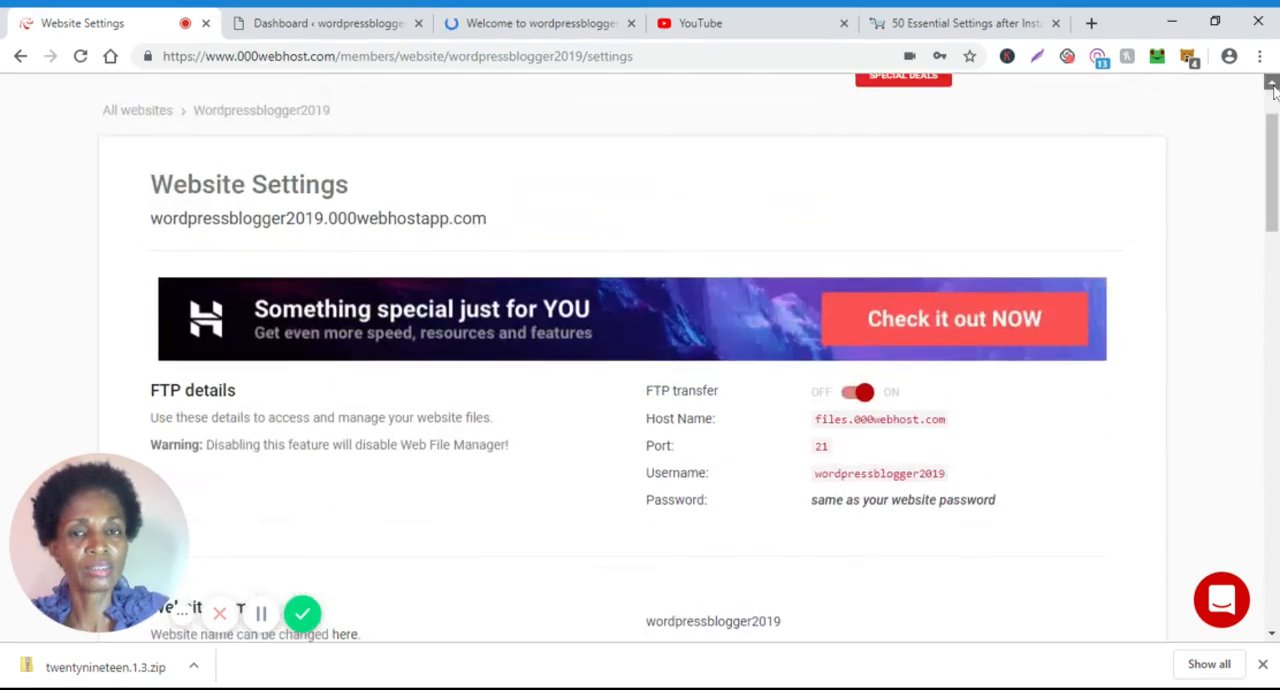
pyautogui.click(1272, 84)
pyautogui.click(1272, 84)
pyautogui.click(1272, 84)
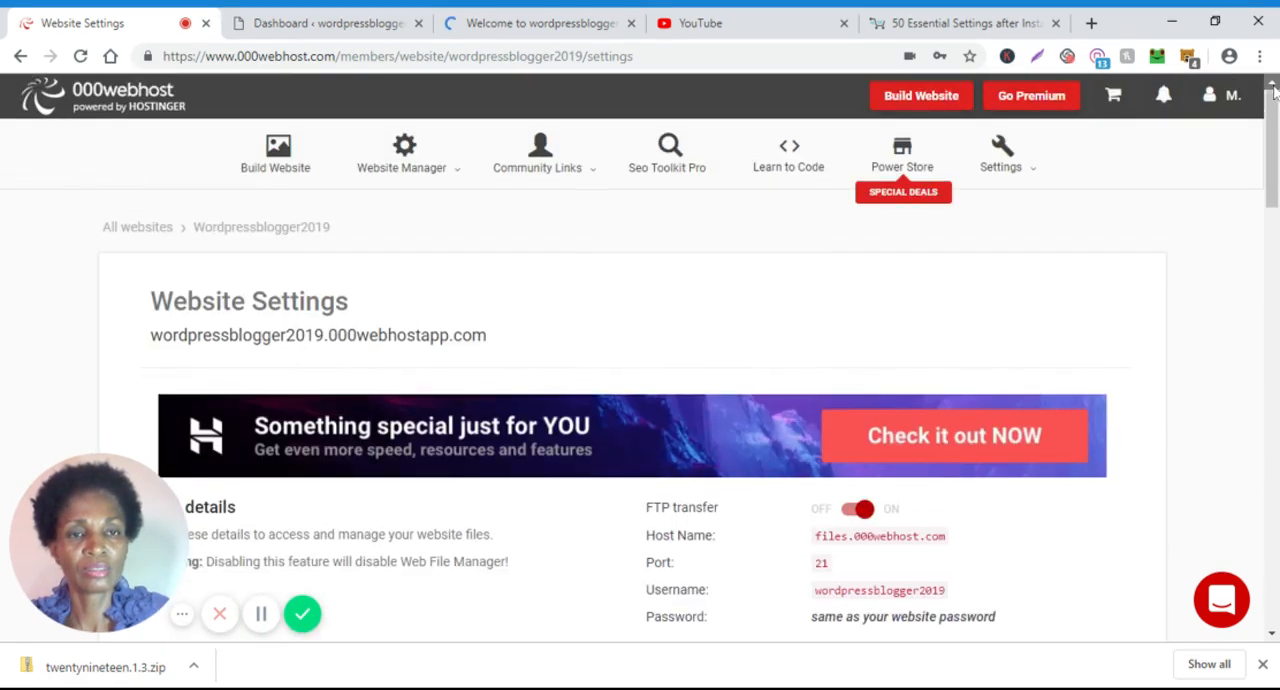
pyautogui.click(1001, 152)
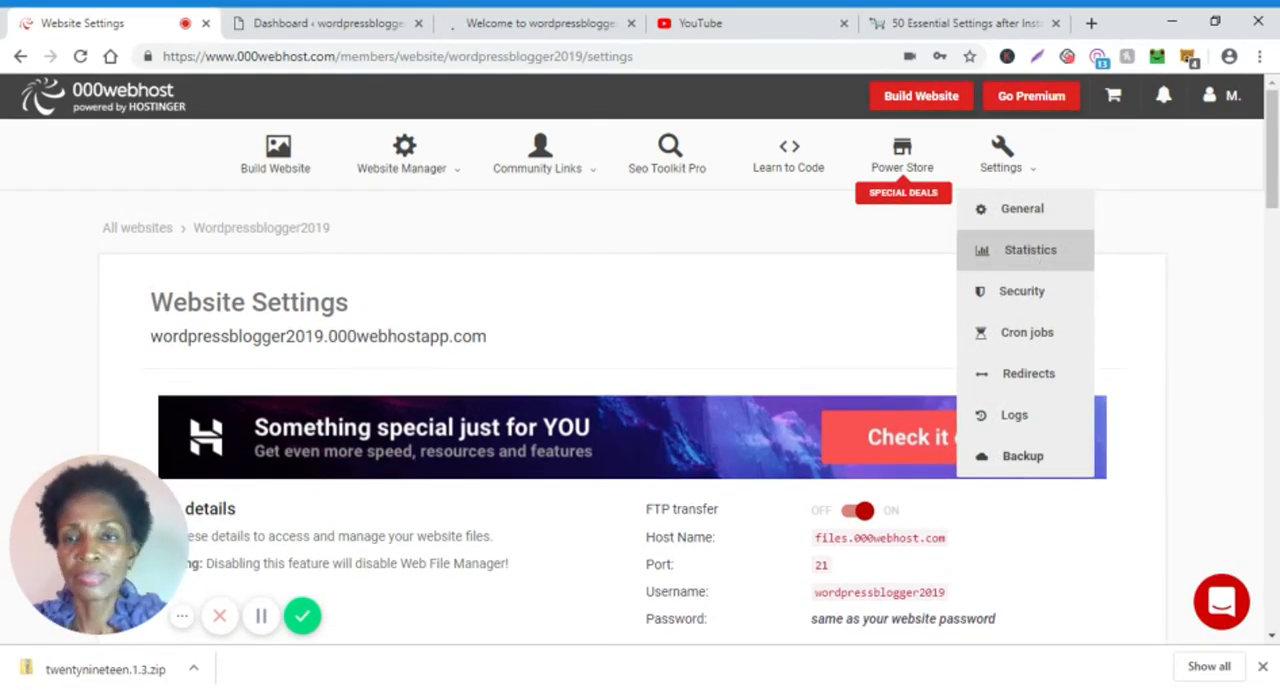
pyautogui.click(1035, 256)
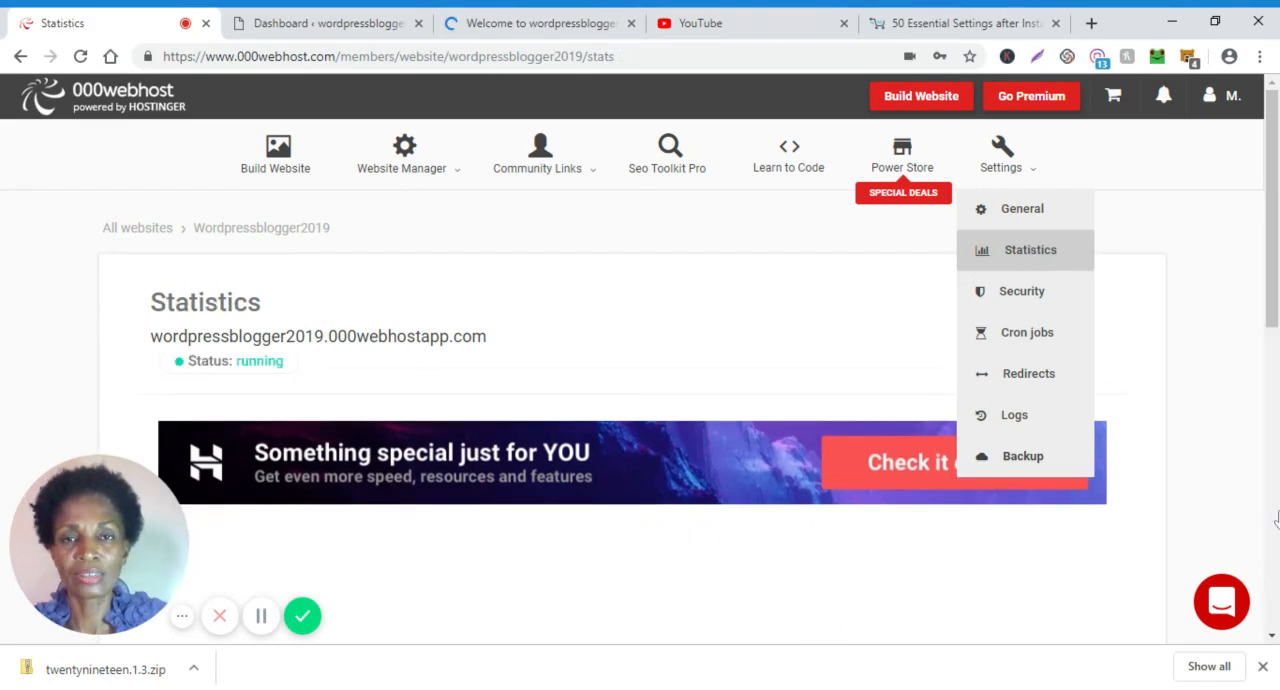
# Examine the Requests Per Minute chart in the website's statistics, including its danger and critical zones.
pyautogui.click(1272, 640)
pyautogui.click(1272, 640)
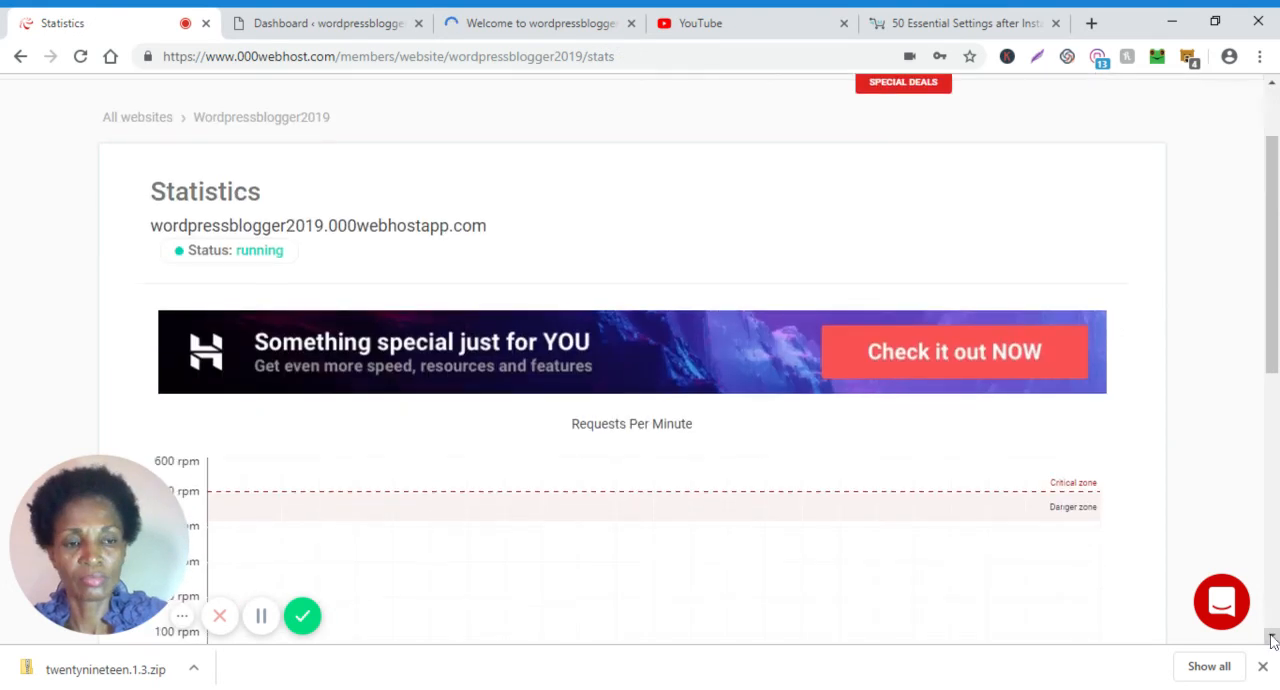
pyautogui.click(1272, 640)
pyautogui.click(1272, 640)
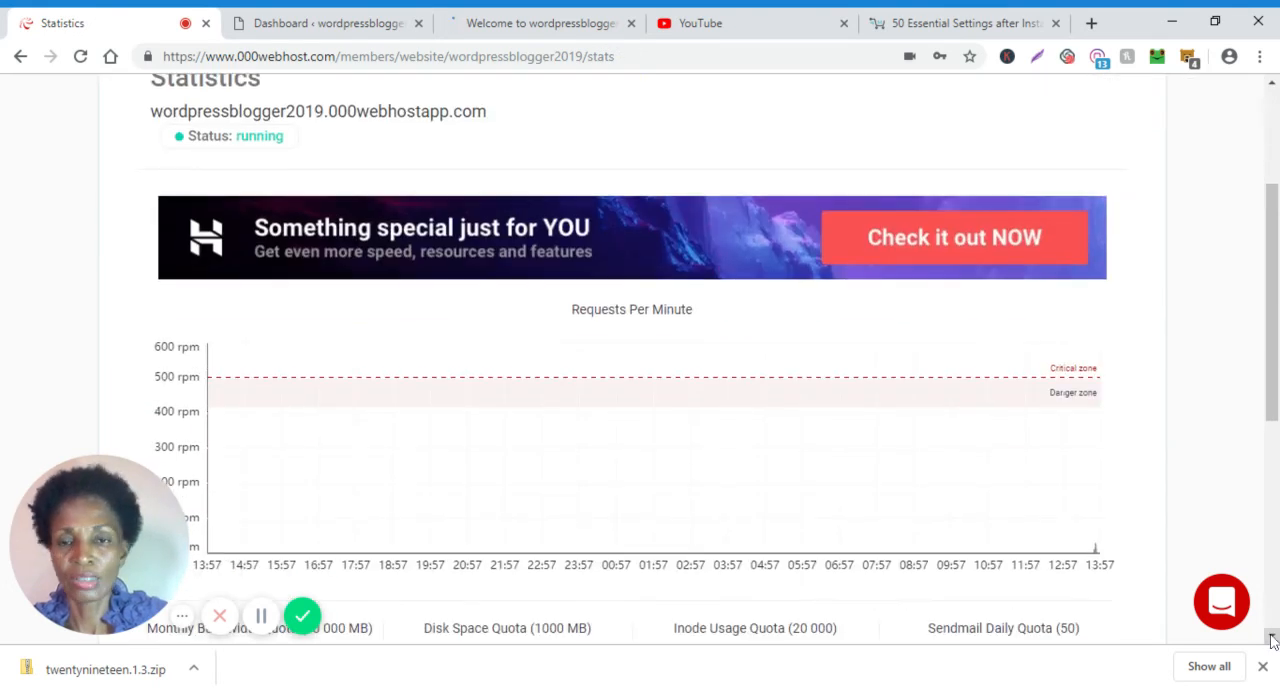
pyautogui.click(1272, 640)
pyautogui.click(1272, 640)
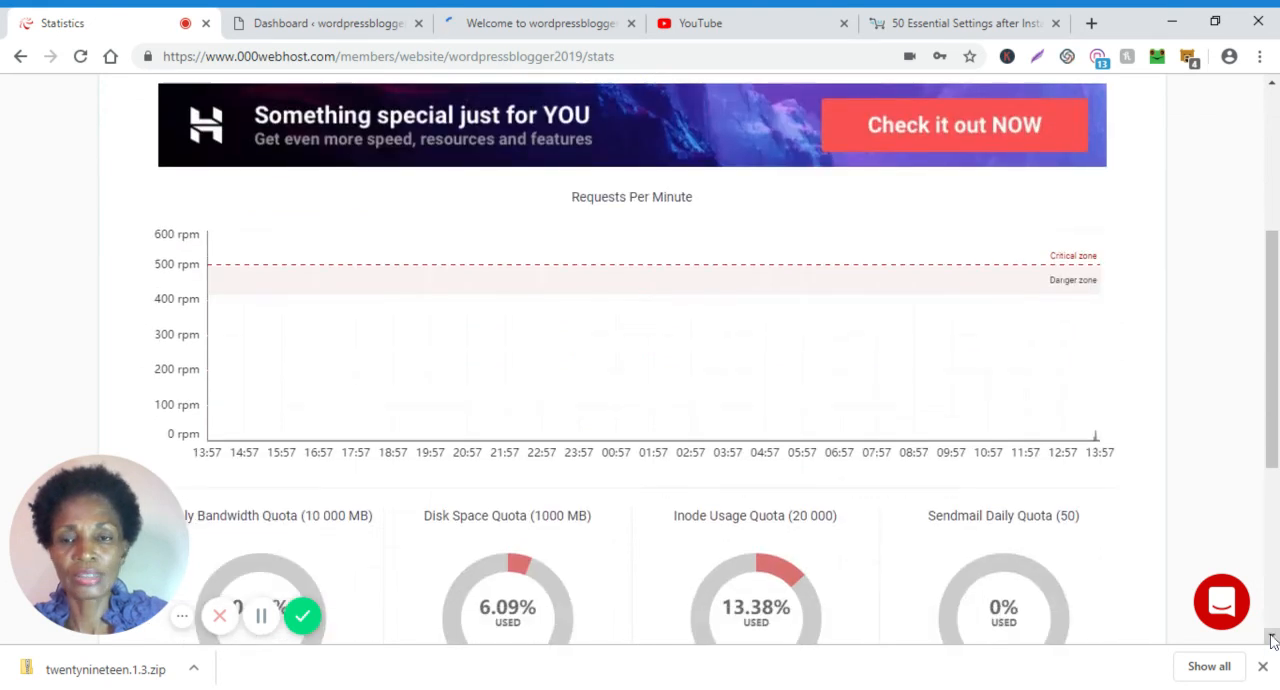
pyautogui.click(1272, 640)
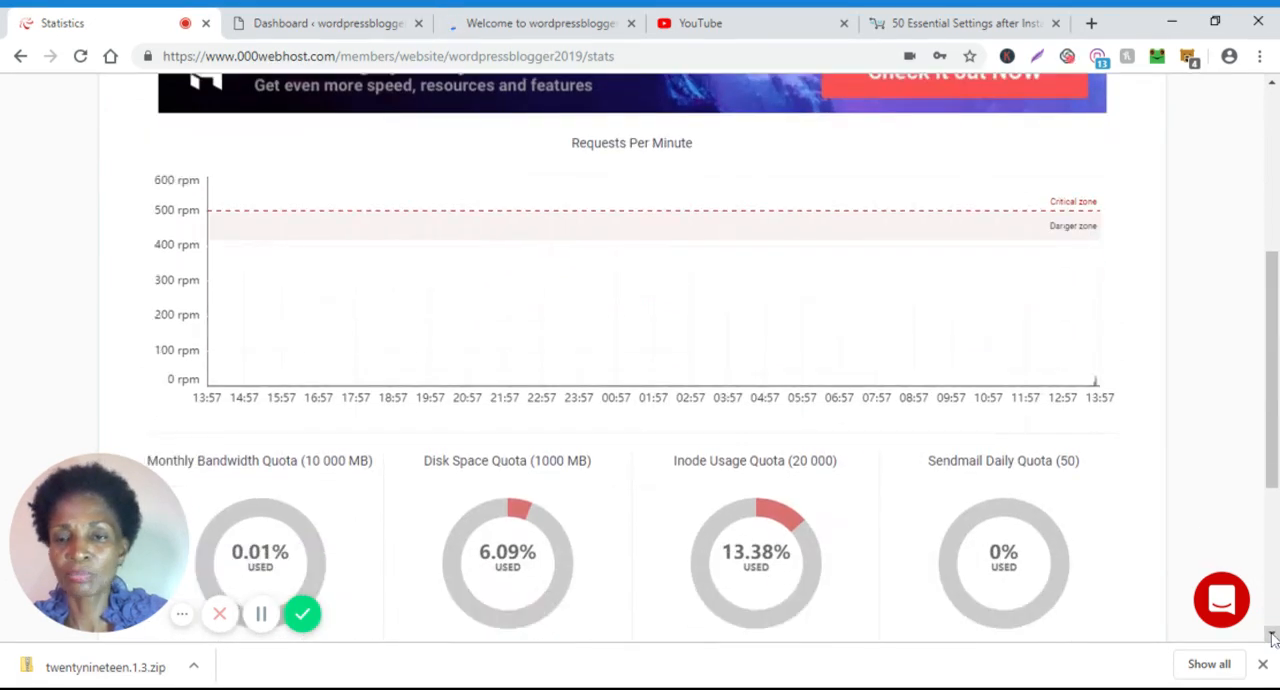
# Check the website's remaining monthly bandwidth, disk space, inode and daily Sendmail quotas, down to the PRO upgrade offer.
pyautogui.click(1272, 640)
pyautogui.click(1272, 640)
pyautogui.click(1272, 640)
pyautogui.click(1272, 640)
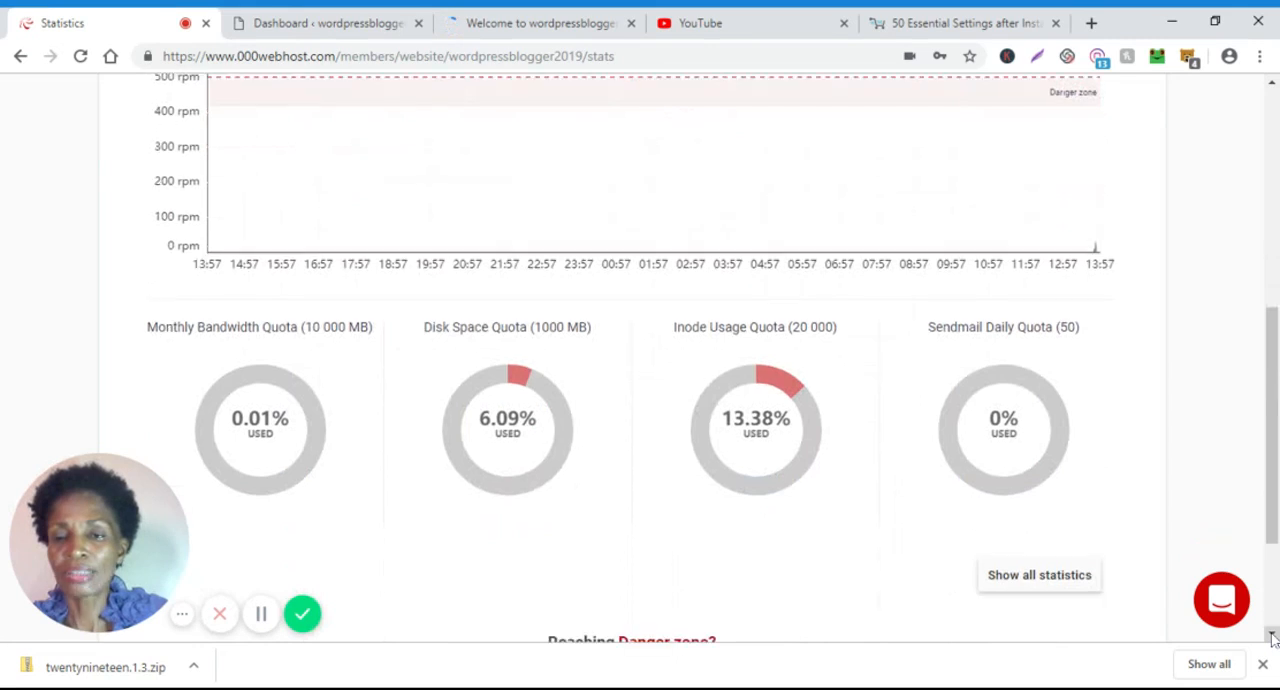
pyautogui.click(1272, 640)
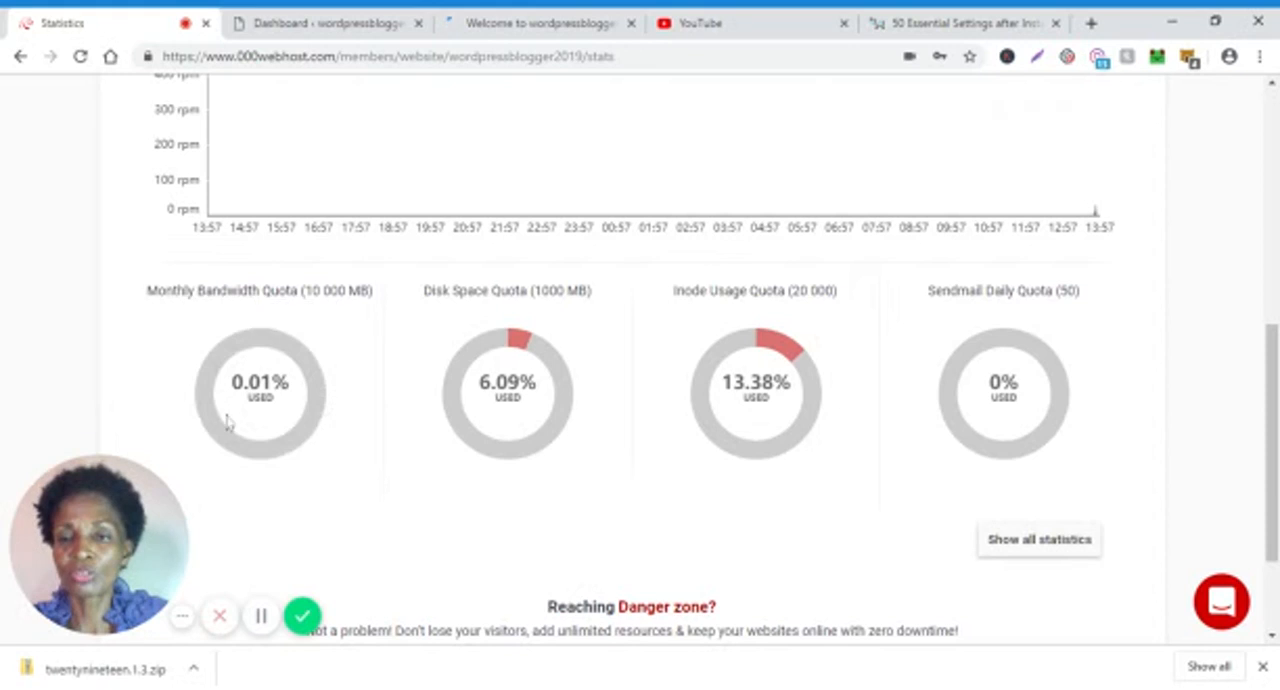
pyautogui.moveTo(250, 372)
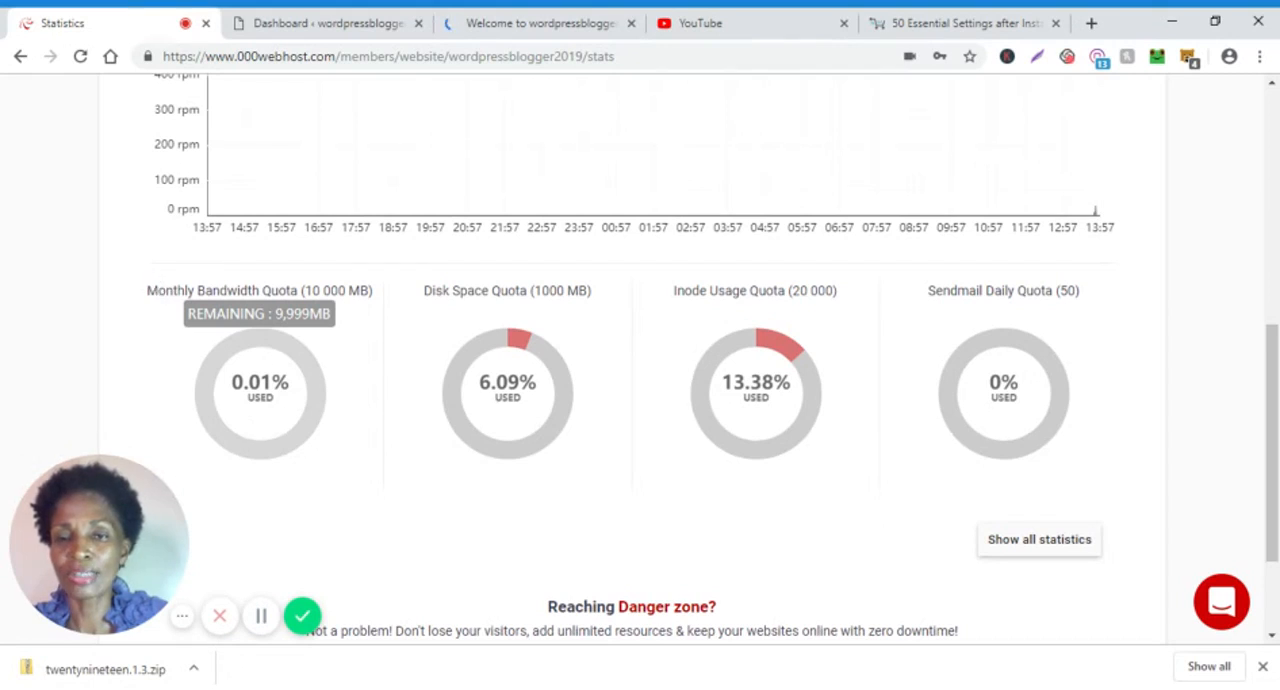
pyautogui.moveTo(518, 338)
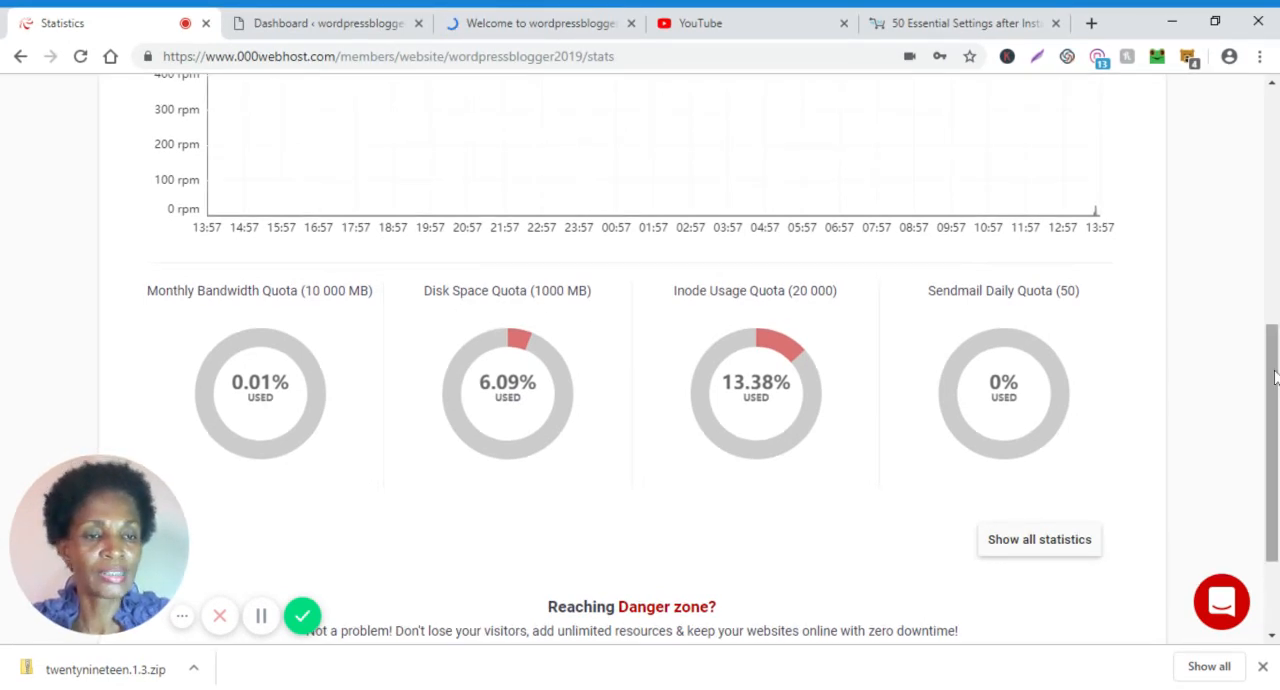
pyautogui.moveTo(1274, 393); pyautogui.dragTo(1276, 432)
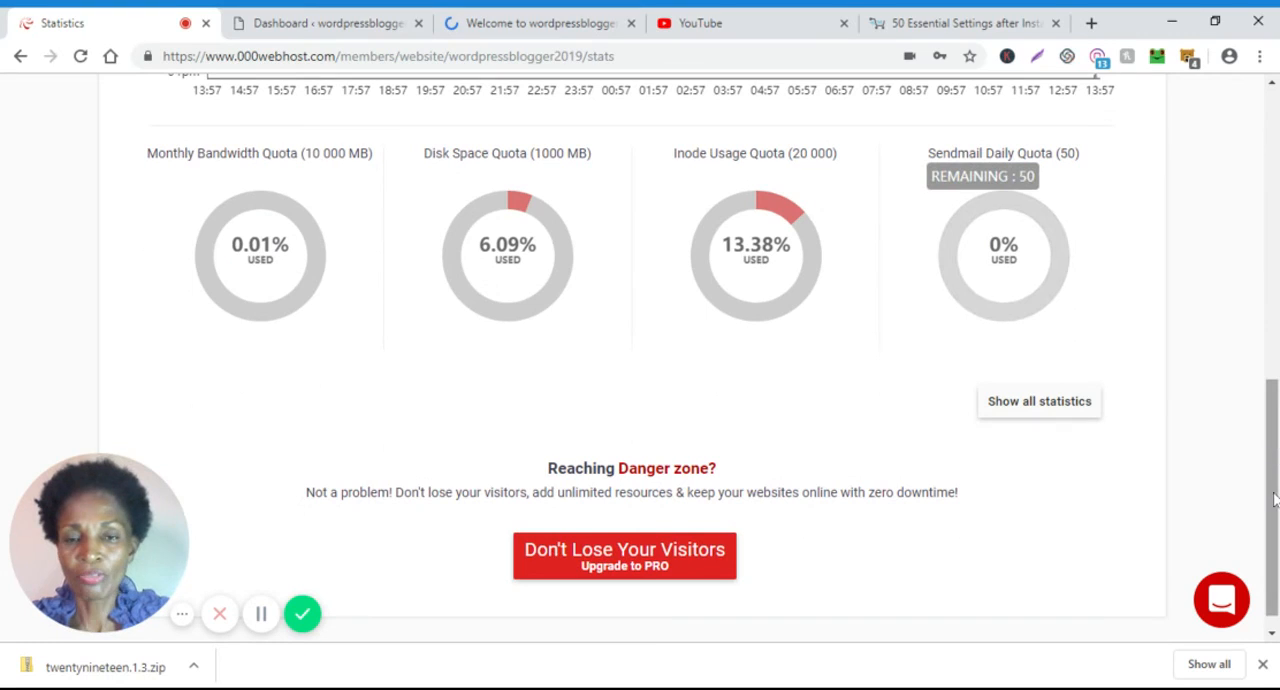
pyautogui.scroll(-1, 1274, 500)
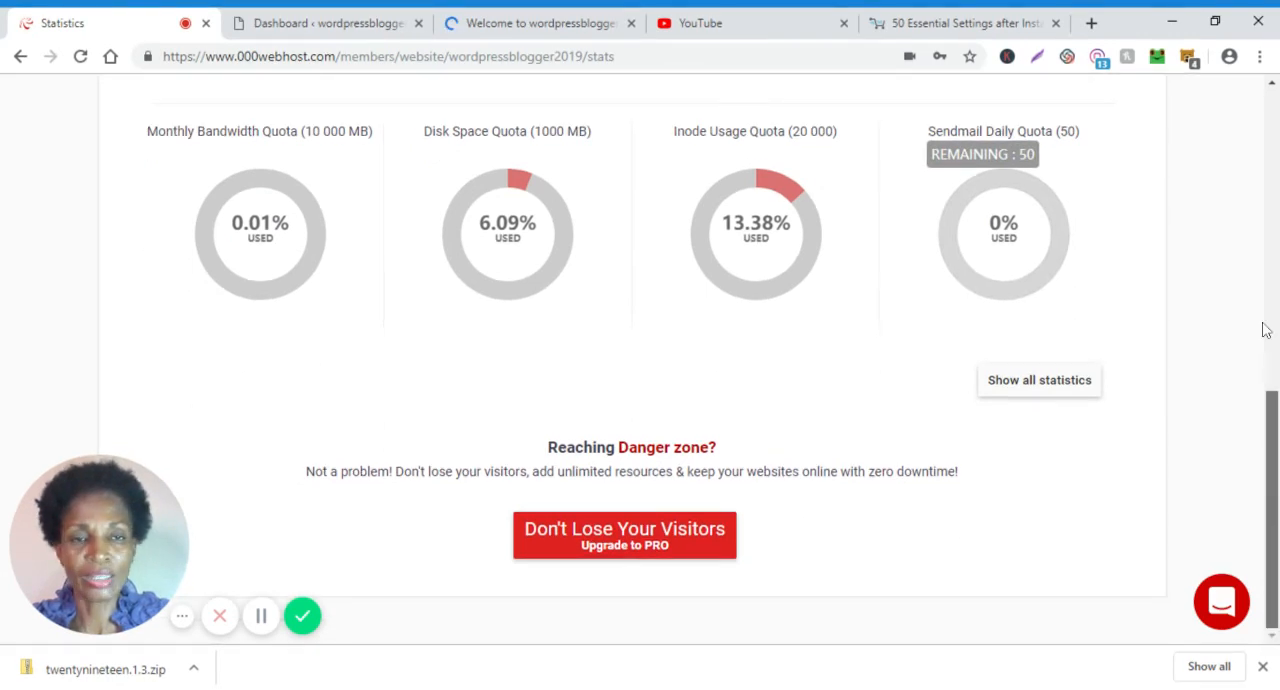
# Open the Security page for the wordpressblogger2019 website.
pyautogui.scroll(3, 1264, 325)
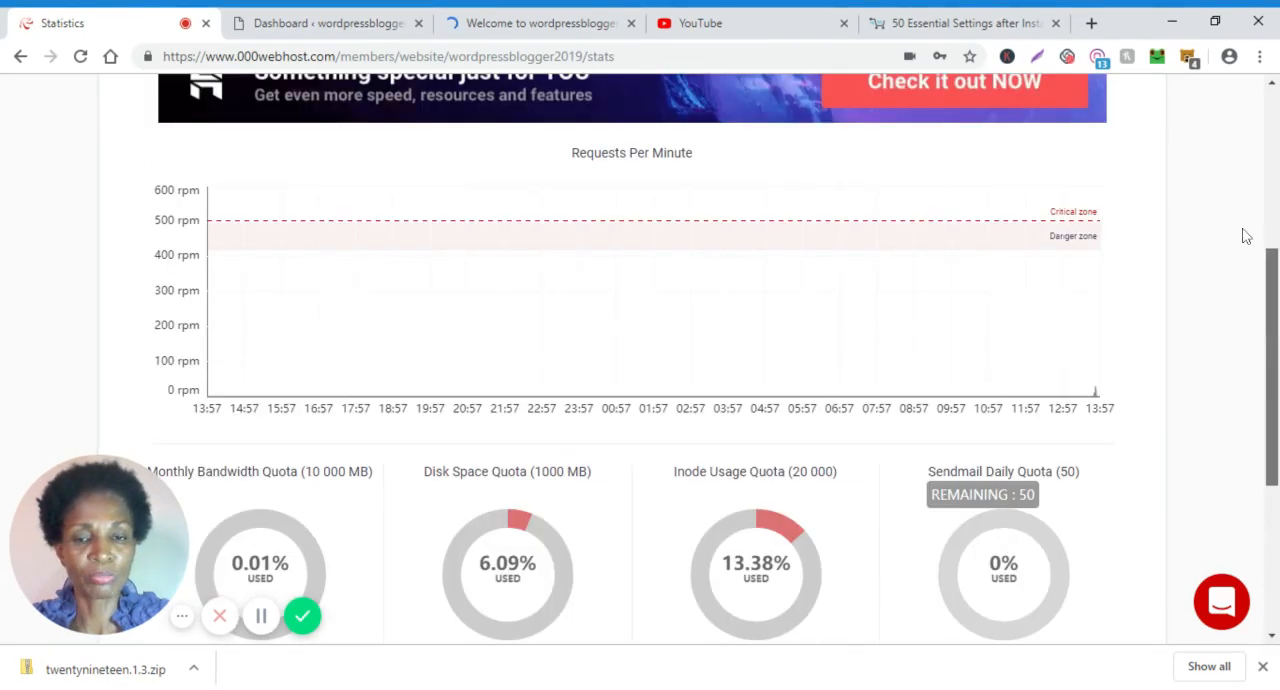
pyautogui.scroll(2, 1246, 235)
pyautogui.scroll(1, 1239, 180)
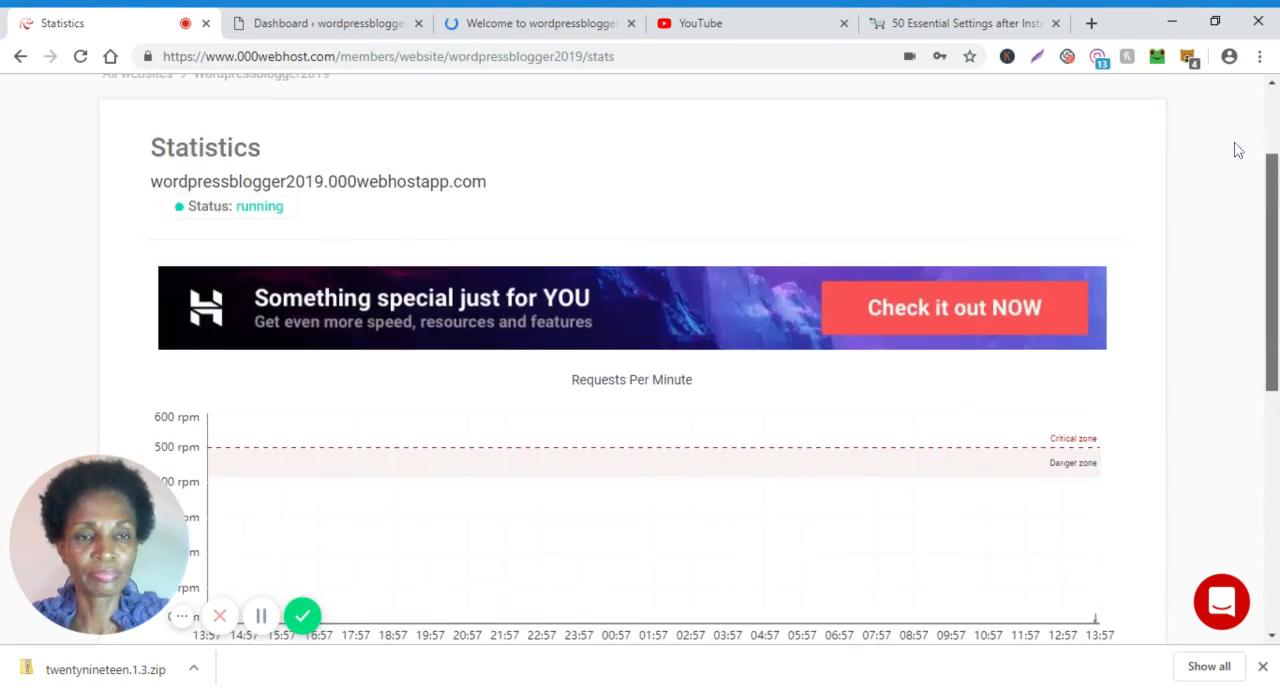
pyautogui.scroll(2, 1237, 150)
pyautogui.click(1035, 170)
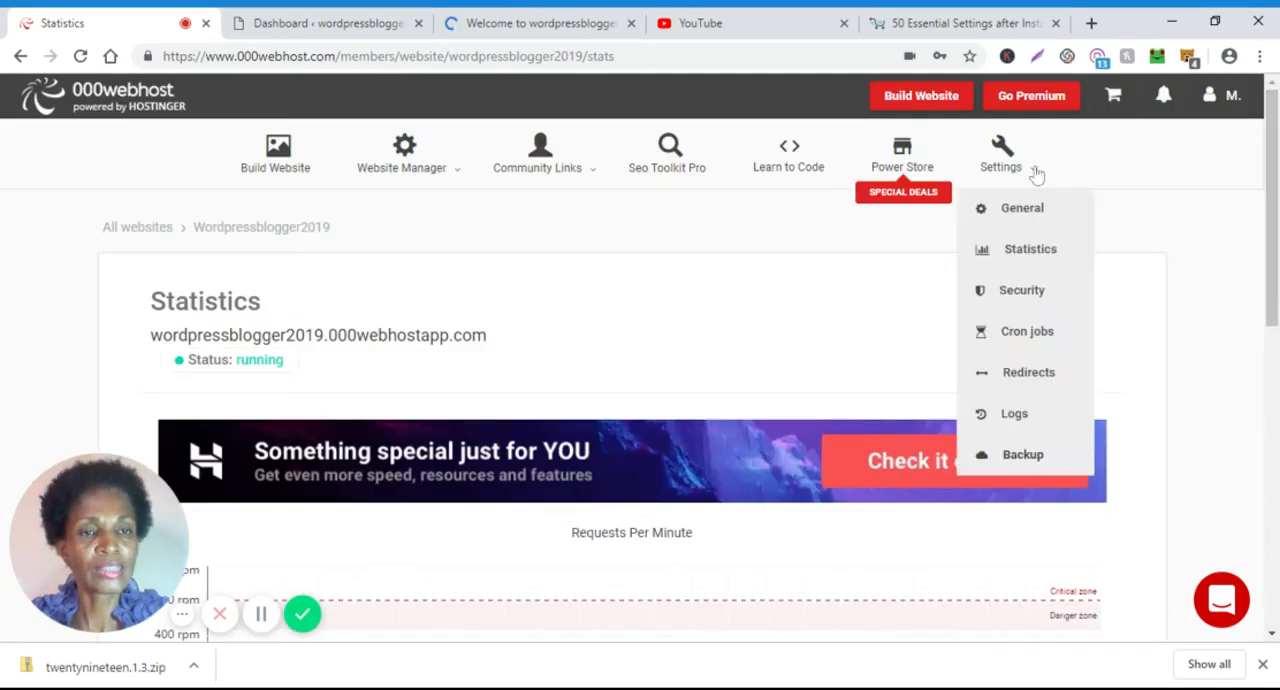
pyautogui.click(1030, 296)
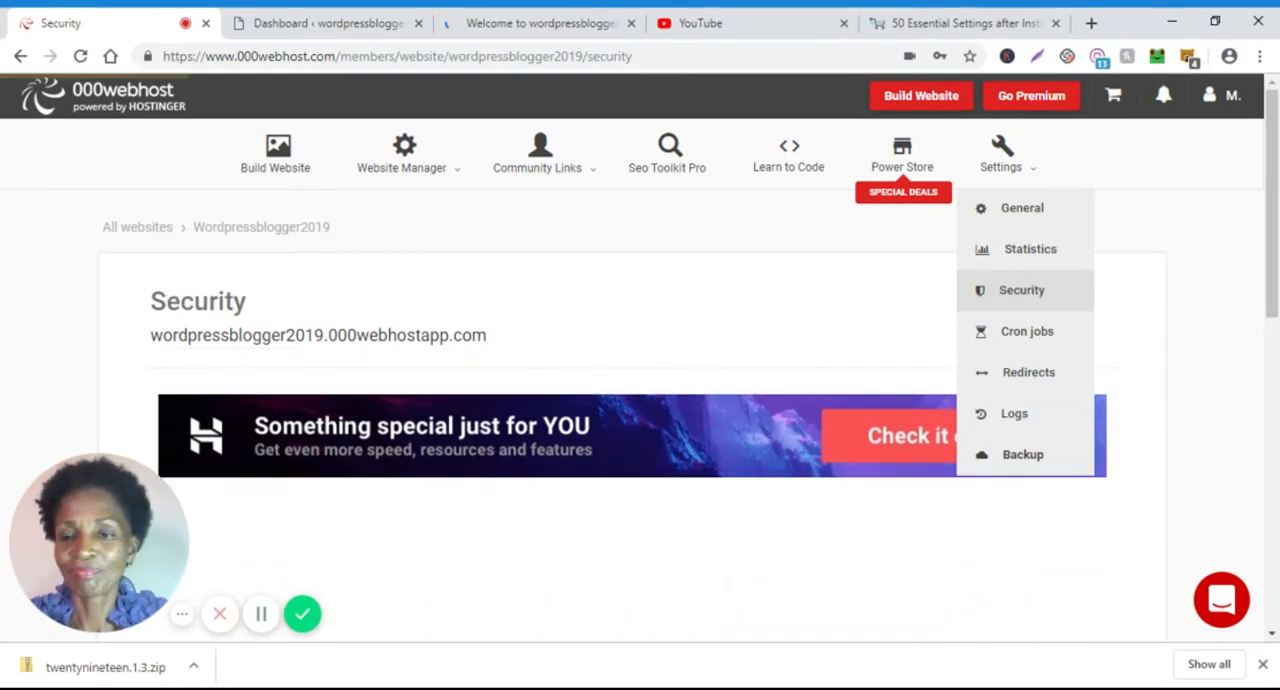
# Review the security options for blocking IP addresses, hotlink protection and password protection of directories.
pyautogui.click(1272, 640)
pyautogui.click(1272, 640)
pyautogui.click(1272, 640)
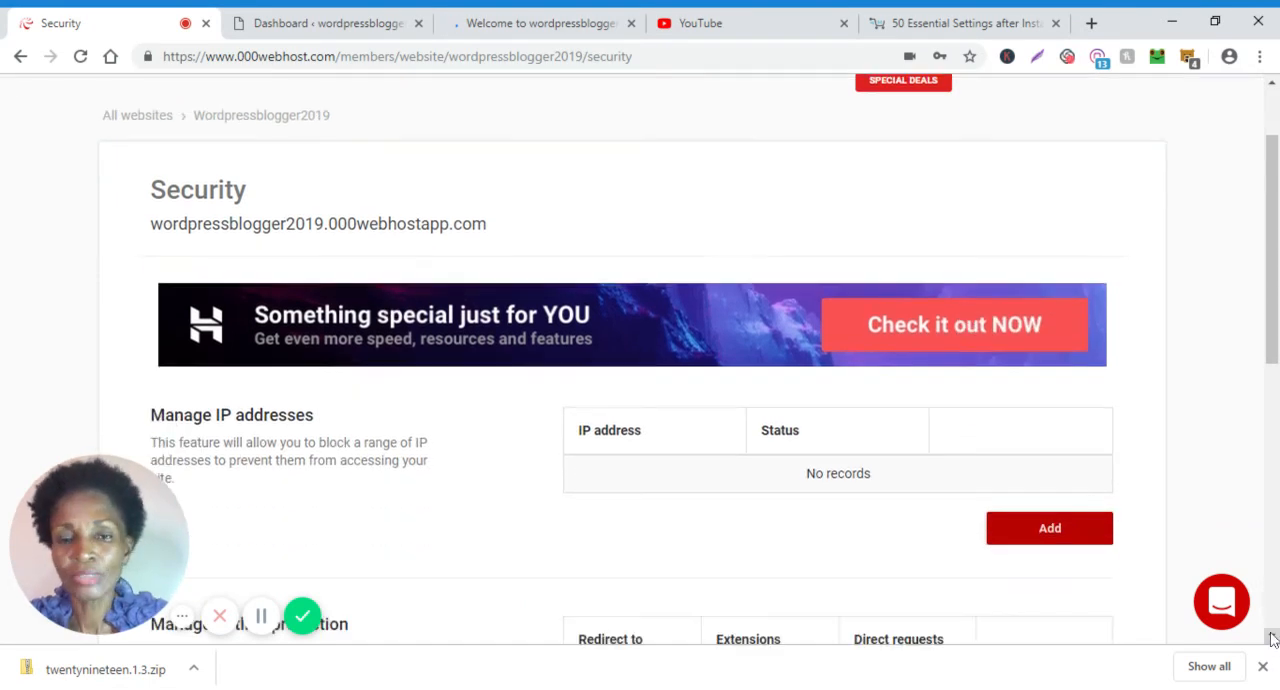
pyautogui.click(1272, 640)
pyautogui.click(1272, 640)
pyautogui.click(1272, 640)
pyautogui.click(1272, 640)
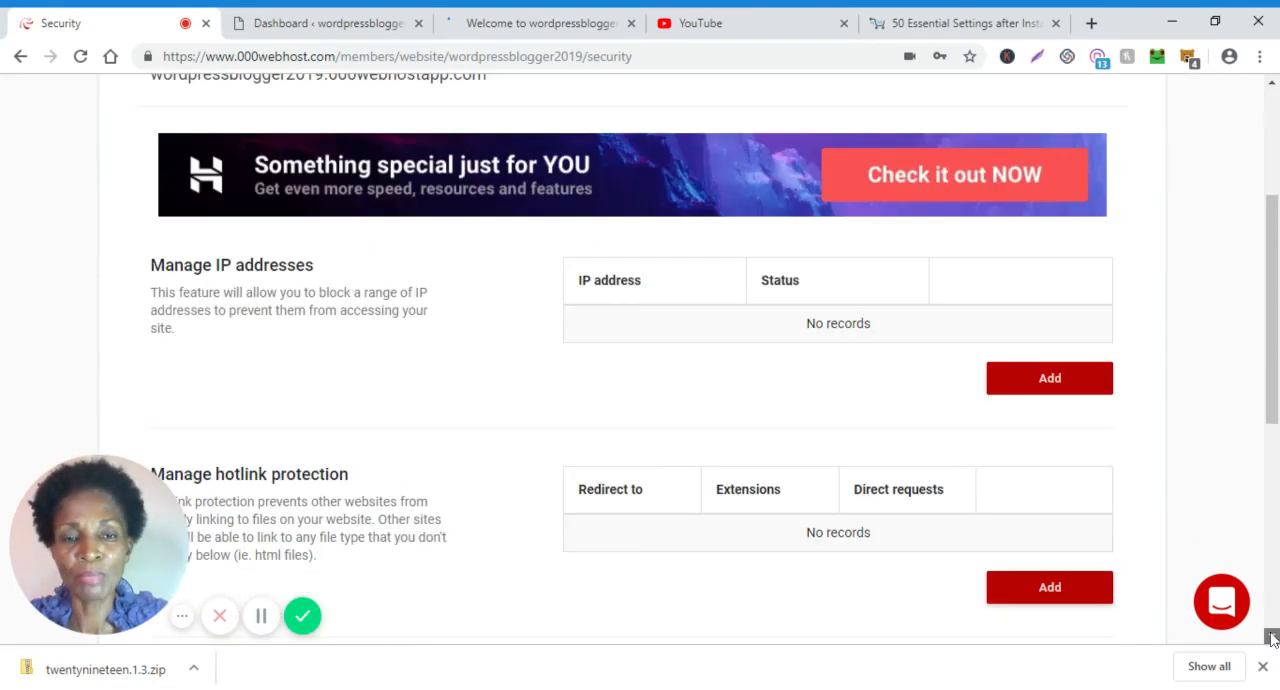
pyautogui.click(1272, 640)
pyautogui.click(1272, 640)
pyautogui.click(1272, 640)
pyautogui.click(1272, 640)
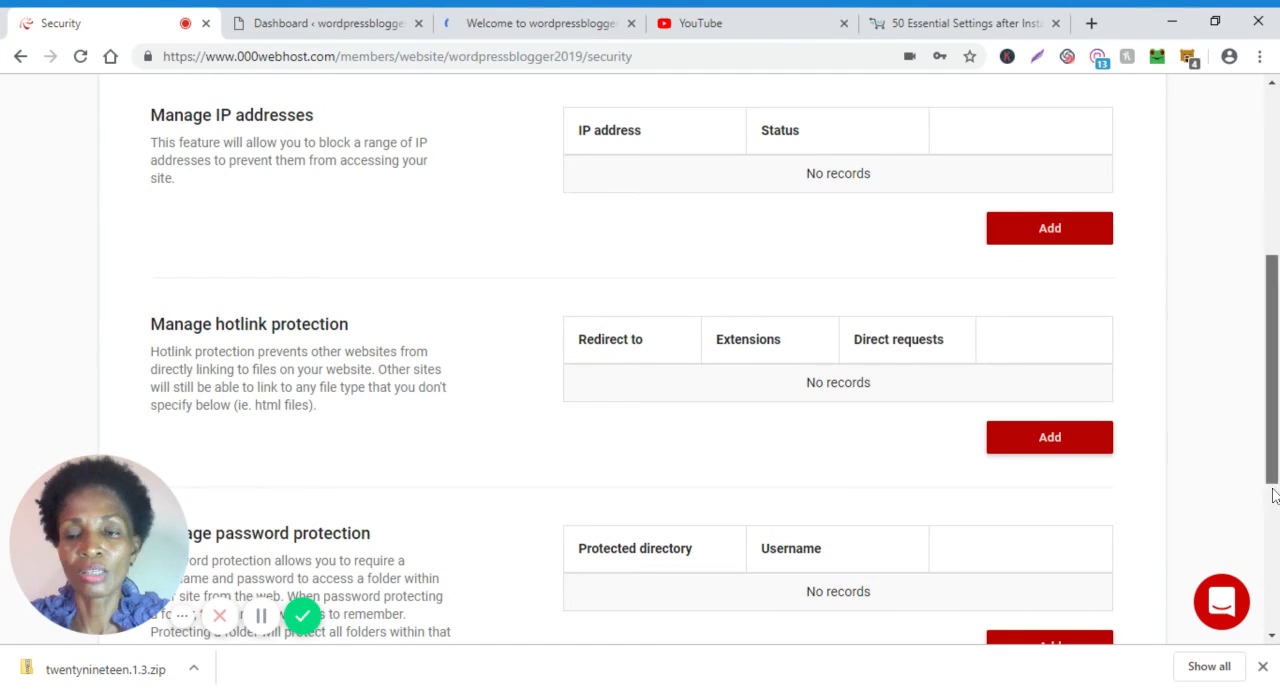
pyautogui.scroll(-1, 1273, 495)
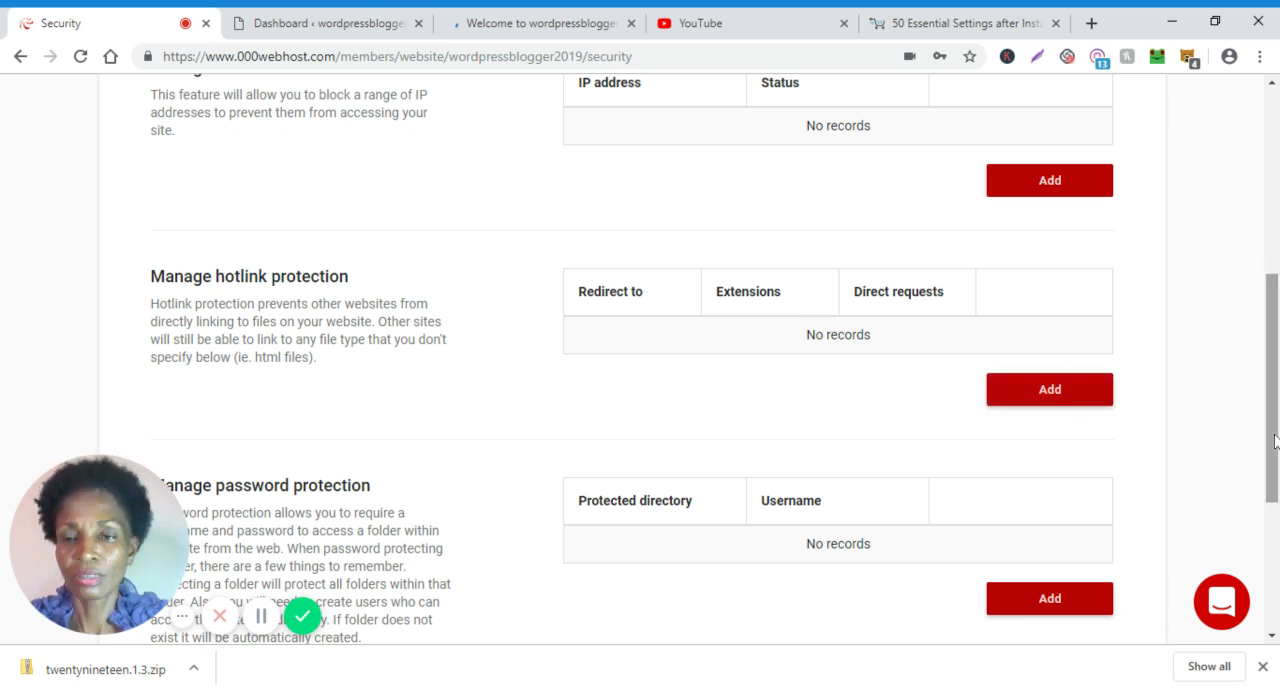
pyautogui.moveTo(1276, 487); pyautogui.dragTo(1276, 554)
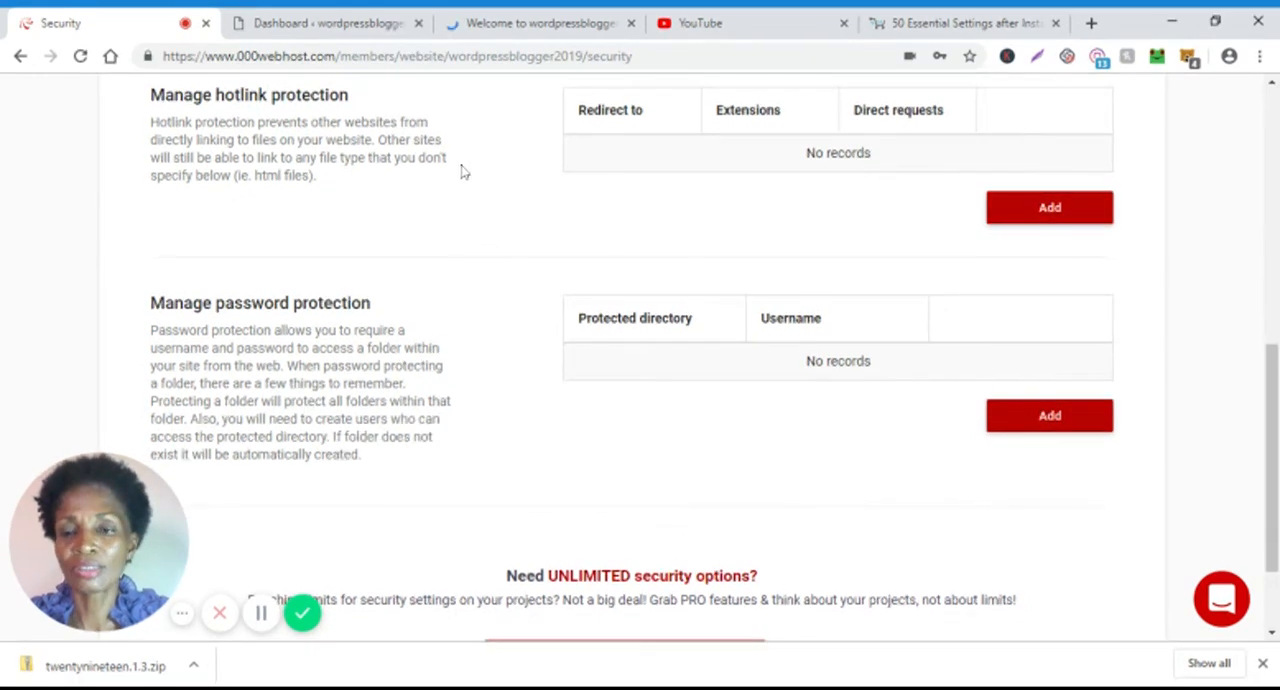
pyautogui.click(1046, 430)
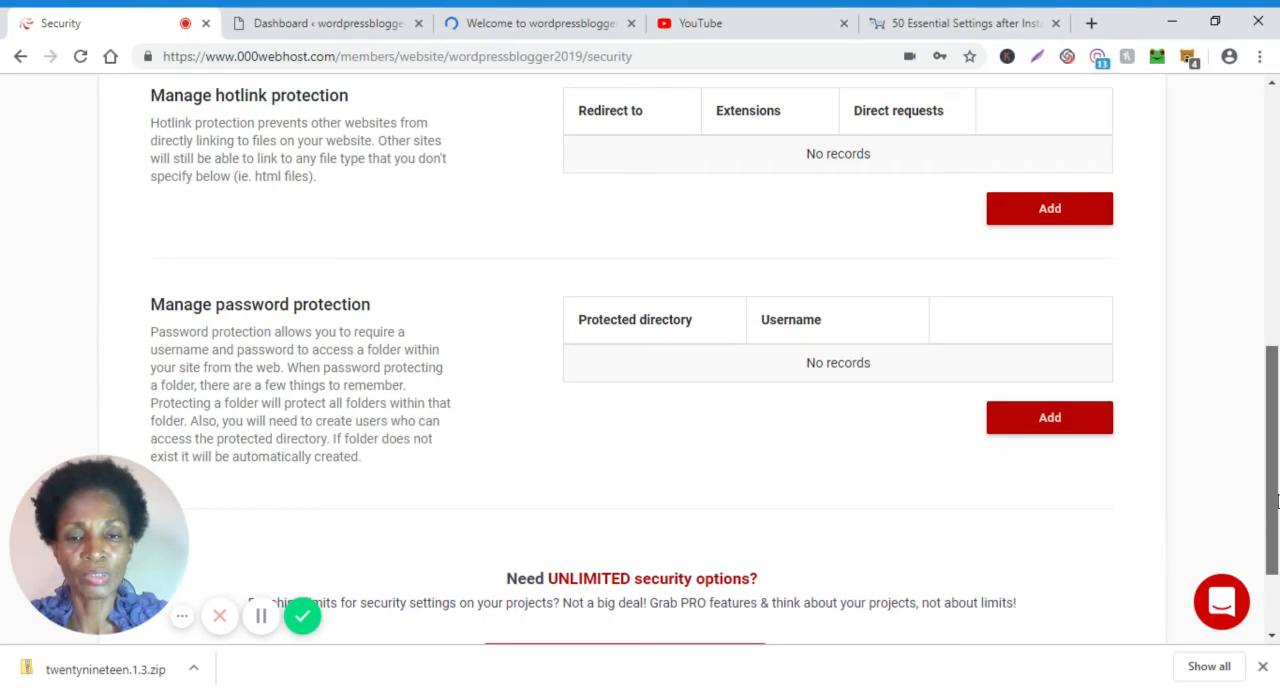
pyautogui.scroll(-2, 1275, 500)
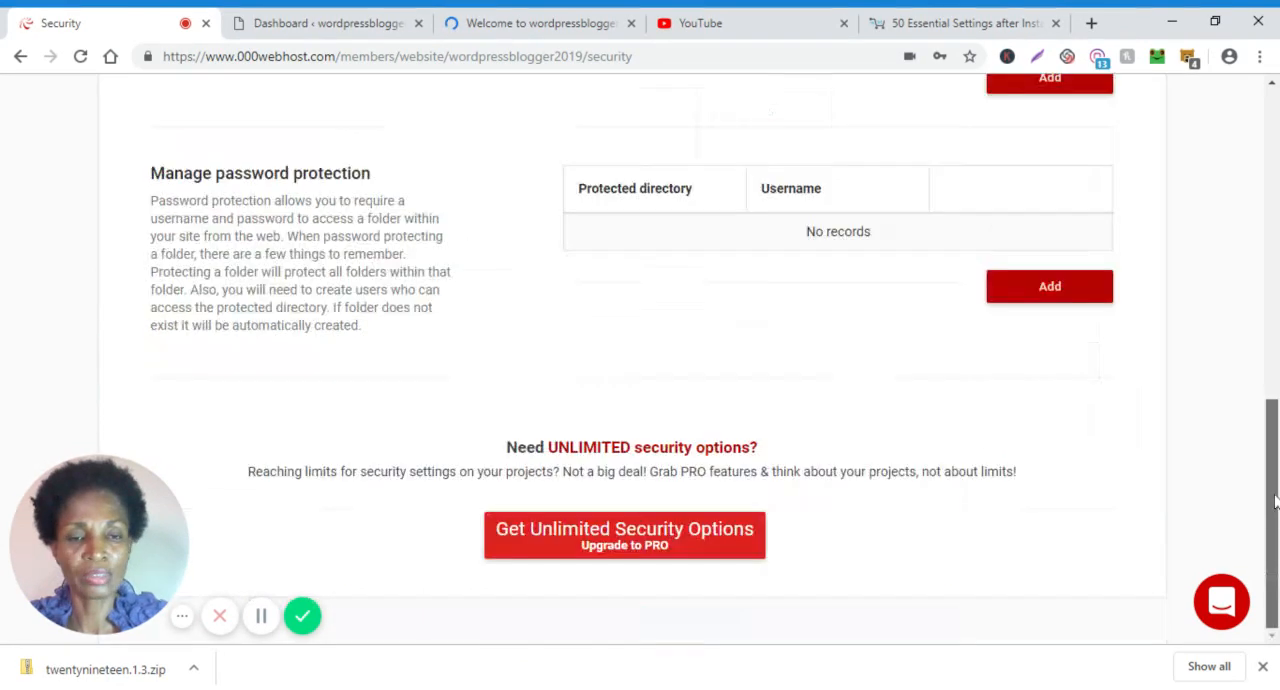
# Return to the start of the Security page and review the website's settings options, down to Backup.
pyautogui.click(1272, 86)
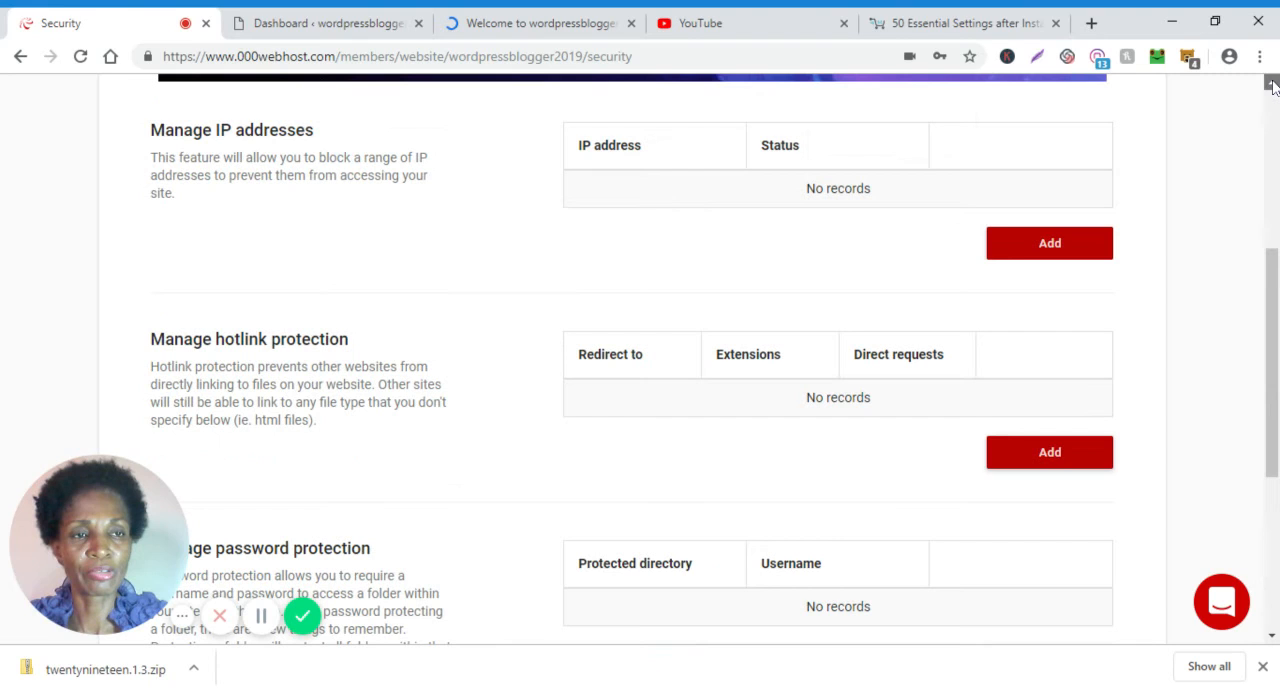
pyautogui.click(1272, 86)
pyautogui.click(1272, 86)
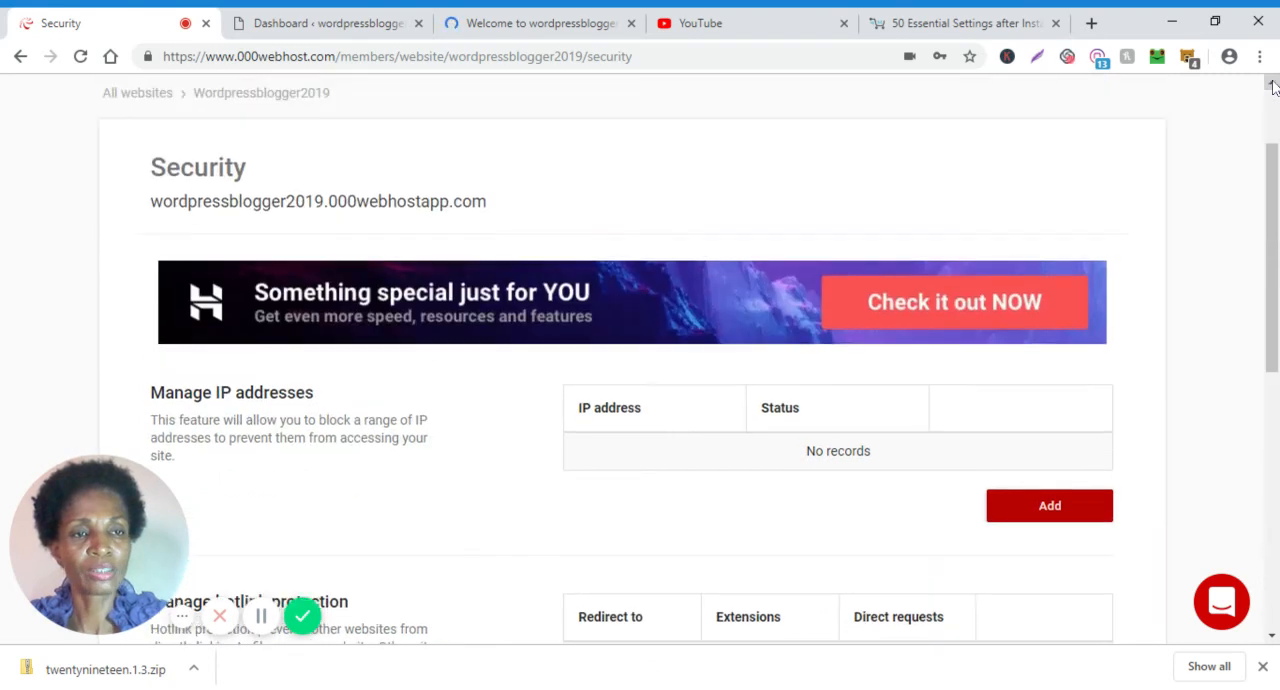
pyautogui.click(1272, 86)
pyautogui.click(1272, 86)
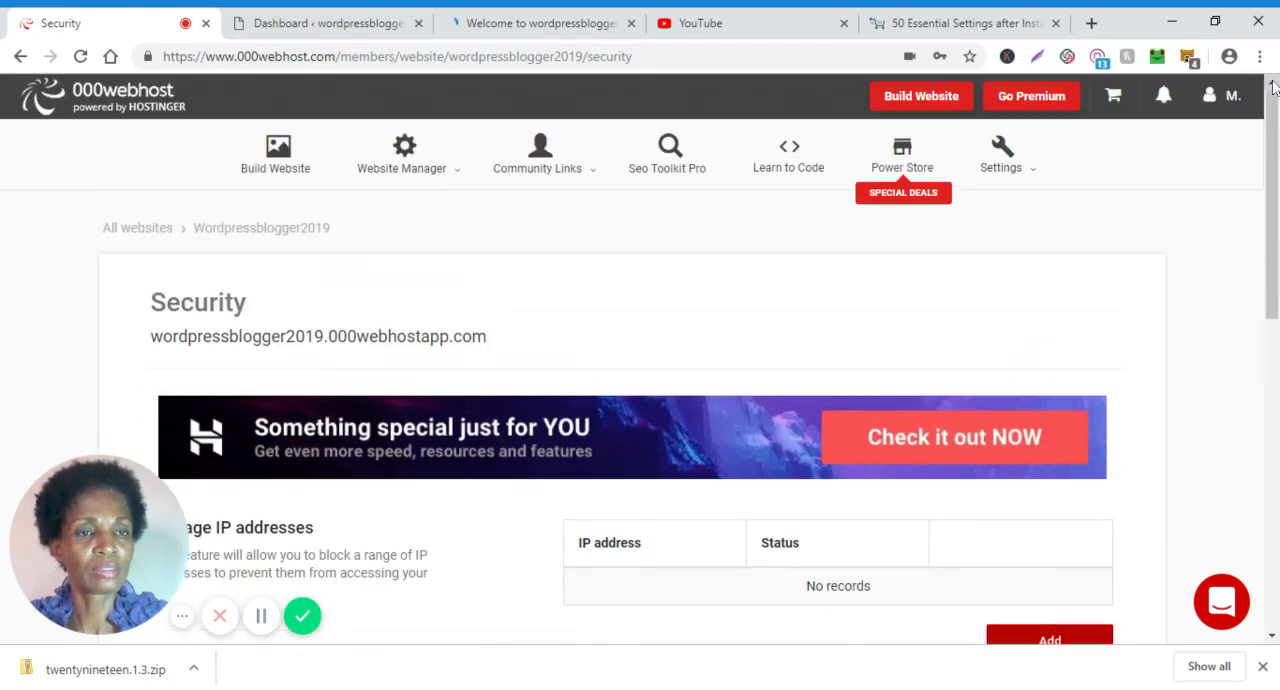
pyautogui.click(1034, 177)
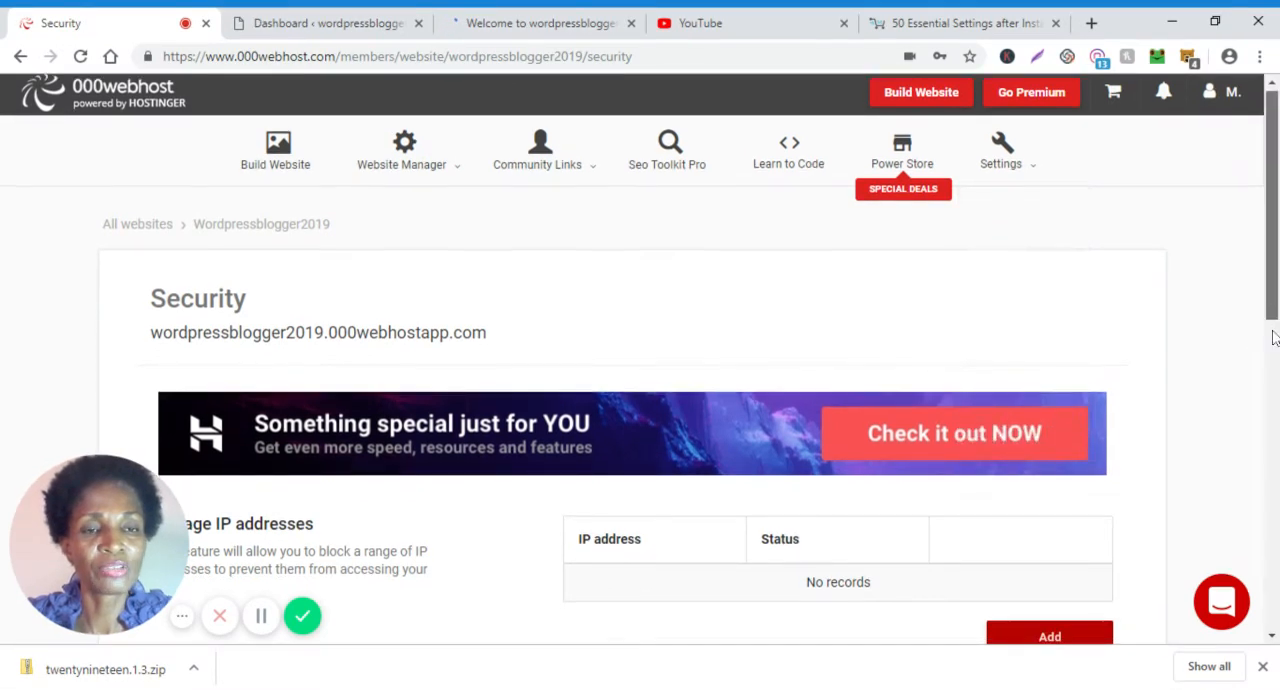
pyautogui.scroll(-1, 1023, 174)
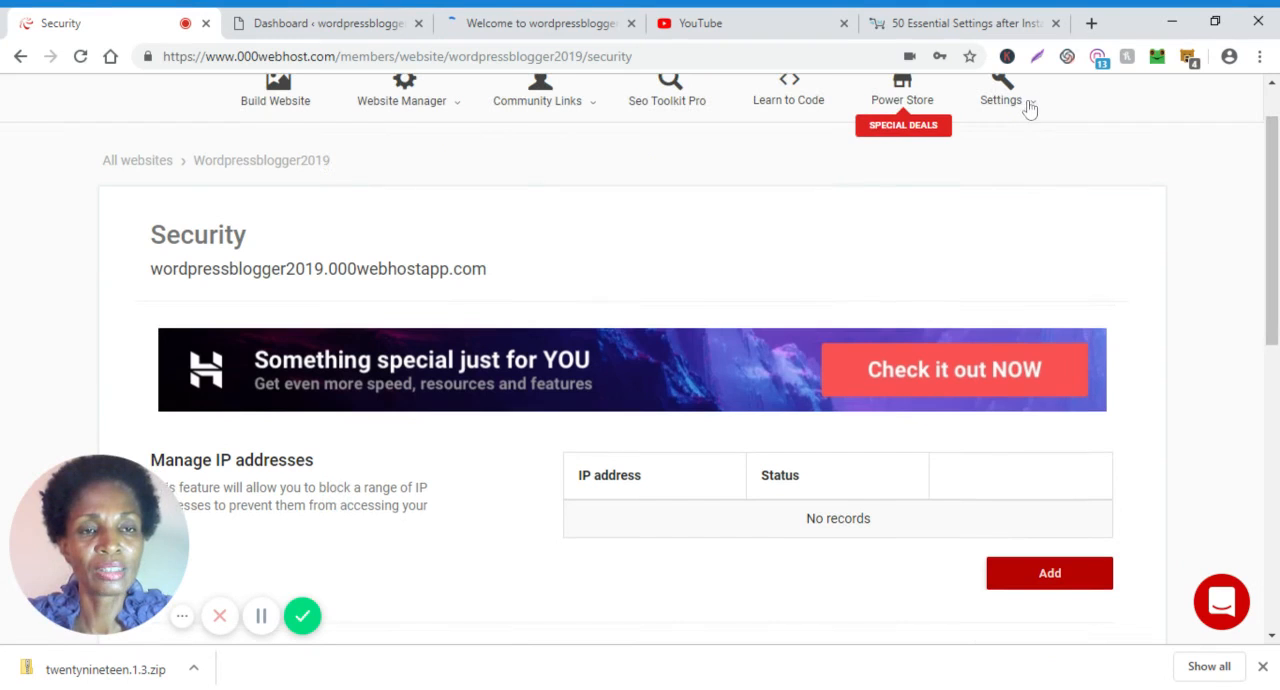
pyautogui.moveTo(1030, 108)
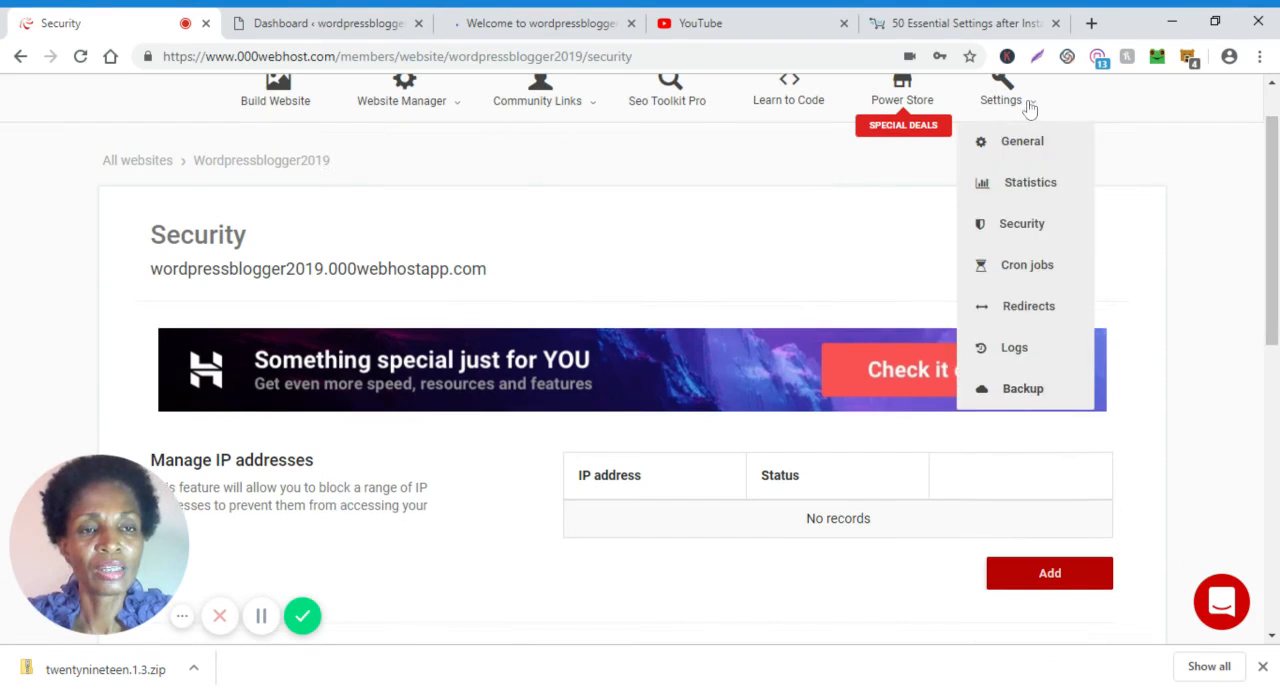
pyautogui.click(1018, 390)
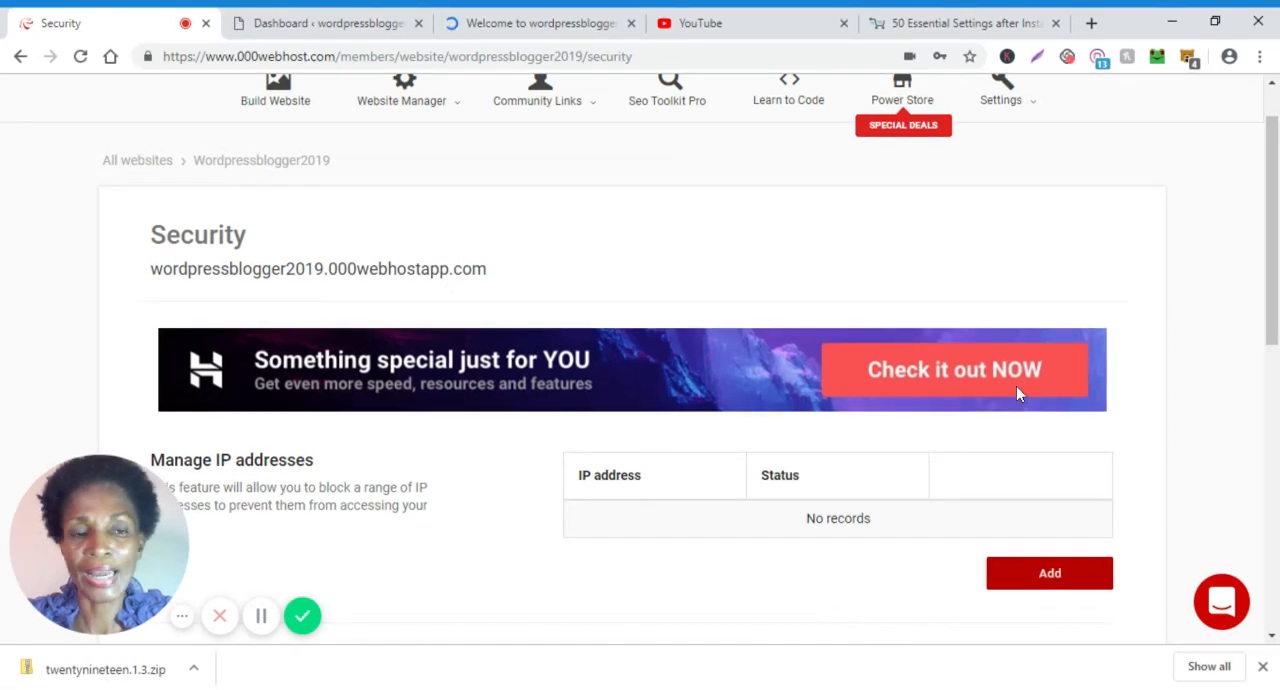
# Return from the Hostinger promotional offer to the website's Security page and review its list of settings options again.
pyautogui.click(1017, 387)
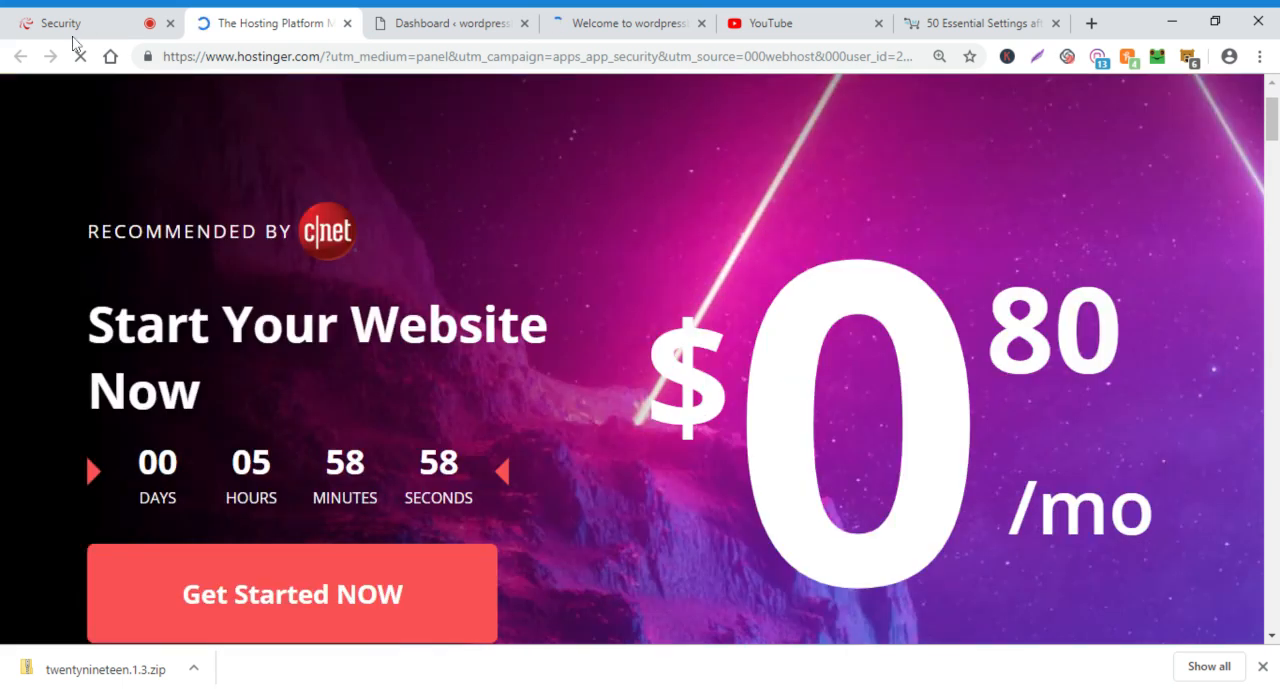
pyautogui.click(72, 25)
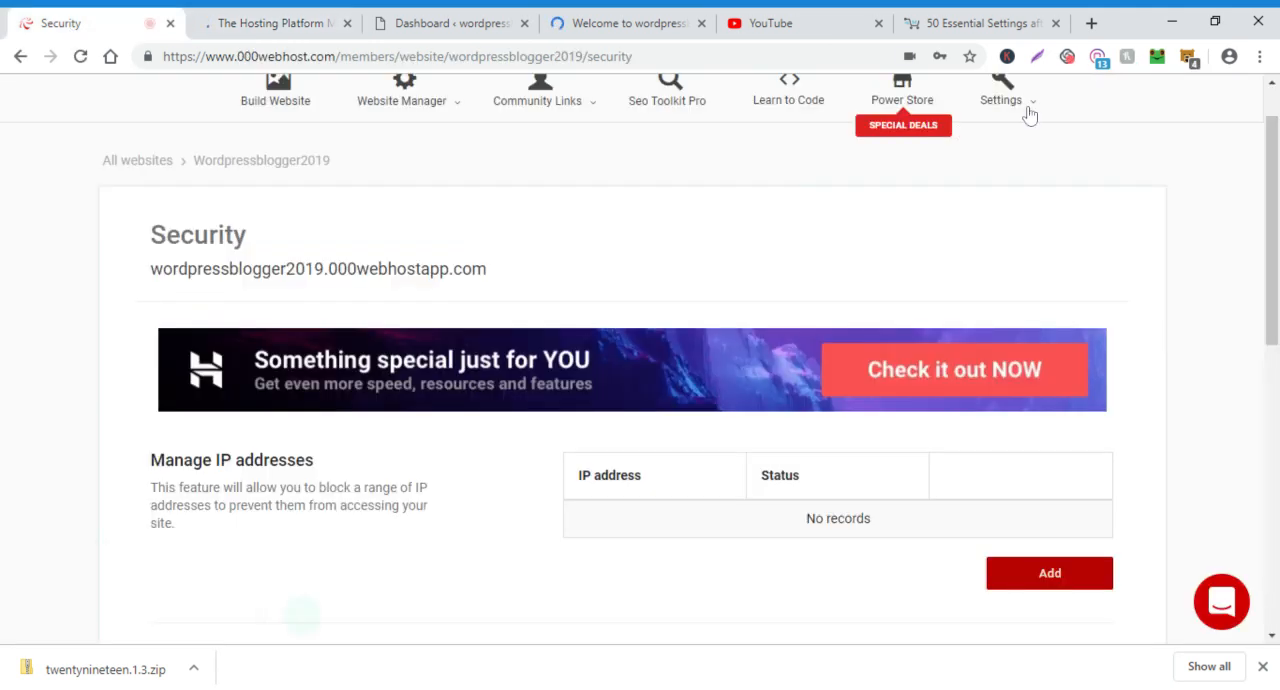
pyautogui.click(1030, 116)
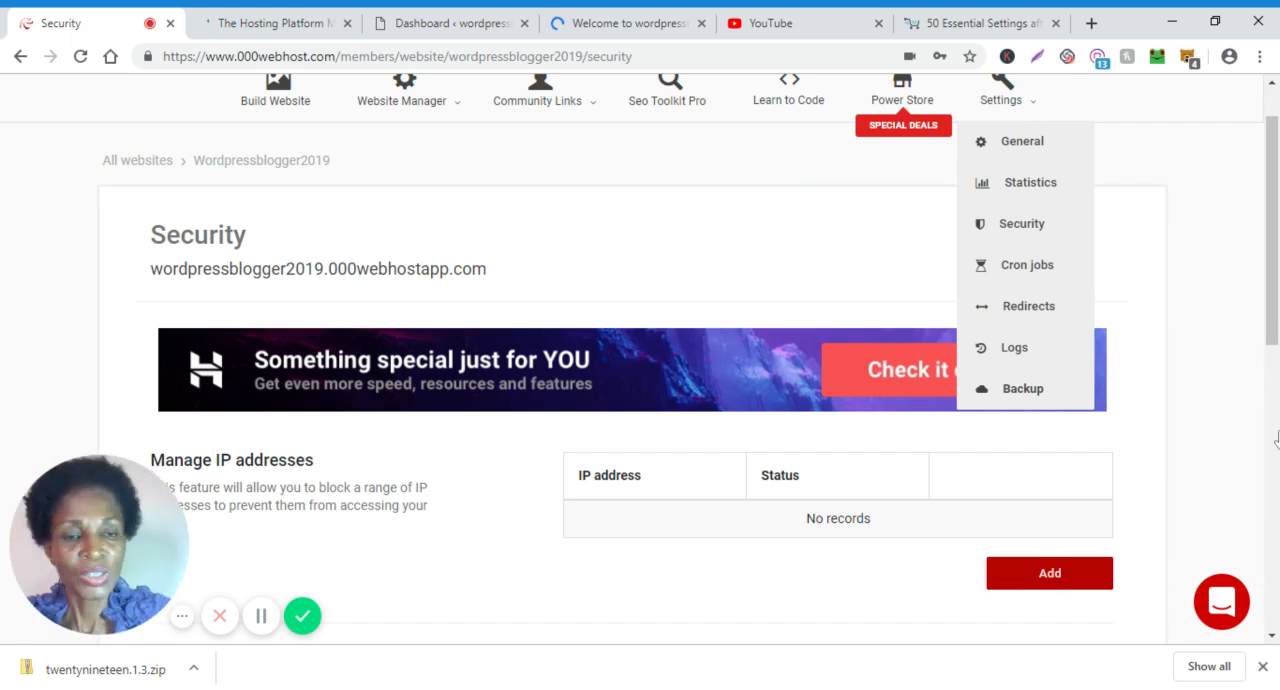
pyautogui.click(1236, 419)
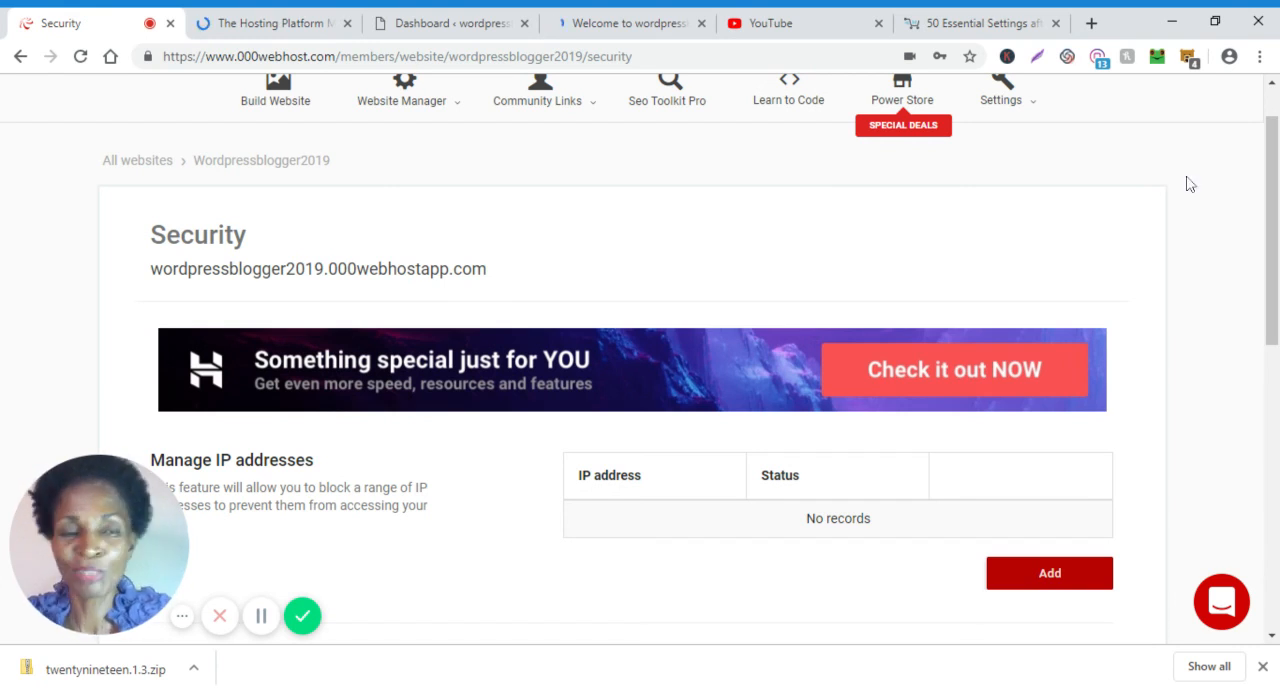
# Sign out of the 000webhost account.
pyautogui.click(1272, 88)
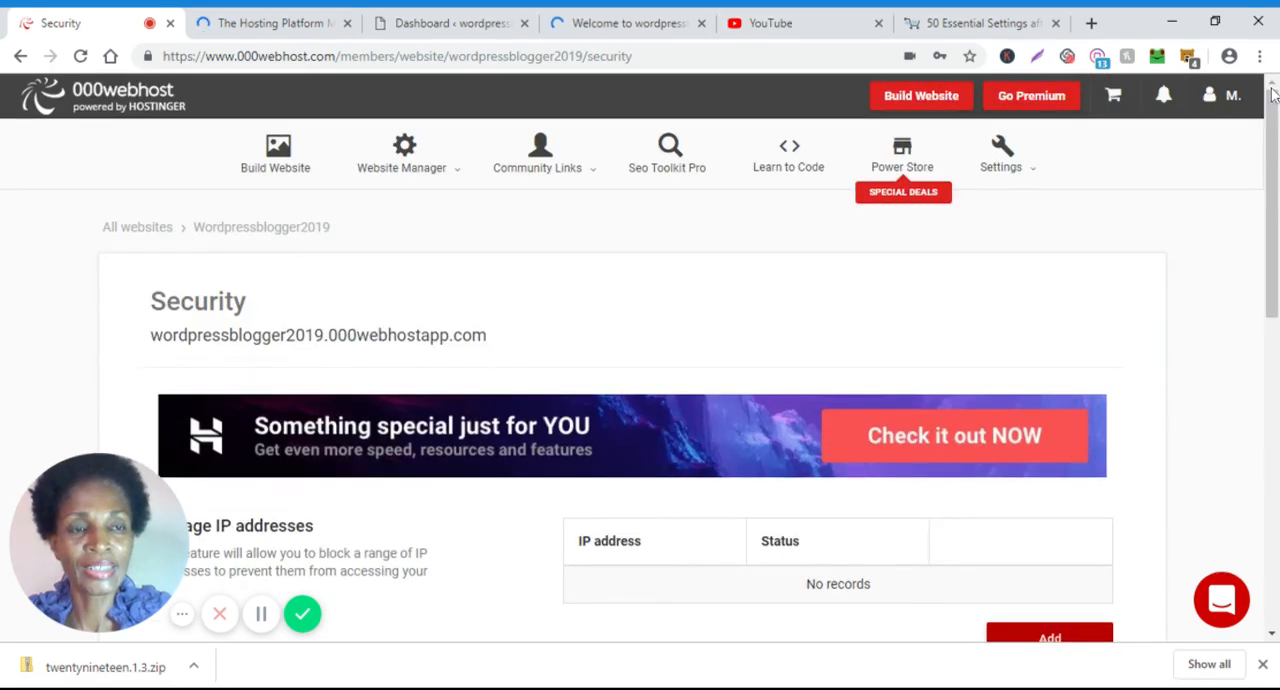
pyautogui.click(1211, 98)
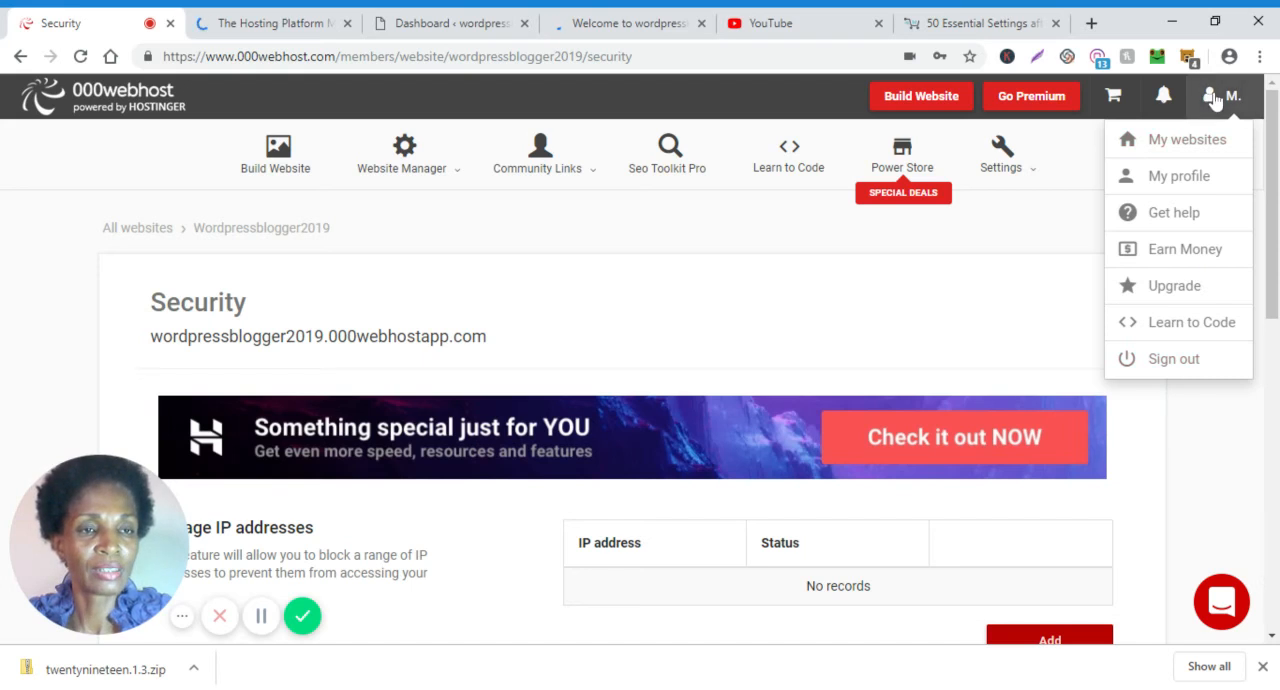
pyautogui.click(1160, 362)
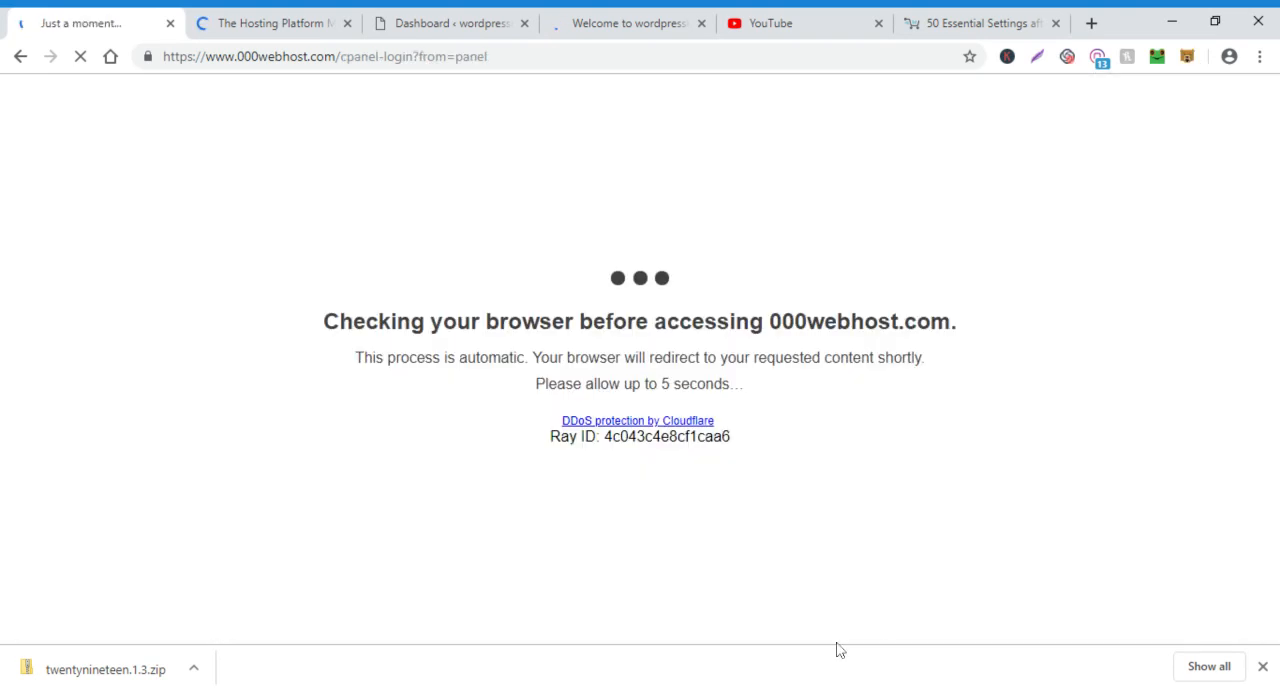
pyautogui.click(838, 688)
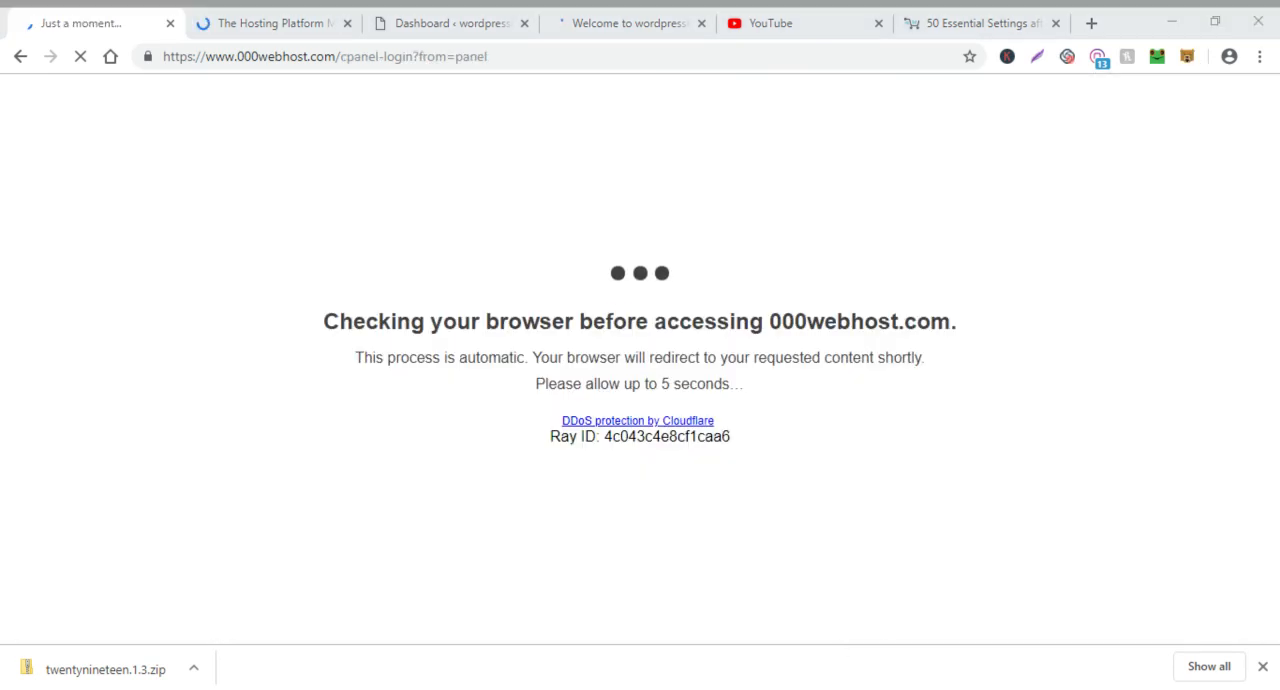